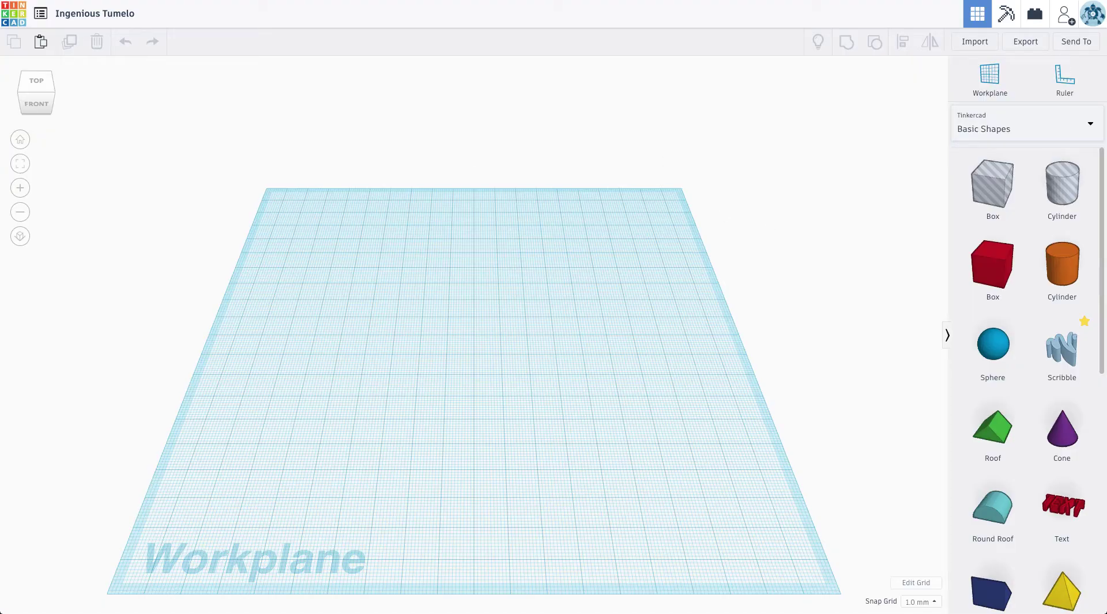
Rename the design as "Mr. E's elephant".
left_click(80, 18)
type("Mr. E's elephant")
Add a sphere near the middle of the workplane and scale it uniformly to about 47 mm.
left_click_drag(997, 344, 460, 369)
right_click_drag(374, 295, 390, 277)
left_click_drag(461, 312, 462, 230, "shift")
right_click_drag(419, 385, 589, 371)
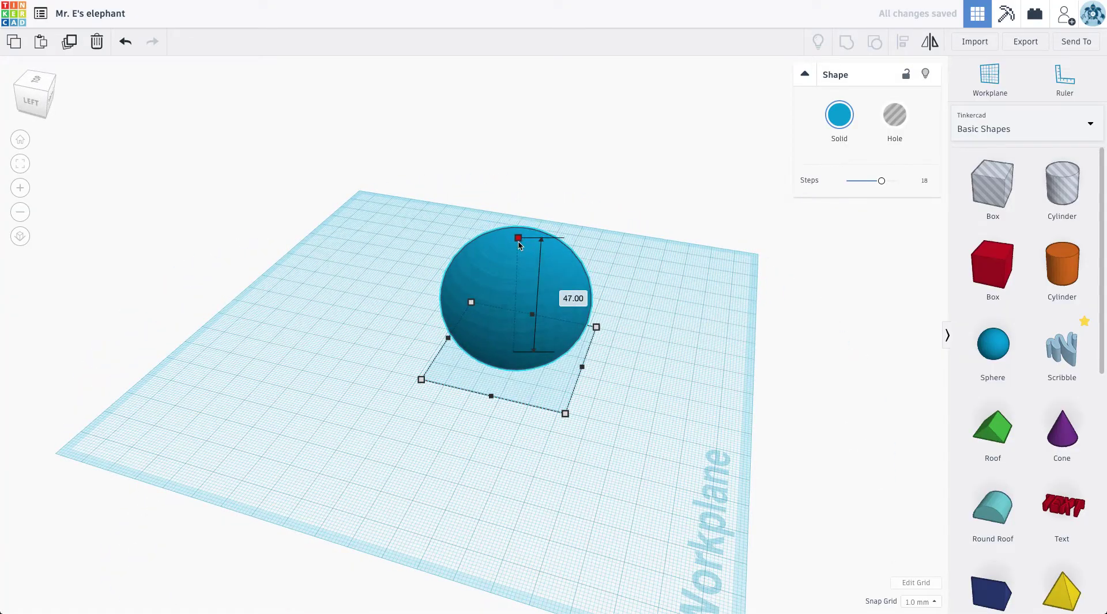
Add a cylinder beside the sphere and enlarge its base to about 36 by 40 mm.
right_click_drag(579, 369, 369, 364)
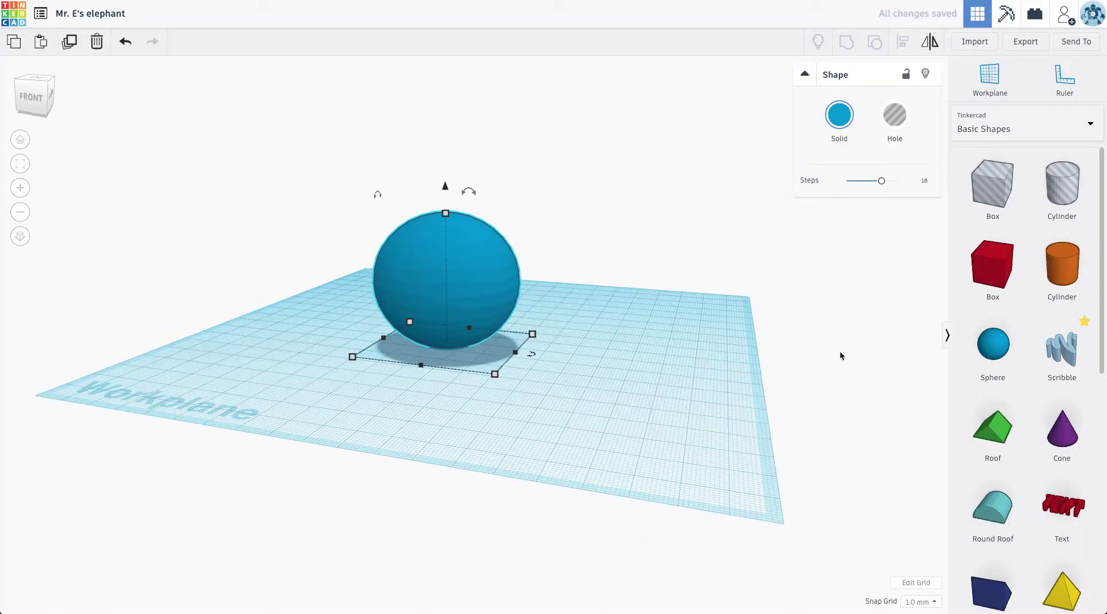
right_click_drag(825, 353, 721, 362)
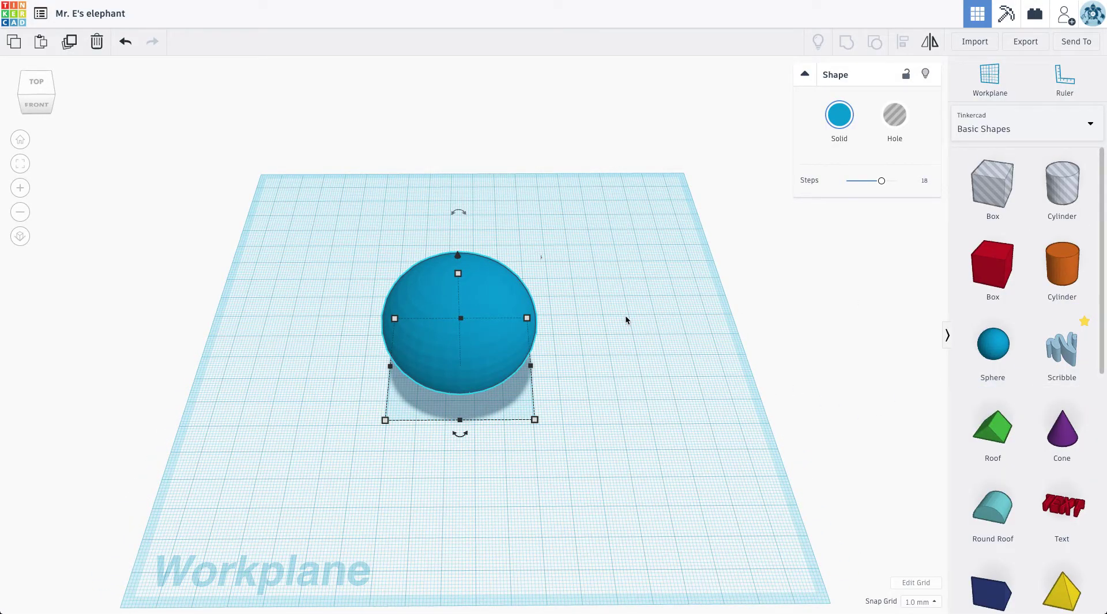
right_click_drag(626, 320, 626, 342)
left_click_drag(1078, 261, 639, 340)
right_click_drag(634, 396, 627, 425)
left_click_drag(590, 365, 563, 415)
left_click_drag(608, 381, 564, 387)
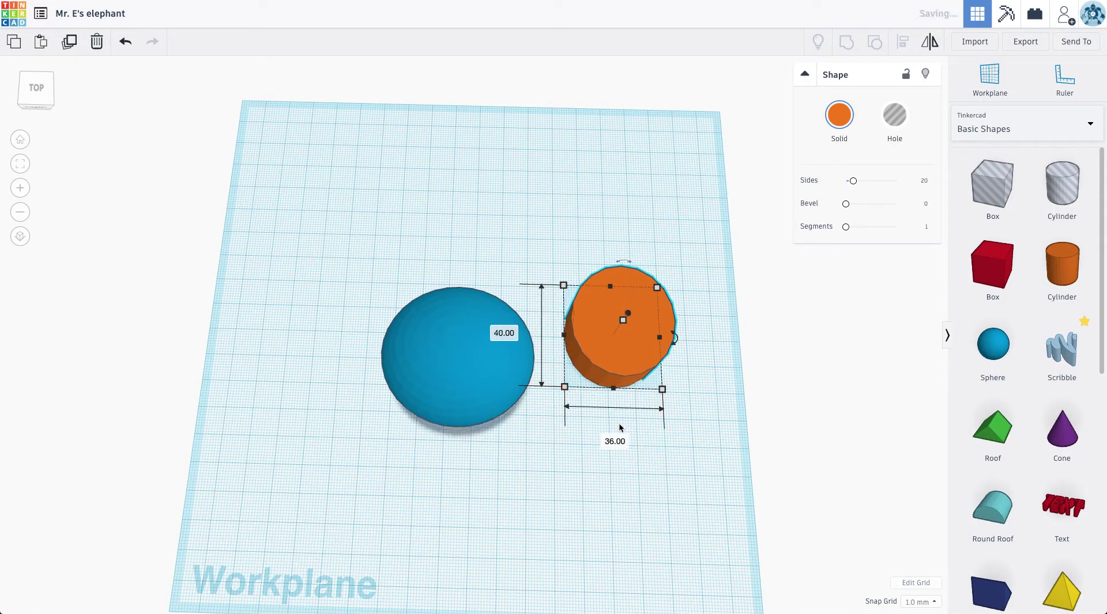
Duplicate the cylinder, place the copy directly in front of the original, and shorten both from front to back.
left_click(62, 53)
left_click_drag(599, 308, 594, 439)
right_click_drag(709, 339, 600, 316)
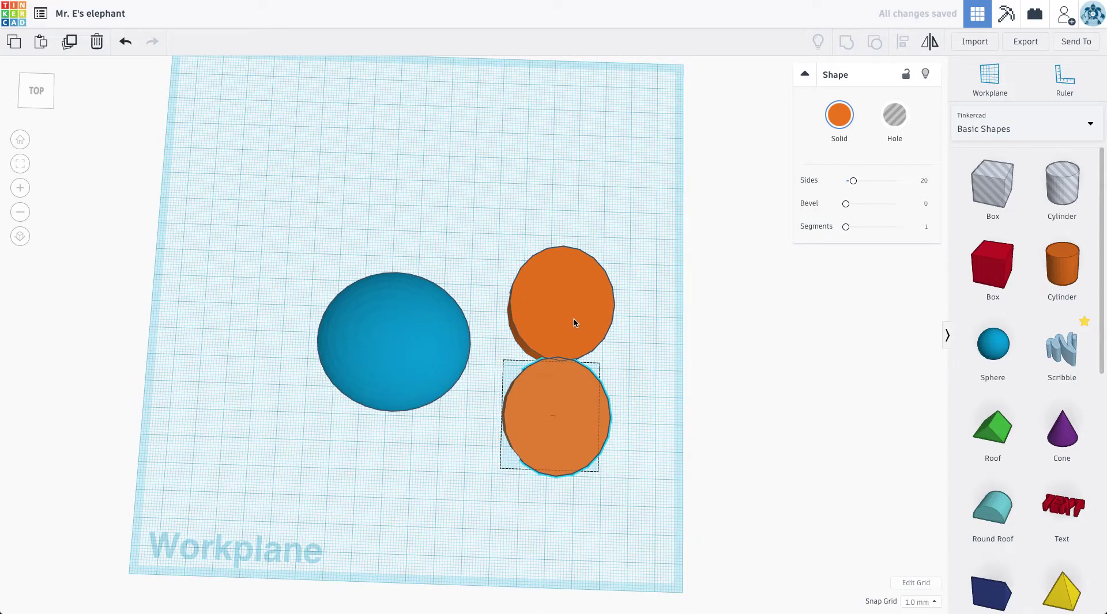
left_click_drag(574, 319, 572, 316)
left_click_drag(551, 362, 506, 314)
left_click(555, 386)
Place a third copy of the cylinder between the other two and stretch it into a long oval overlapping both.
left_click(70, 43)
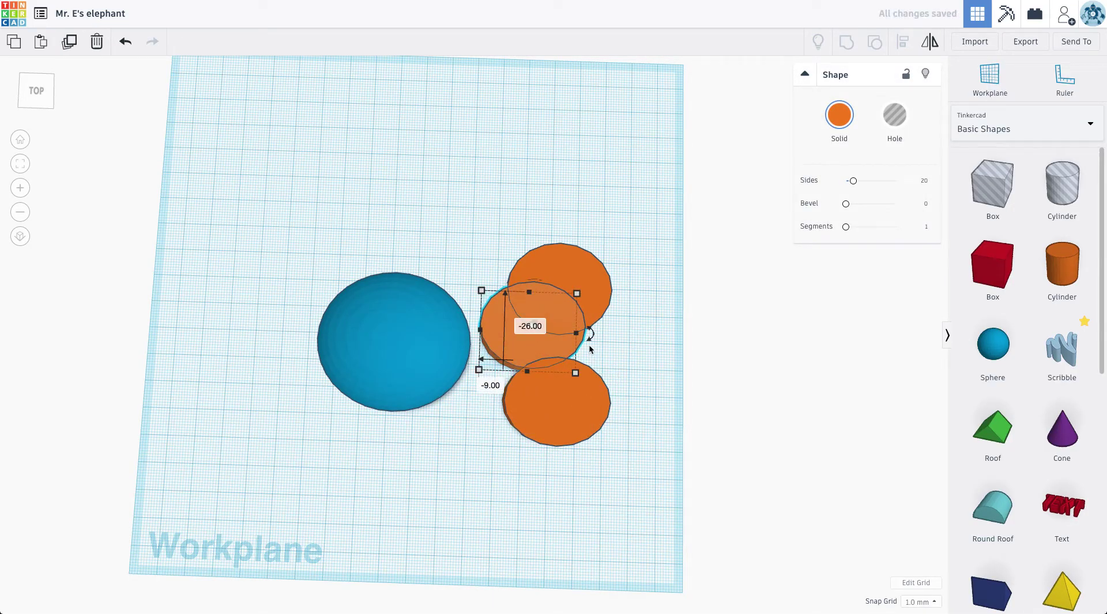
left_click_drag(589, 335, 531, 441)
left_click_drag(530, 286, 534, 269)
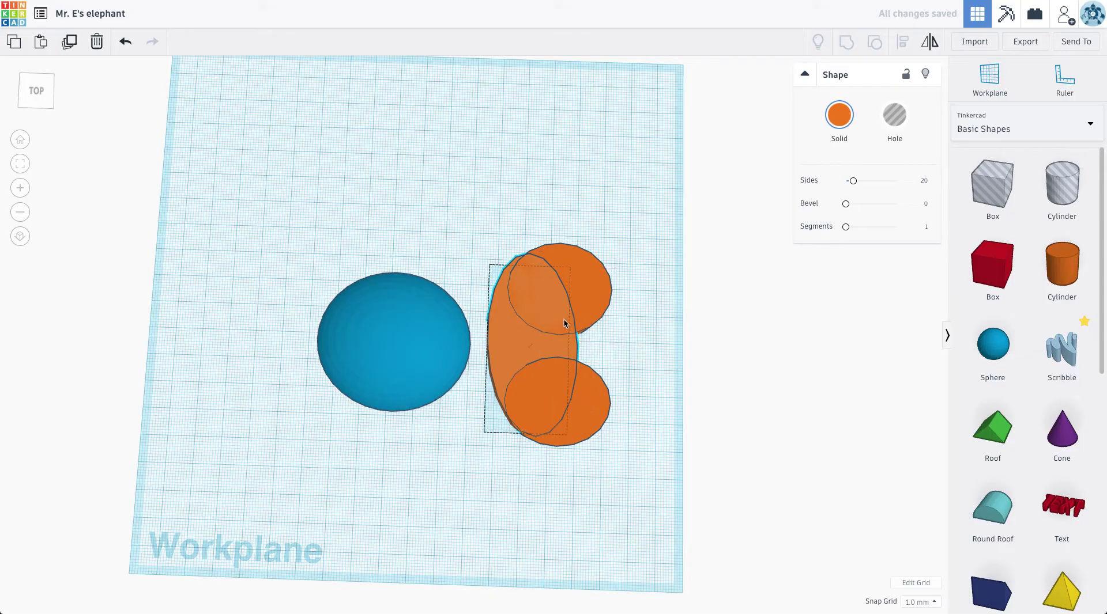
left_click_drag(559, 321, 563, 317)
left_click(614, 302)
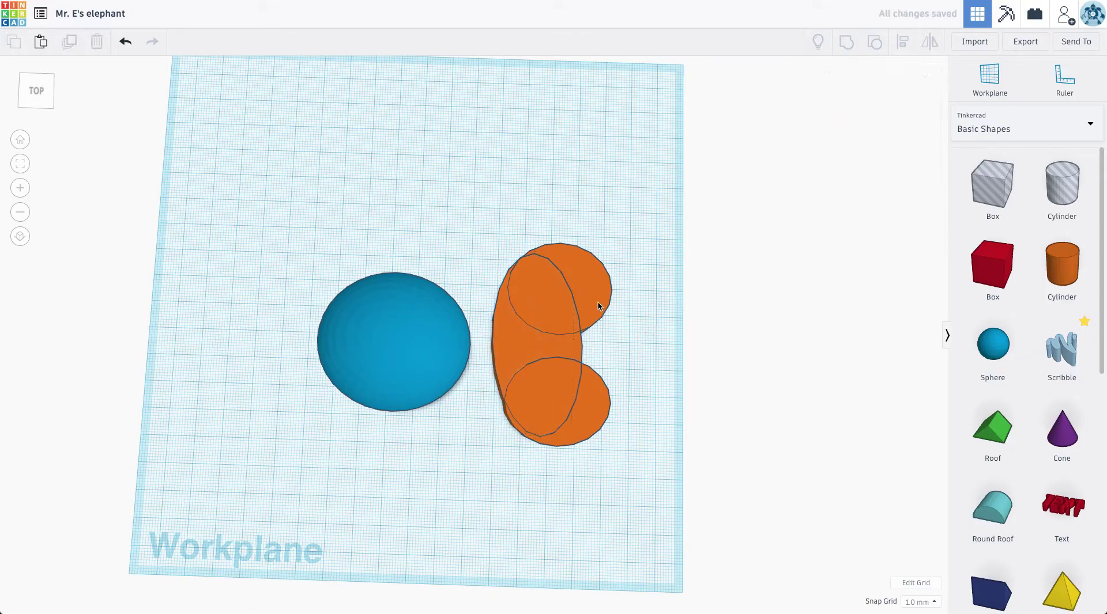
Adjust the two round cylinders so they sit closer into the ends of the long oval.
left_click(599, 306)
left_click_drag(617, 304, 585, 292)
left_click(597, 416)
left_click_drag(611, 403, 583, 411)
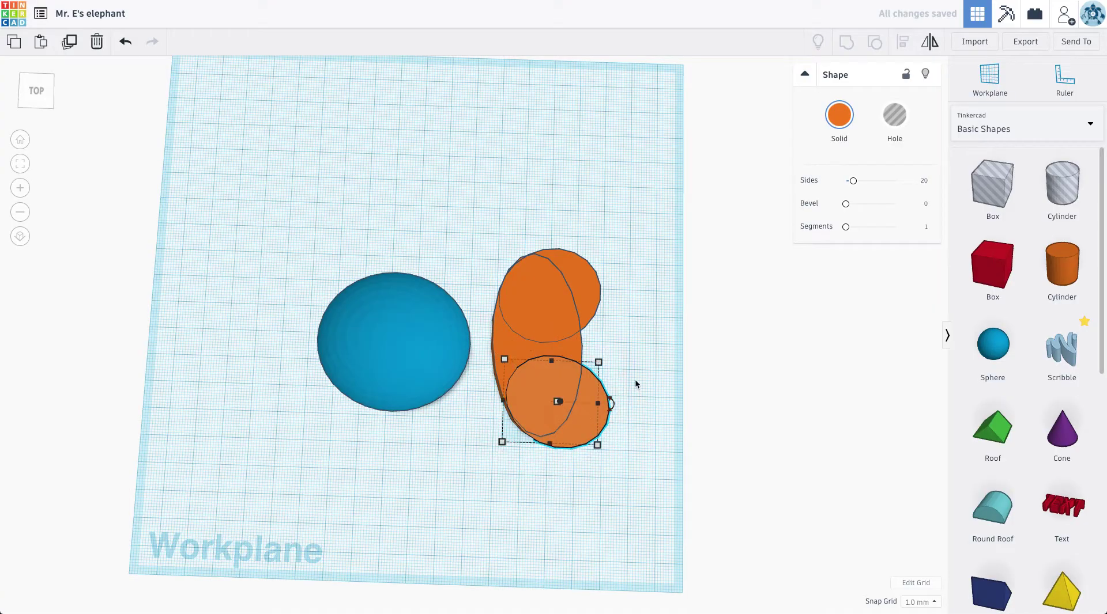
left_click(601, 365)
Widen the long oval slightly and group the three cylinders into a single ear shape.
right_click_drag(581, 389, 673, 358)
left_click(584, 345)
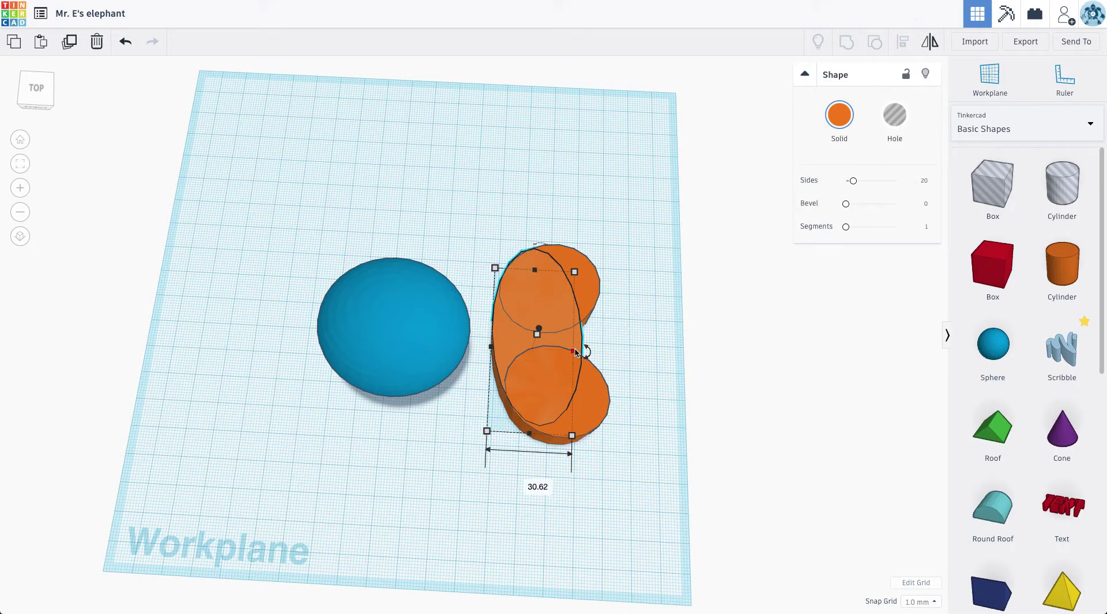
left_click_drag(573, 351, 576, 352)
left_click_drag(640, 506, 520, 222)
key("ctrl+g")
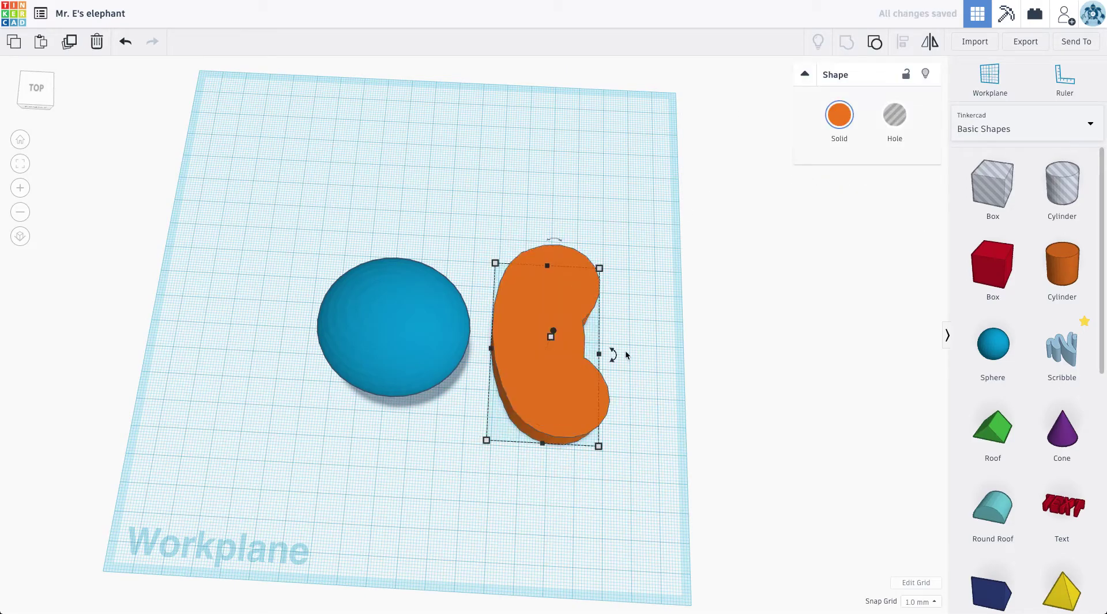
Flatten the grouped ear into a thin plate and rotate it upright.
right_click_drag(626, 354, 565, 307)
left_click_drag(552, 304, 589, 365)
right_click_drag(559, 383, 600, 361)
right_click_drag(557, 409, 515, 300)
left_click_drag(502, 313, 476, 337)
Move the raised ear against the right side of the sphere and tilt it by about 3°.
right_click_drag(457, 390, 589, 353)
left_click_drag(590, 354, 618, 348)
left_click_drag(540, 257, 483, 275)
right_click_drag(501, 326, 578, 287)
left_click_drag(531, 329, 529, 326)
mouse_move(489, 202)
left_mouse_down()
mouse_move(490, 215)
mouse_move(486, 160)
mouse_move(494, 222)
mouse_move(491, 210)
left_mouse_up()
right_click_drag(500, 254, 458, 306)
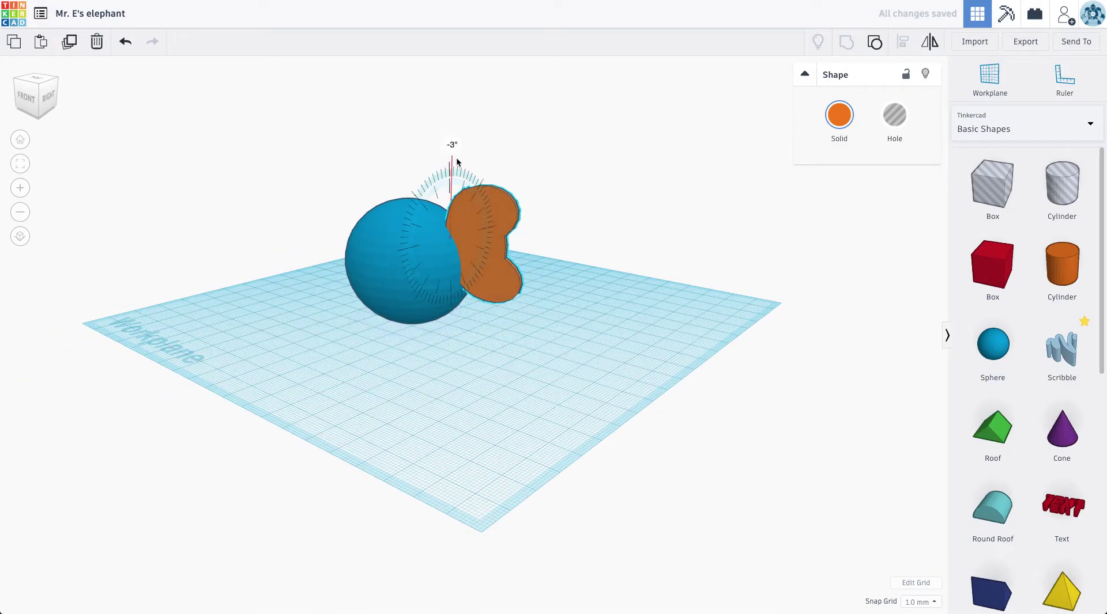
Duplicate the ear, move the copy to the opposite side of the sphere, and mirror it left to right.
right_click_drag(405, 349, 526, 350)
right_click_drag(648, 172, 638, 174)
right_click_drag(167, 120, 158, 116)
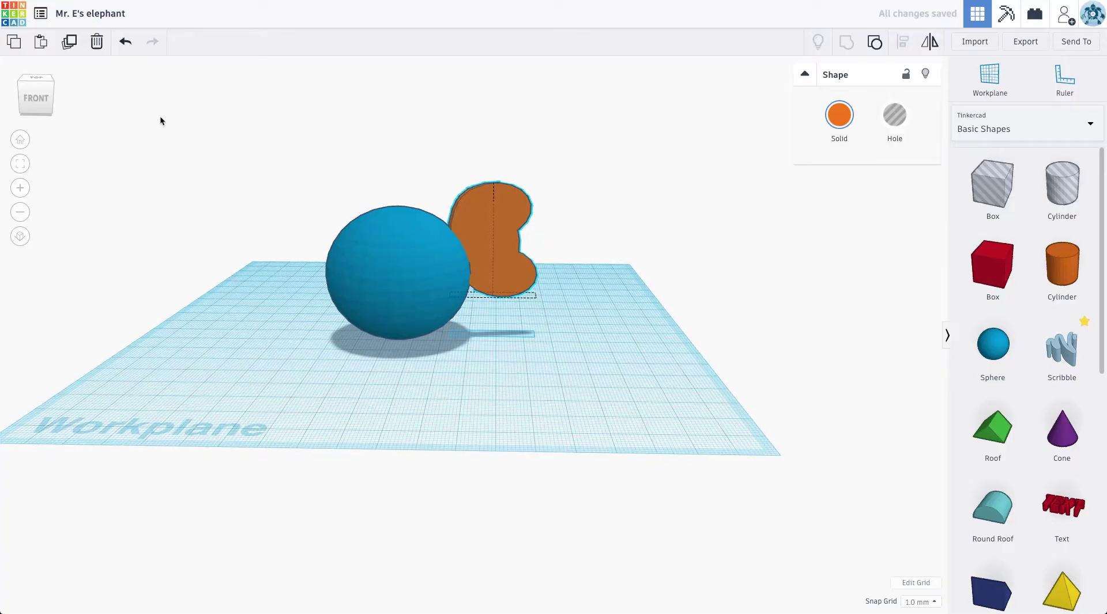
left_click(70, 42)
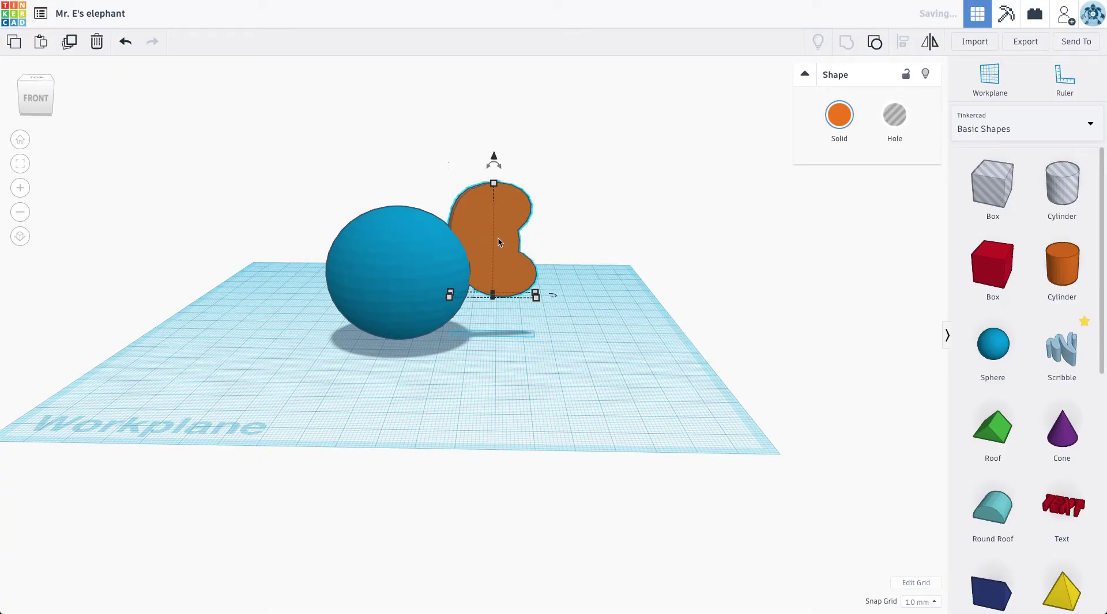
left_click_drag(499, 242, 372, 233)
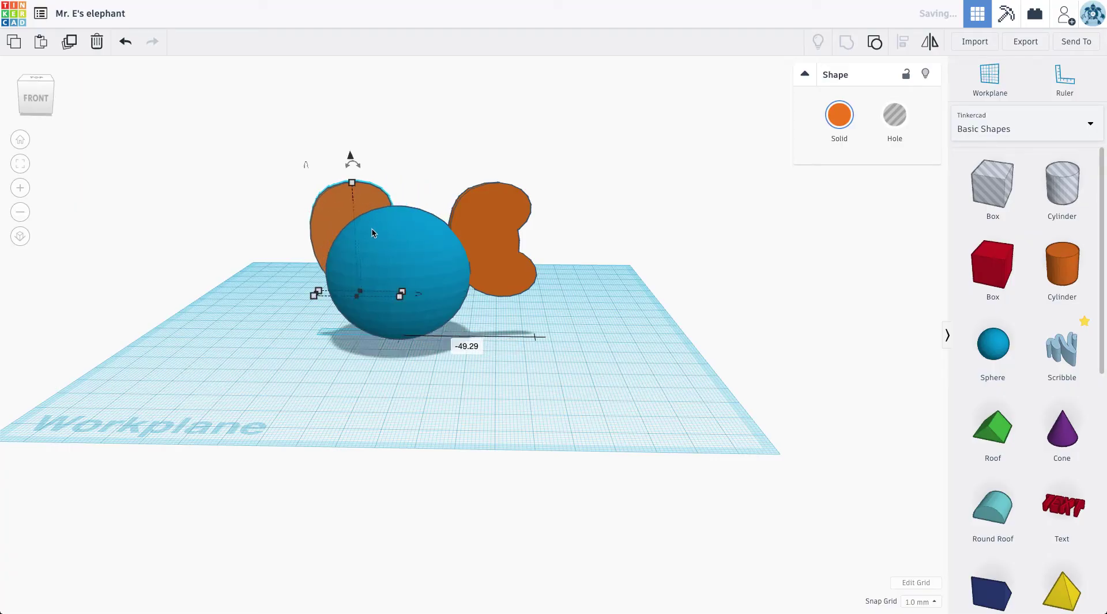
left_click(937, 45)
left_click(367, 305)
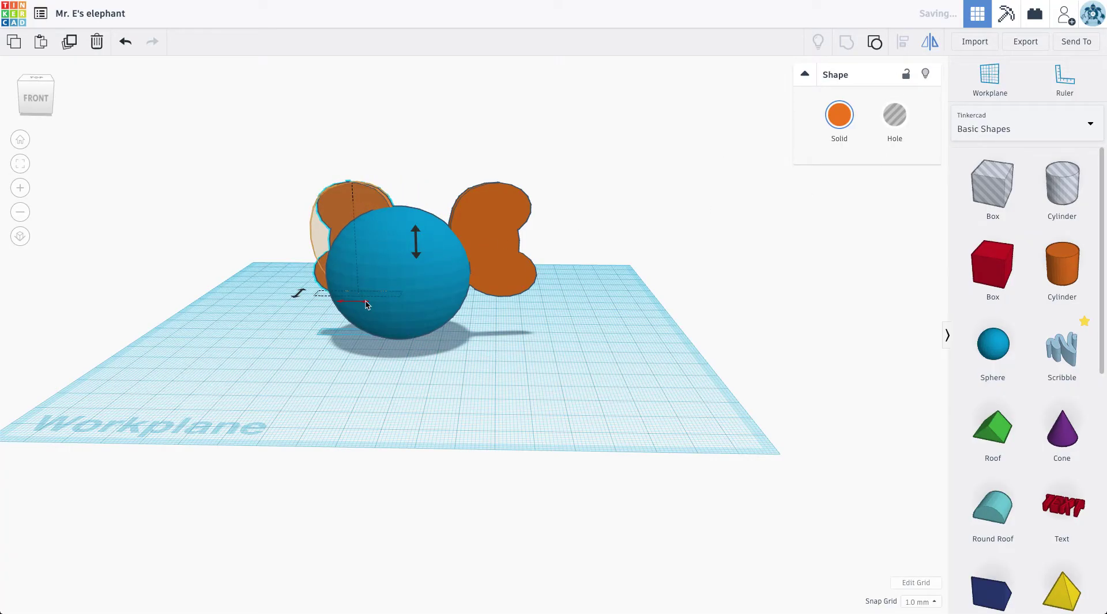
left_click_drag(364, 210, 315, 208)
right_click_drag(313, 337, 340, 365)
left_click(353, 375)
Add a Scribble shape in front of the sphere and draw an S-shaped curve for the trunk.
mouse_move(552, 413)
right_mouse_down()
mouse_move(551, 469)
mouse_move(513, 358)
right_mouse_up()
mouse_move(1075, 369)
left_mouse_down()
mouse_move(641, 375)
mouse_move(538, 407)
mouse_move(570, 400)
mouse_move(483, 395)
mouse_move(499, 399)
left_mouse_up()
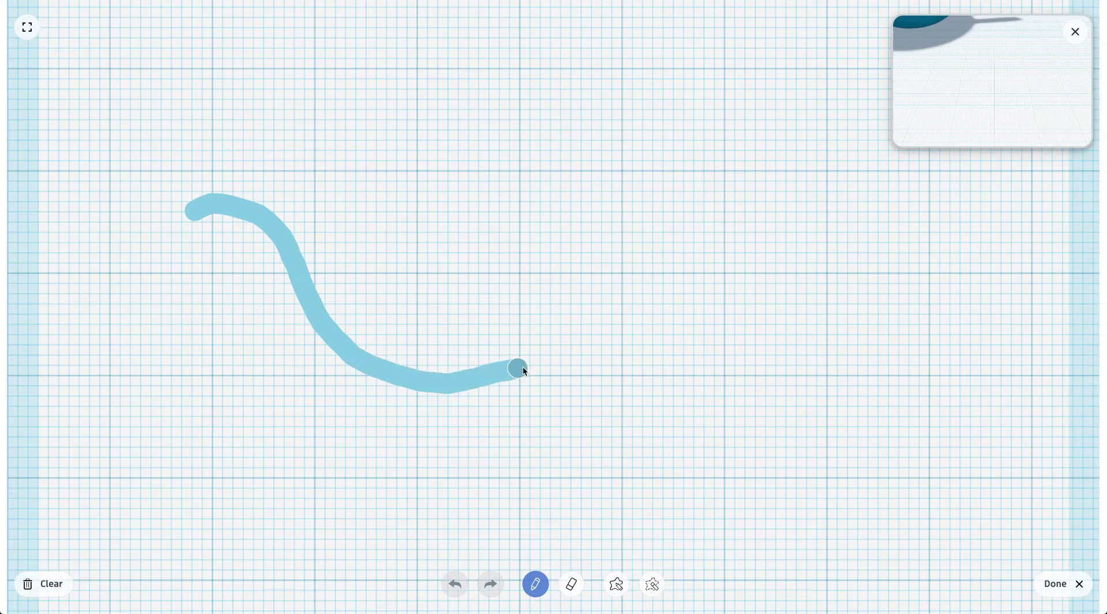
left_click_drag(551, 363, 552, 362)
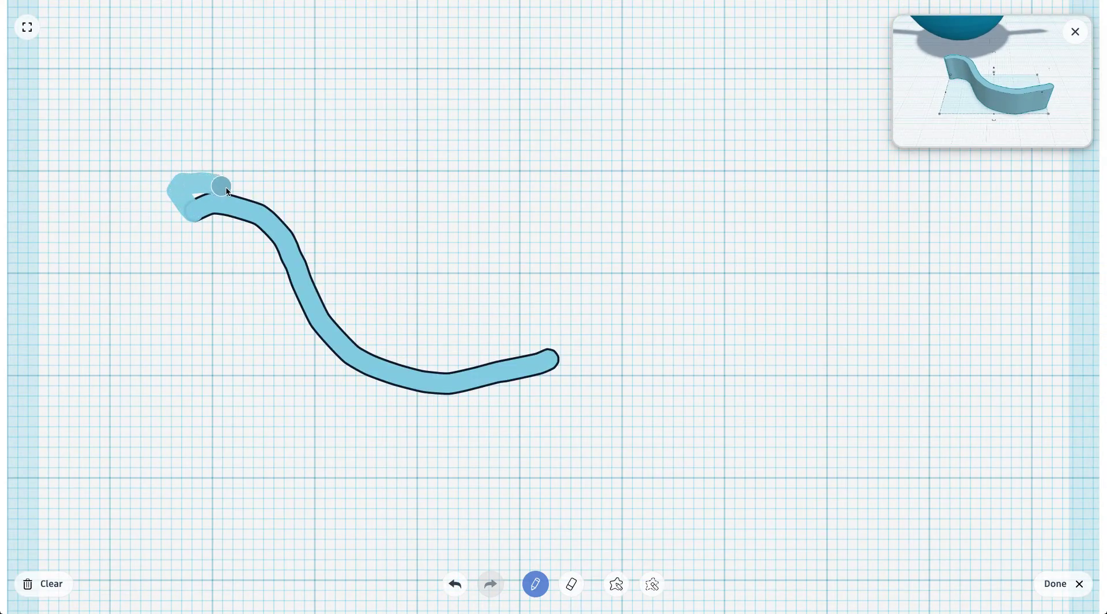
Thicken the S-shaped curve with strokes along its upper edge and fill the gap near its lower end.
left_click_drag(228, 191, 262, 204)
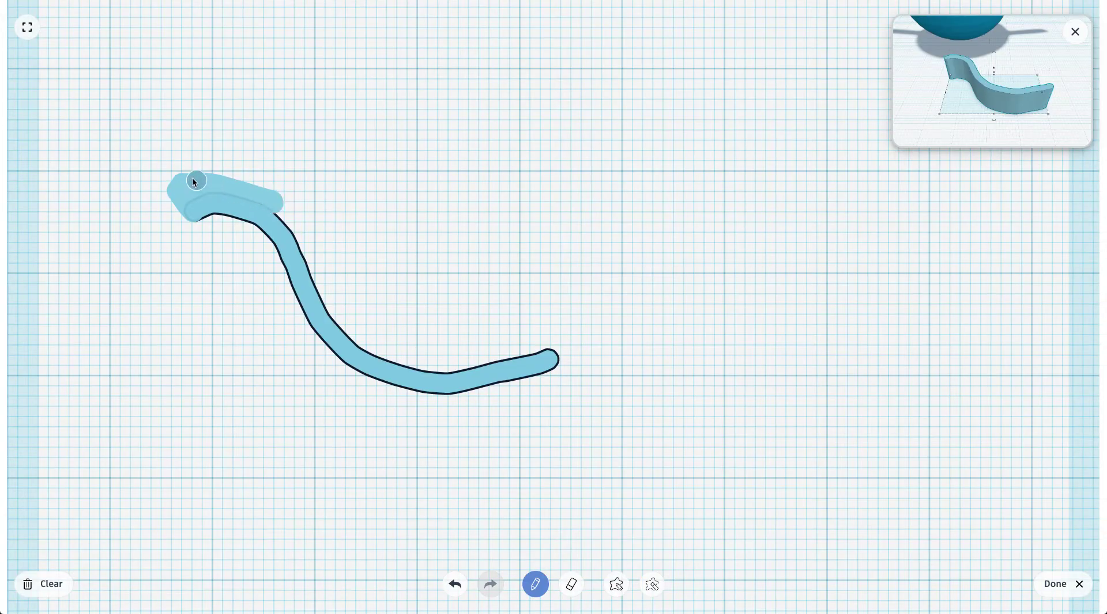
mouse_move(196, 182)
left_mouse_down()
mouse_move(236, 181)
mouse_move(315, 222)
mouse_move(326, 284)
left_mouse_up()
left_click_drag(275, 208, 325, 299)
mouse_move(319, 253)
left_mouse_down()
mouse_move(377, 345)
mouse_move(497, 344)
mouse_move(533, 317)
mouse_move(552, 361)
left_mouse_up()
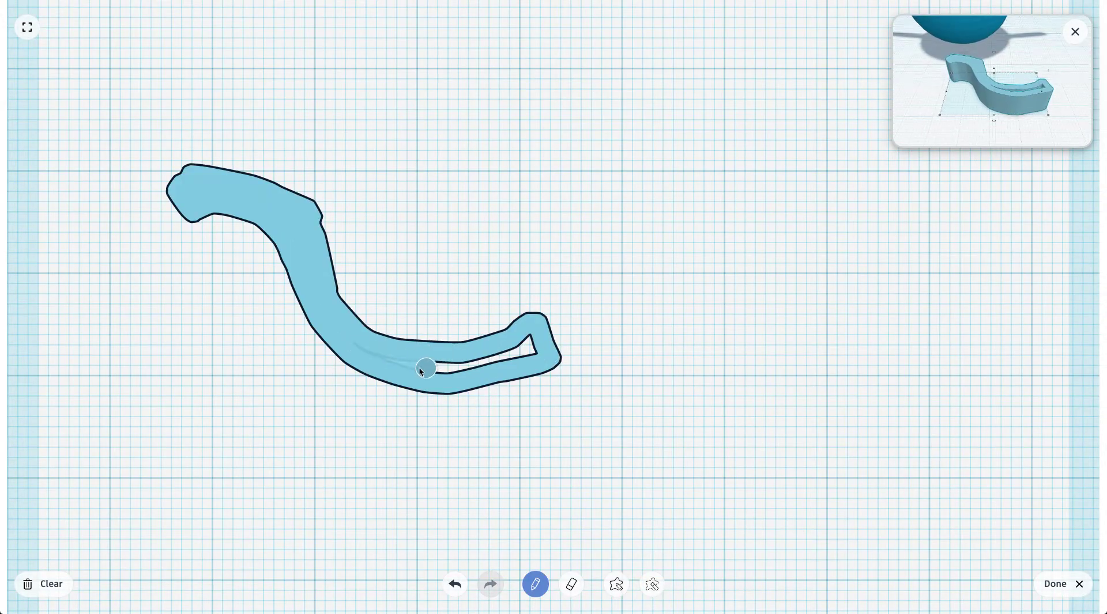
mouse_move(419, 371)
left_mouse_down()
mouse_move(496, 364)
mouse_move(532, 346)
mouse_move(527, 329)
left_mouse_up()
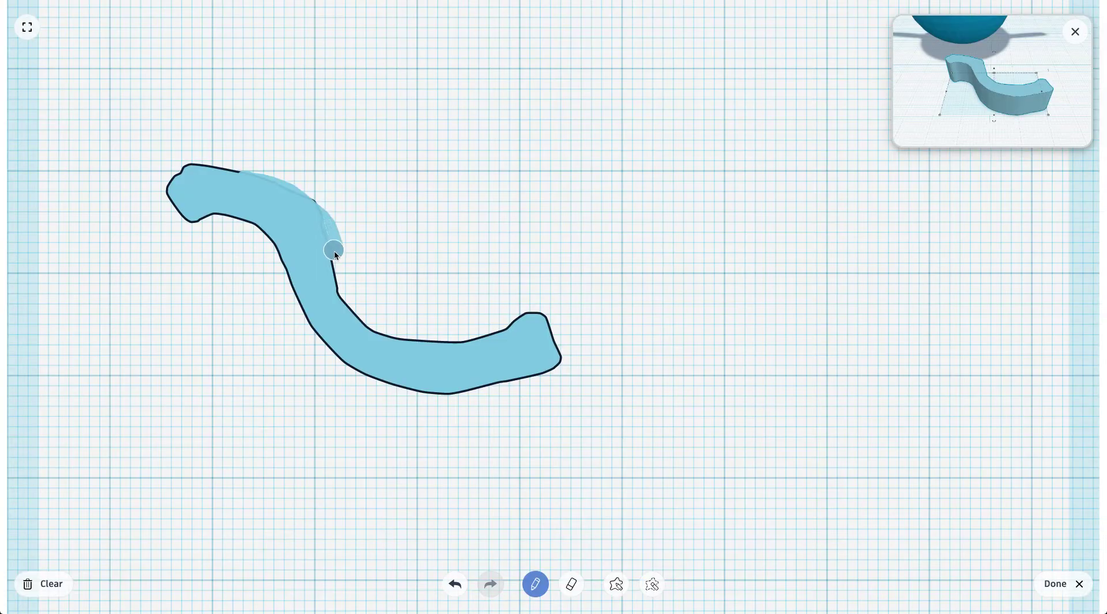
Widen and smooth the trunk's upper edge and both ends with more strokes, and finish the scribble.
left_click_drag(336, 256, 348, 311)
mouse_move(392, 343)
left_mouse_down()
mouse_move(476, 340)
mouse_move(531, 312)
mouse_move(561, 342)
mouse_move(548, 359)
left_mouse_up()
left_click_drag(341, 272, 281, 204)
left_click_drag(213, 171, 215, 172)
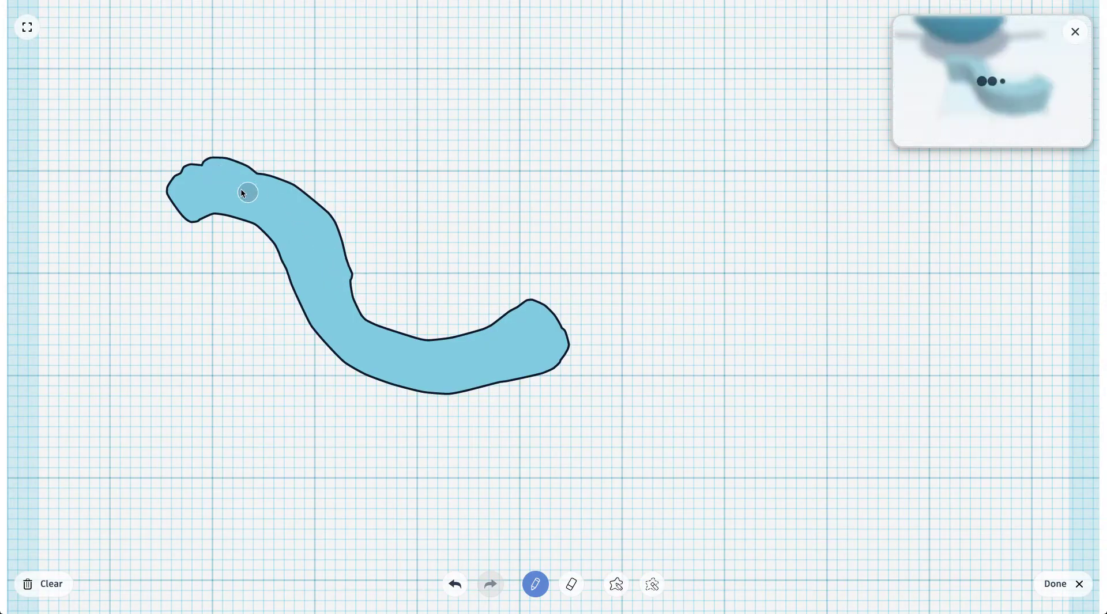
key("ctrl+z")
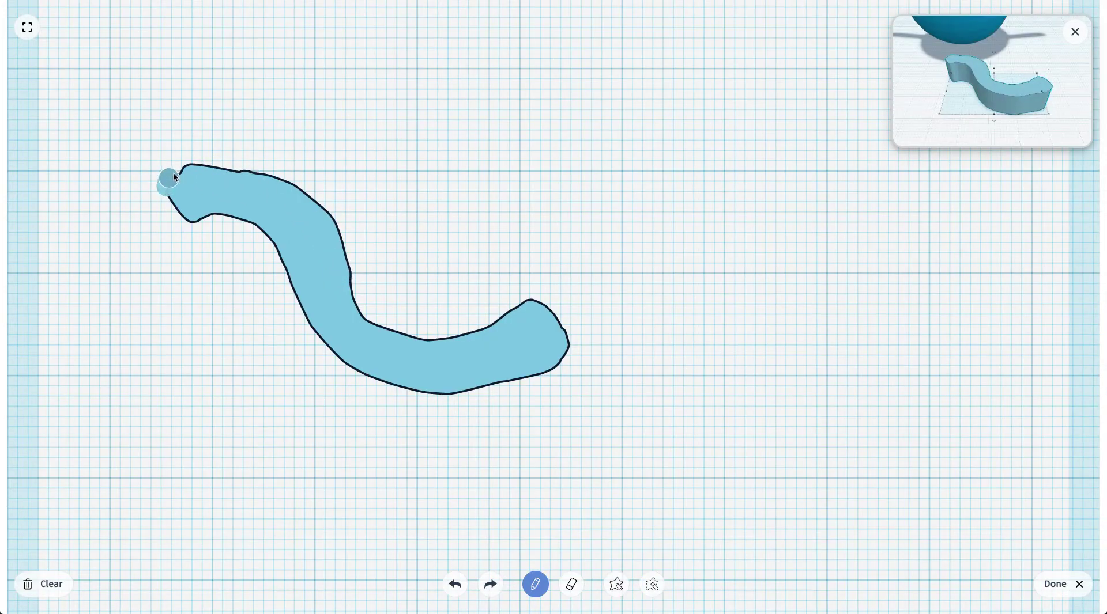
left_click_drag(192, 168, 233, 186)
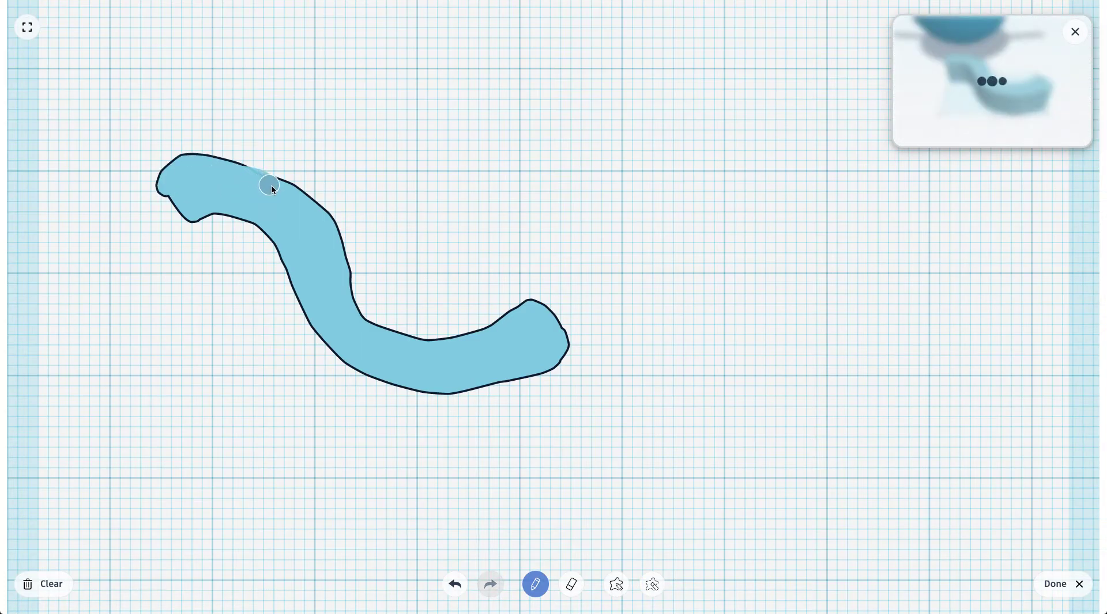
left_click_drag(294, 215, 362, 314)
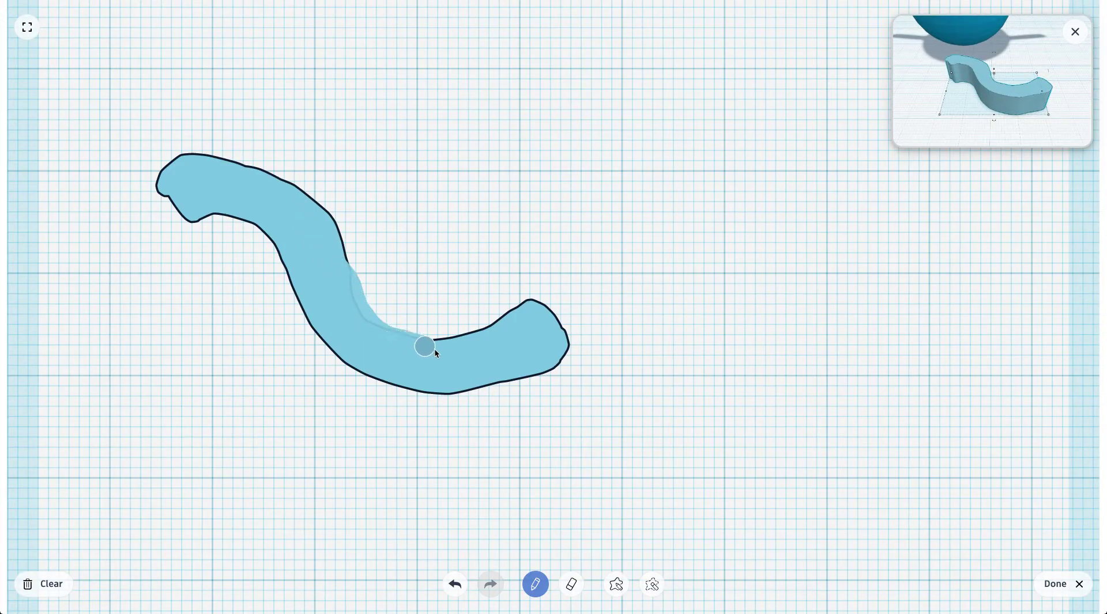
left_click_drag(474, 360, 388, 343)
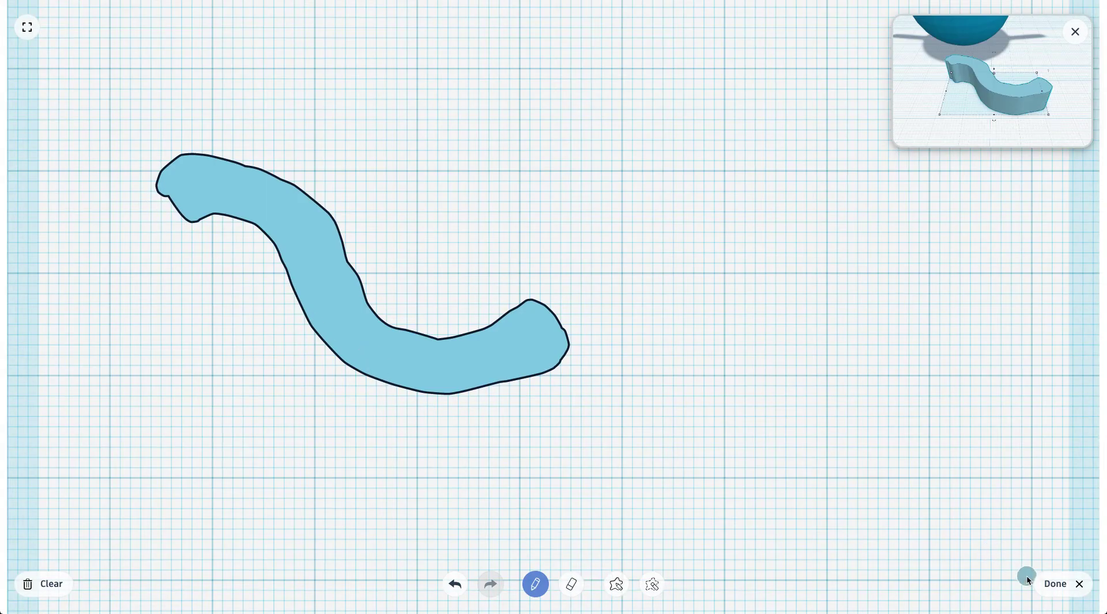
left_click(1055, 584)
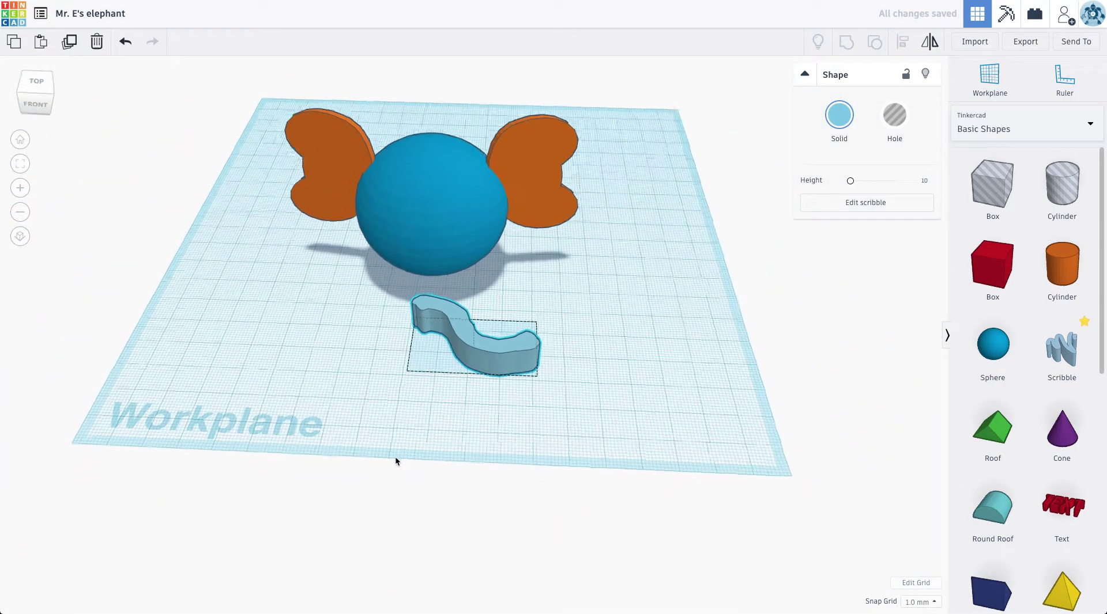
Rotate the trunk upright, turn it to point outward, and raise it onto the front of the sphere.
right_click_drag(395, 459, 377, 366)
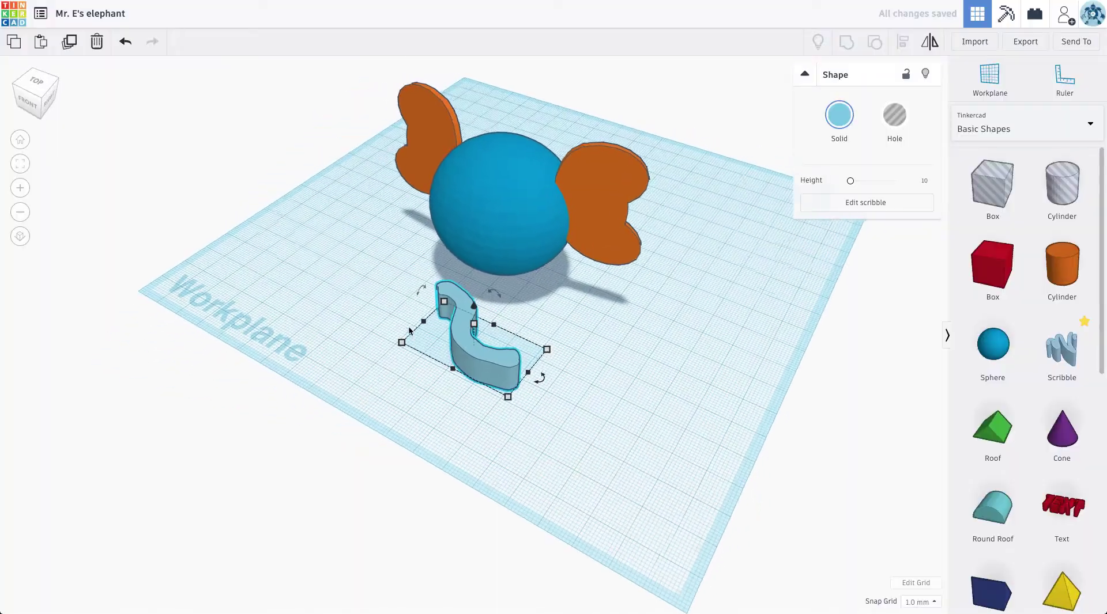
left_click(432, 292)
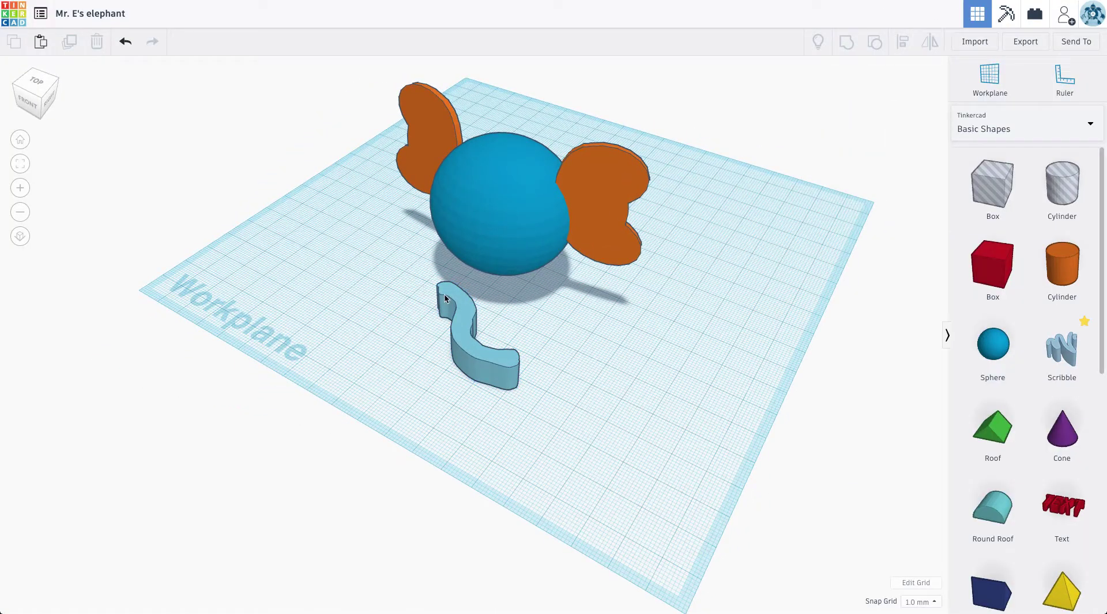
left_click(445, 298)
left_click_drag(423, 291, 396, 334)
mouse_move(542, 377)
left_mouse_down()
mouse_move(589, 289)
mouse_move(528, 305)
mouse_move(495, 341)
mouse_move(464, 324)
mouse_move(452, 301)
mouse_move(445, 162)
left_mouse_up()
mouse_move(436, 346)
right_mouse_down()
mouse_move(498, 331)
mouse_move(328, 352)
right_mouse_up()
left_click_drag(470, 154, 469, 165)
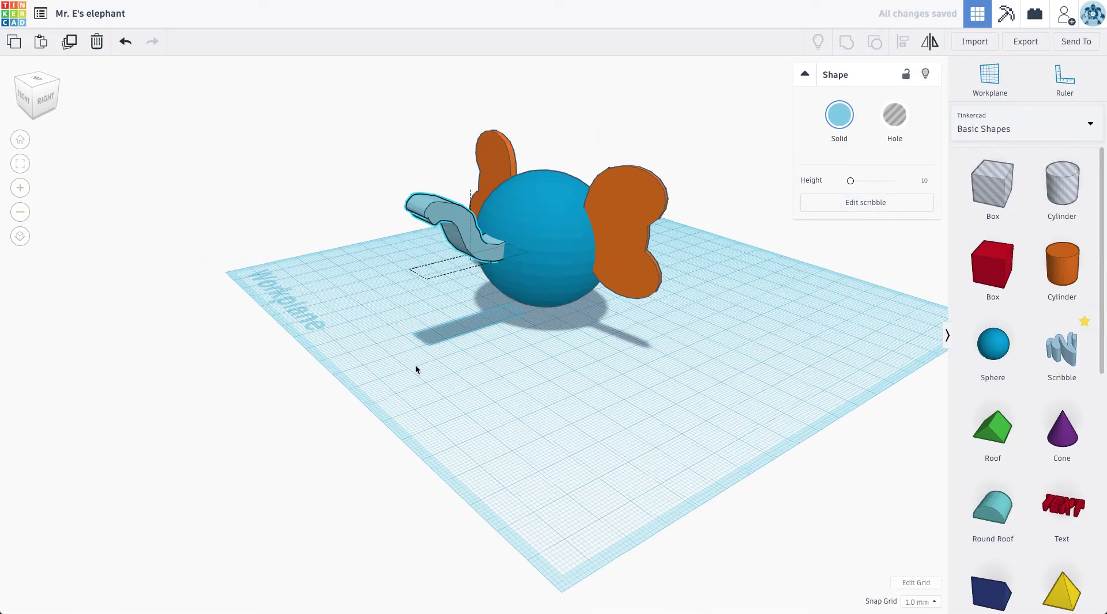
Fine-tune the trunk's position near the middle of the sphere's front.
mouse_move(425, 377)
right_mouse_down()
mouse_move(538, 388)
mouse_move(468, 381)
right_mouse_up()
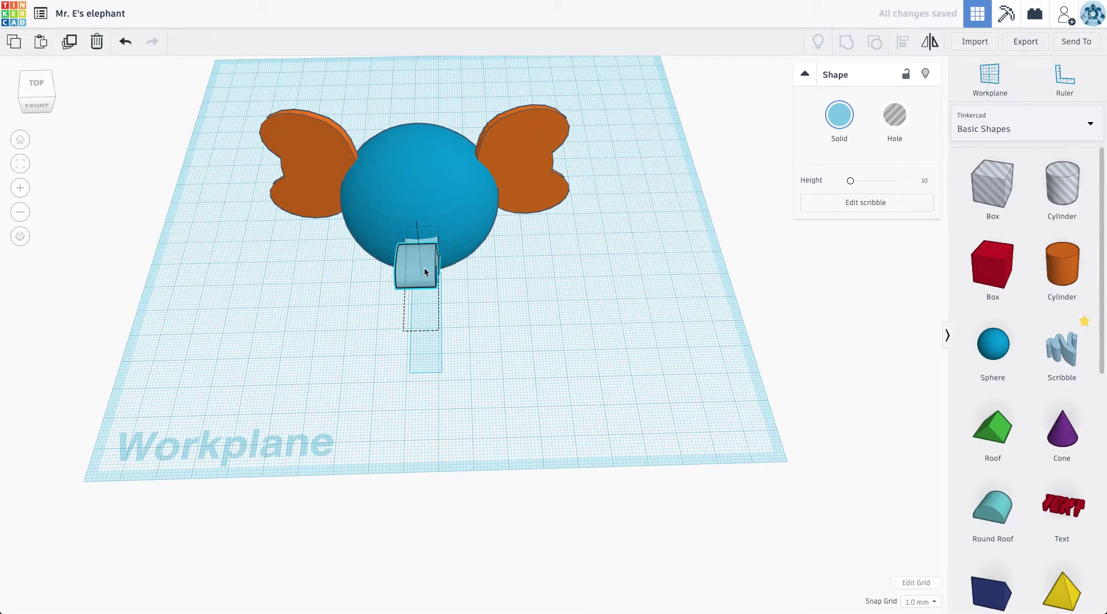
left_click_drag(423, 268, 453, 324)
right_click_drag(453, 324, 365, 321)
left_click(422, 356)
right_click_drag(422, 357, 483, 381)
Duplicate the right ear in place.
left_click_drag(242, 94, 673, 356)
right_click_drag(684, 178, 698, 153)
left_click(586, 170)
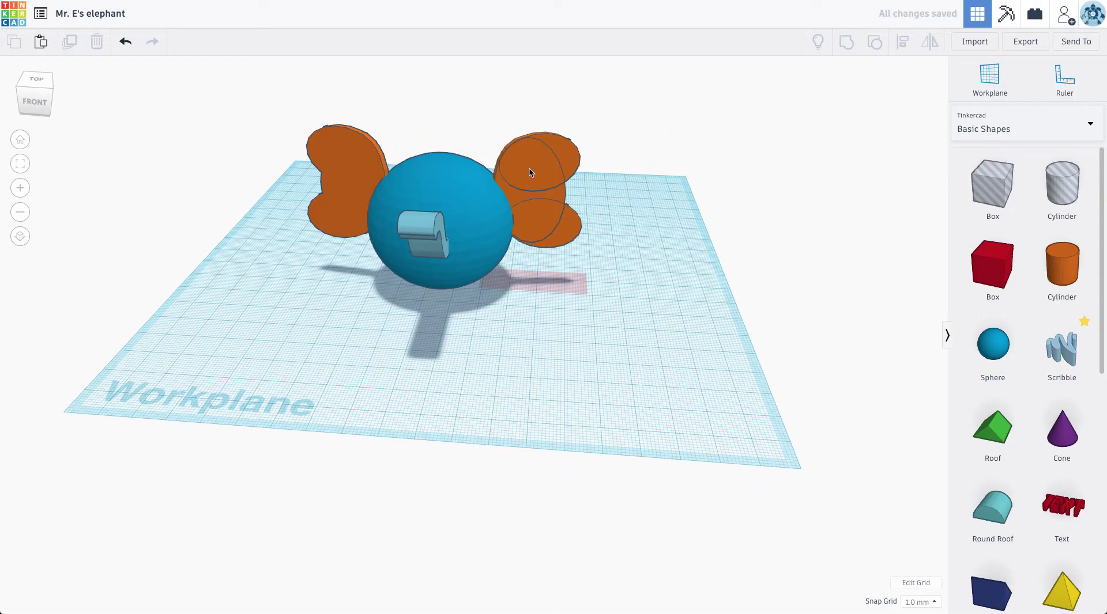
left_click(536, 205)
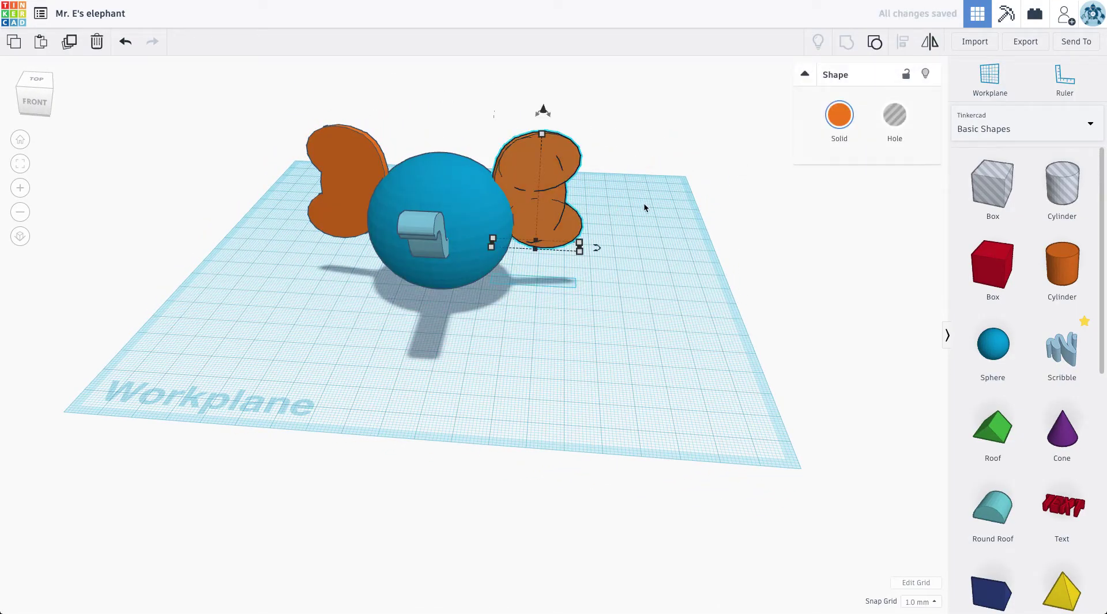
left_click_drag(537, 97, 621, 272)
left_click(649, 194)
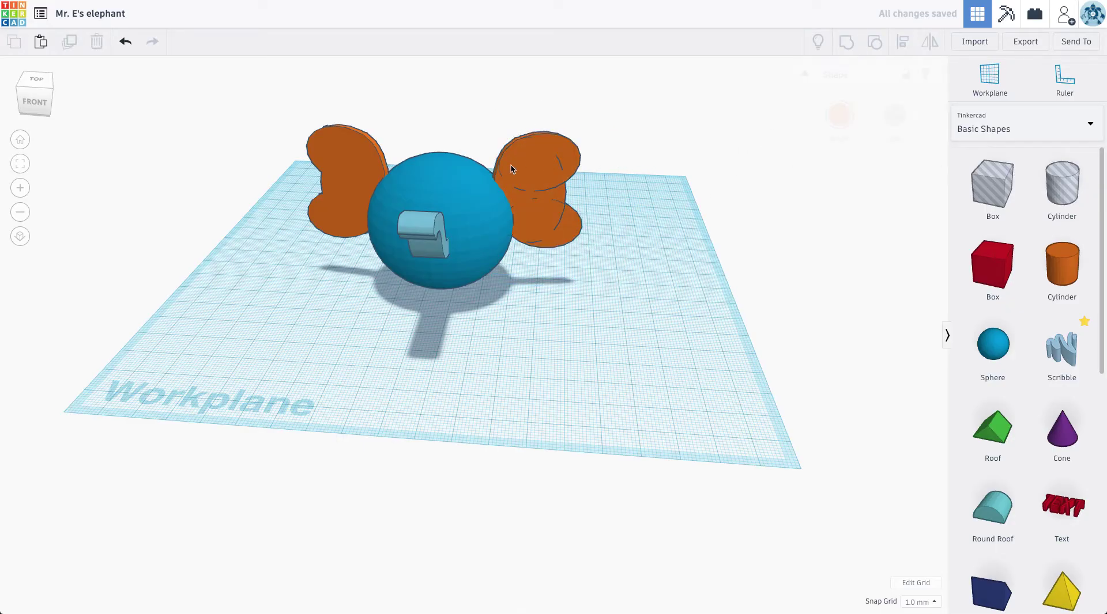
left_click(511, 167)
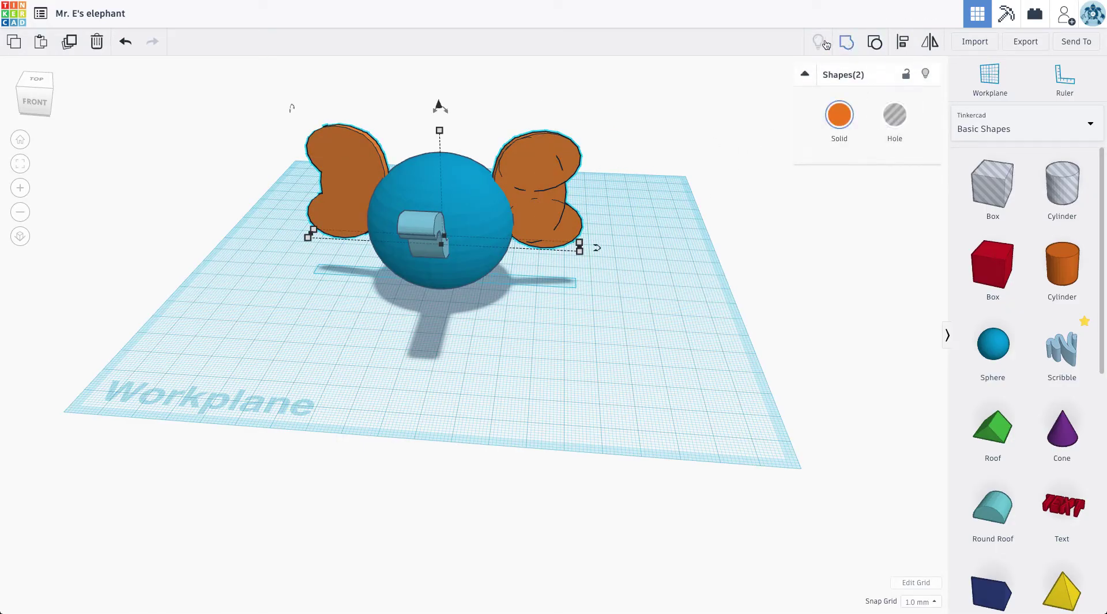
left_click(75, 46)
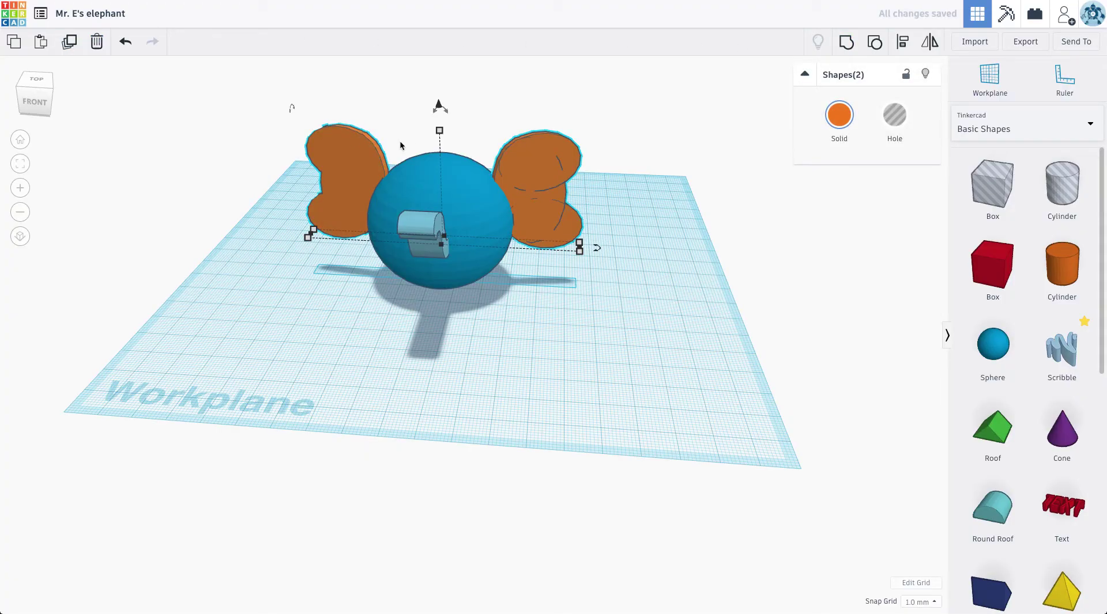
Shrink the duplicated ear to about 36 mm high, shift it slightly forward and centre it inside the right ear's outline.
left_click(543, 212)
left_click_drag(544, 139, 544, 153)
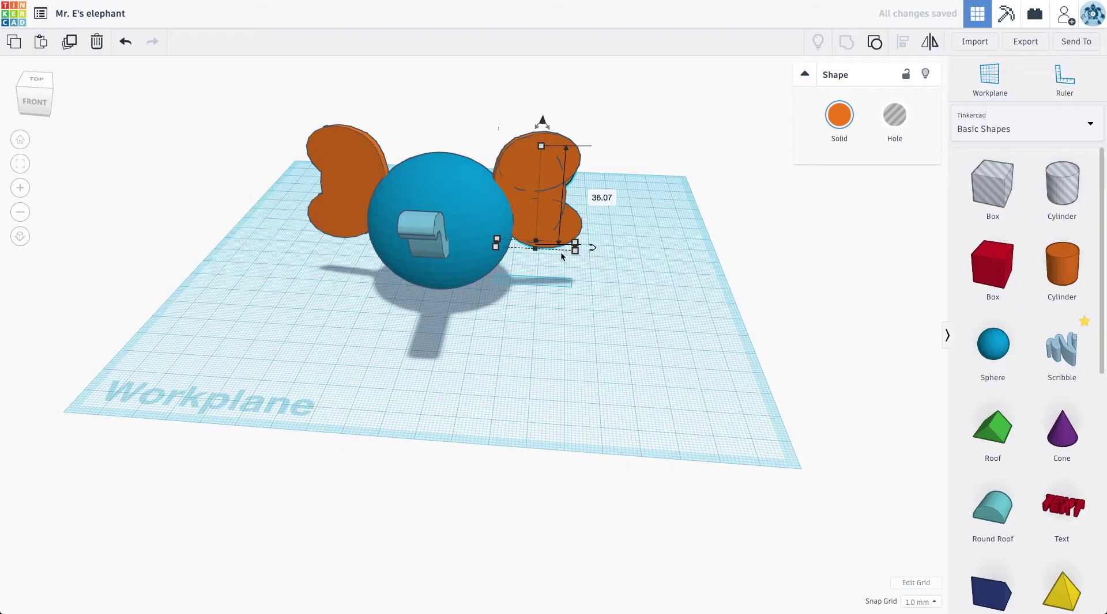
key("Down")
key("Down")
left_click_drag(558, 252, 559, 250)
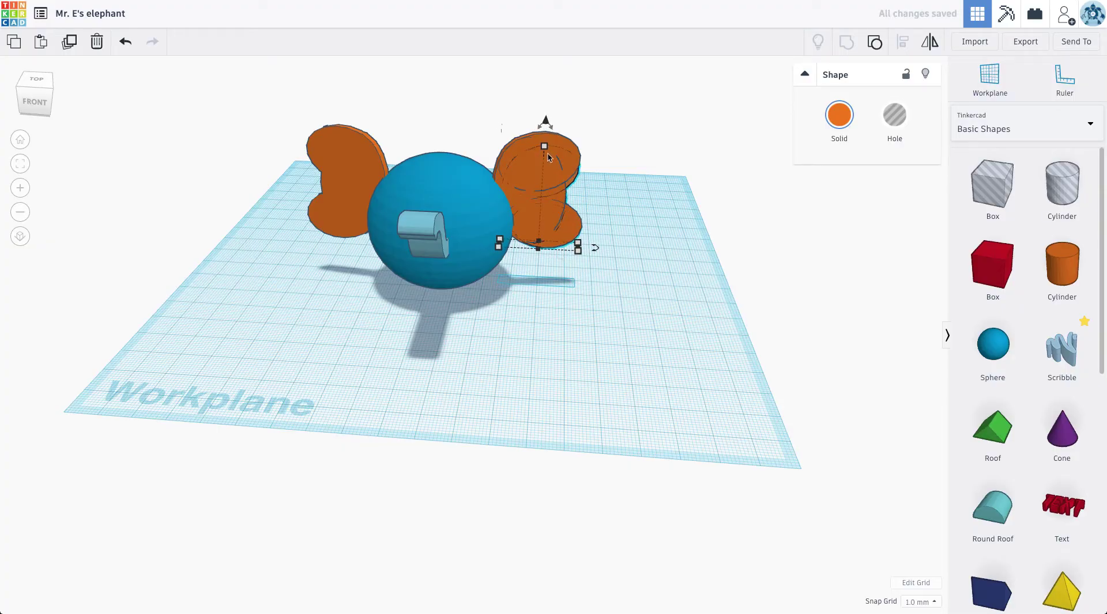
left_click_drag(545, 122, 543, 118)
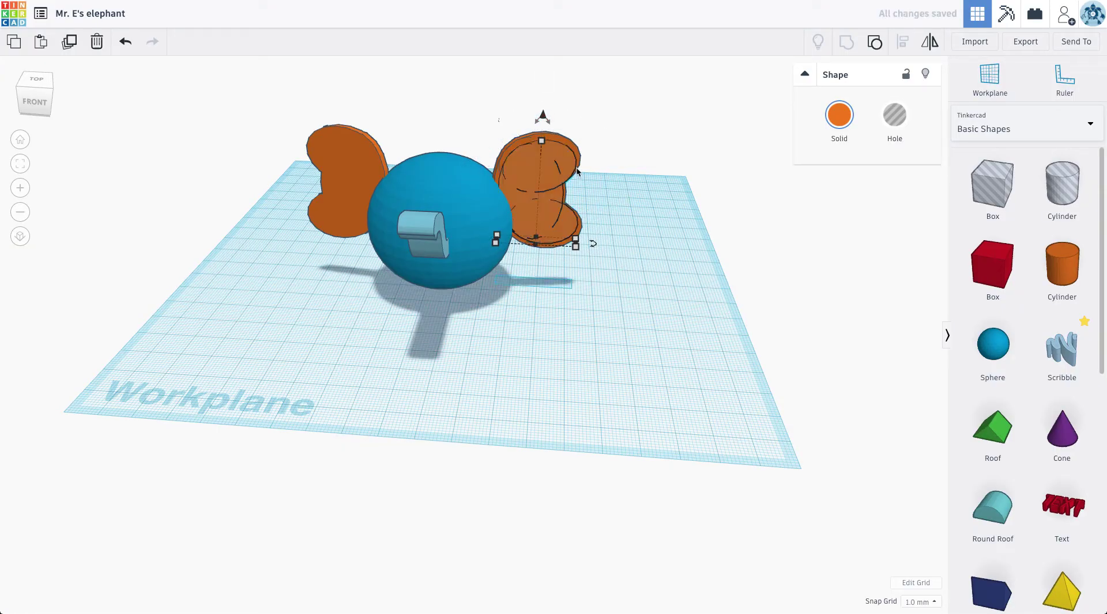
Group the sphere, trunk and both full-size ears, leaving out the smaller inner ear.
left_click(634, 216)
left_click(549, 141)
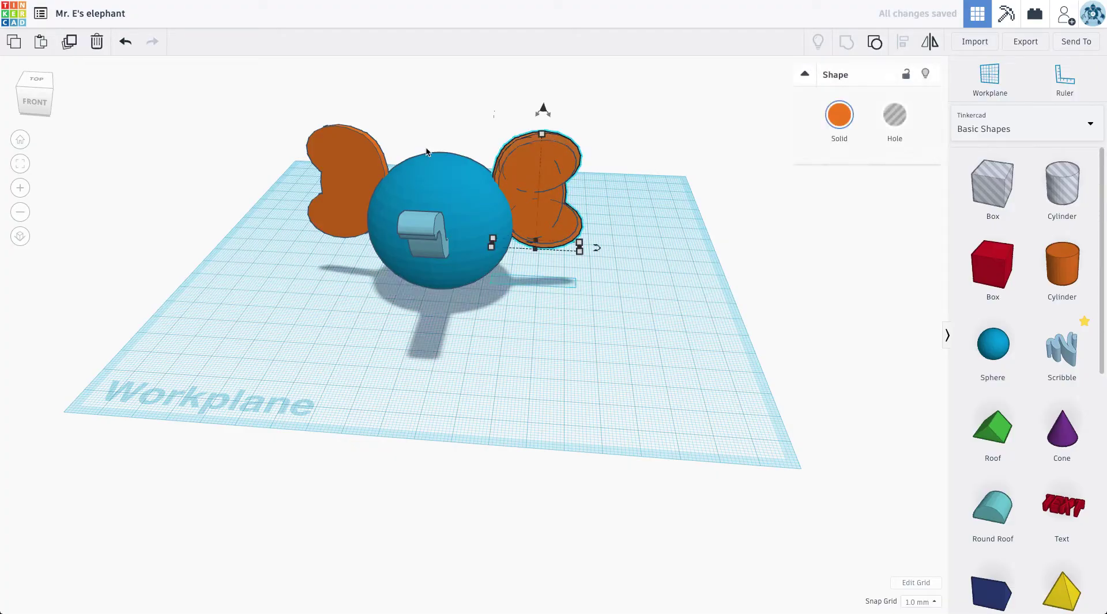
left_click(342, 160)
left_click(385, 119)
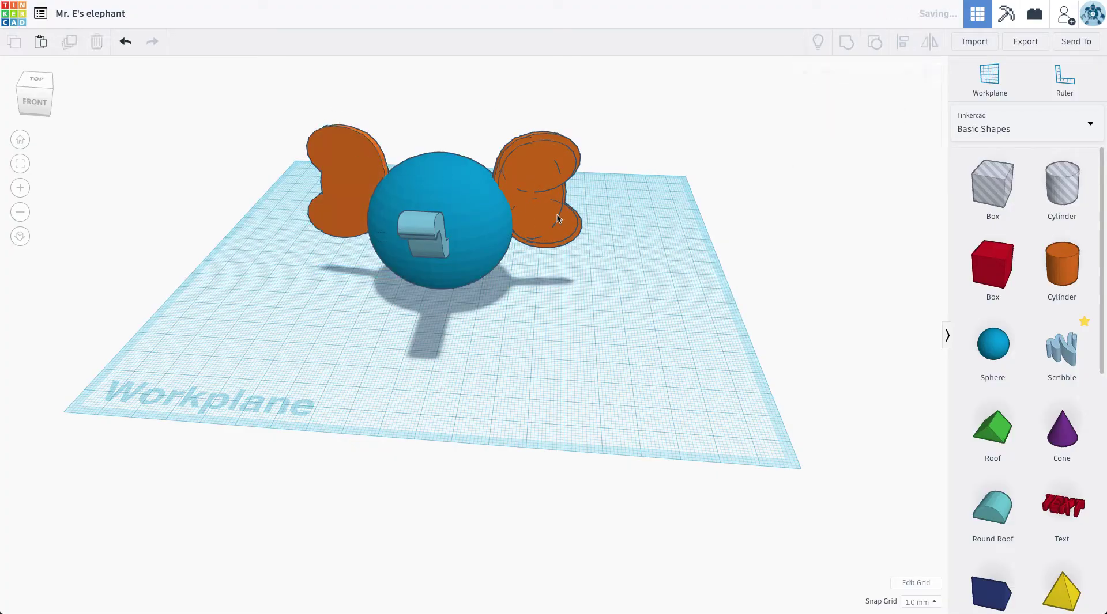
left_click(542, 168)
left_click(340, 114)
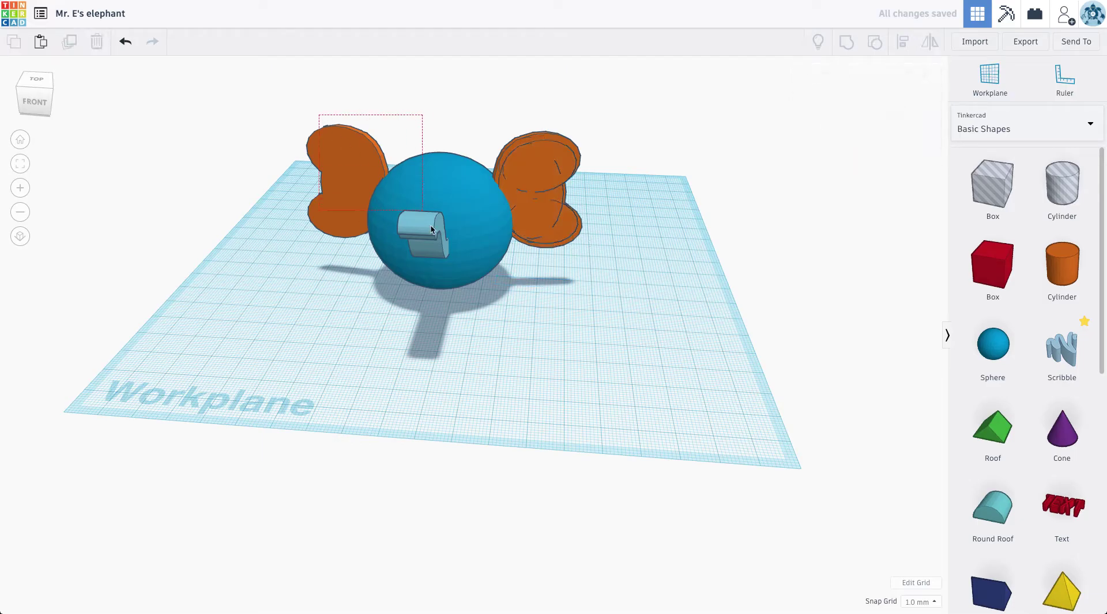
left_click_drag(432, 229, 433, 232)
left_click(519, 146, "shift")
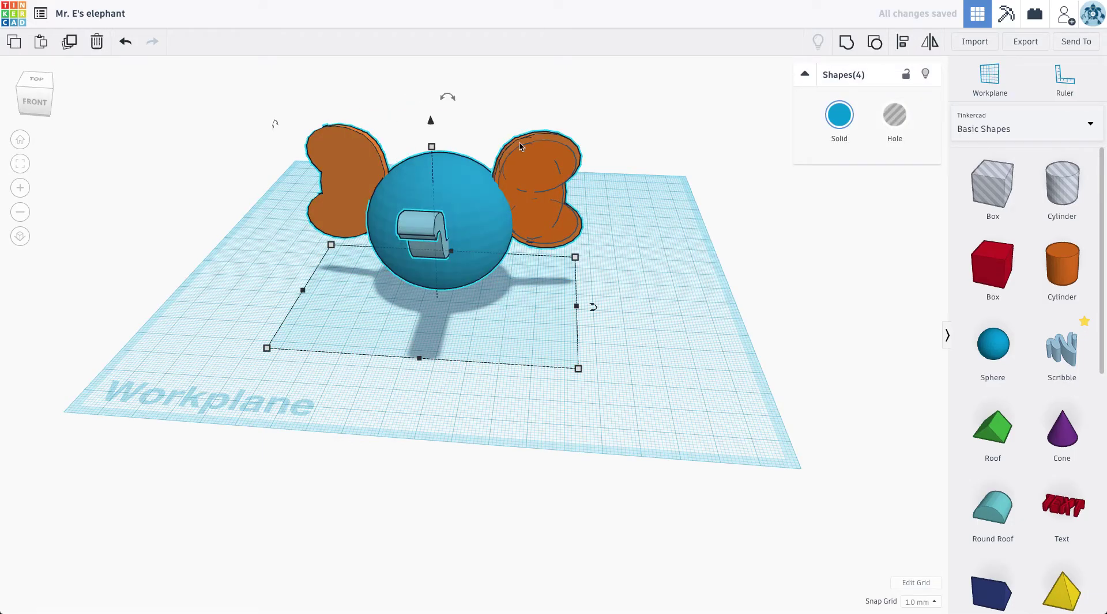
left_click(846, 46)
Colour the grouped head dark grey and the smaller inner ear light pink.
left_click(839, 115)
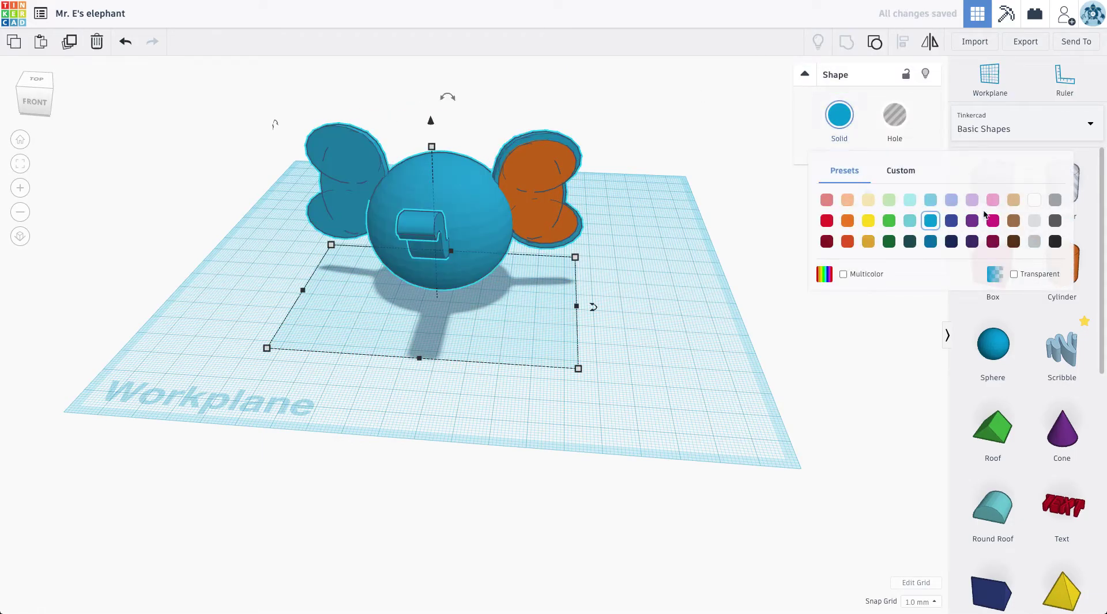
left_click(1055, 221)
left_click(547, 175)
left_click(842, 126)
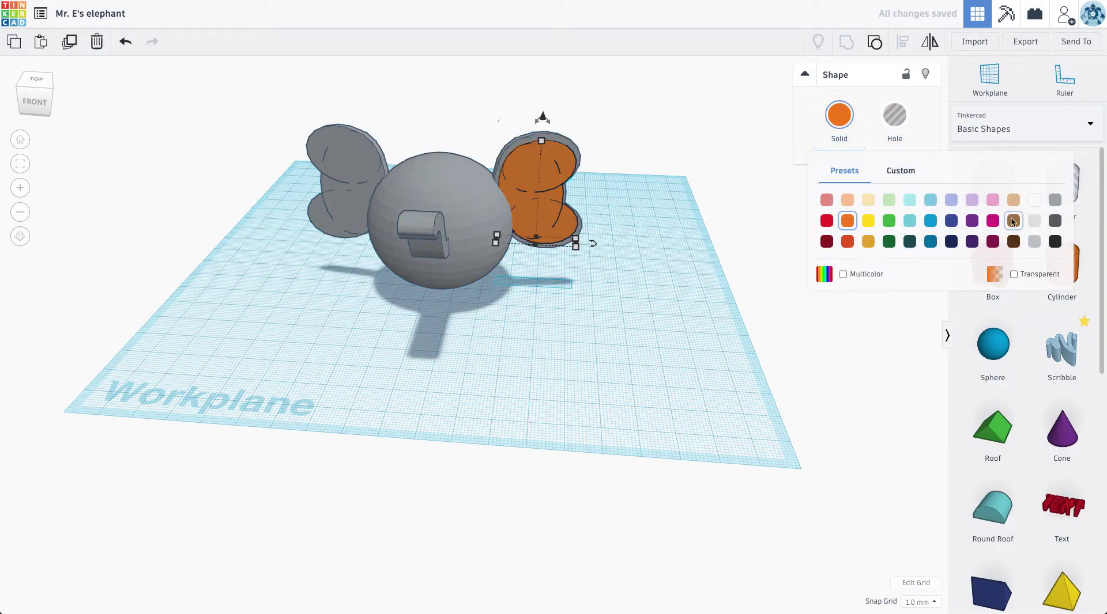
left_click(991, 202)
Duplicate the pink inner ear, mirror the copy and place it on the front of the opposite ear.
right_click_drag(631, 251, 500, 181)
left_click(66, 45)
left_click_drag(485, 191, 316, 202)
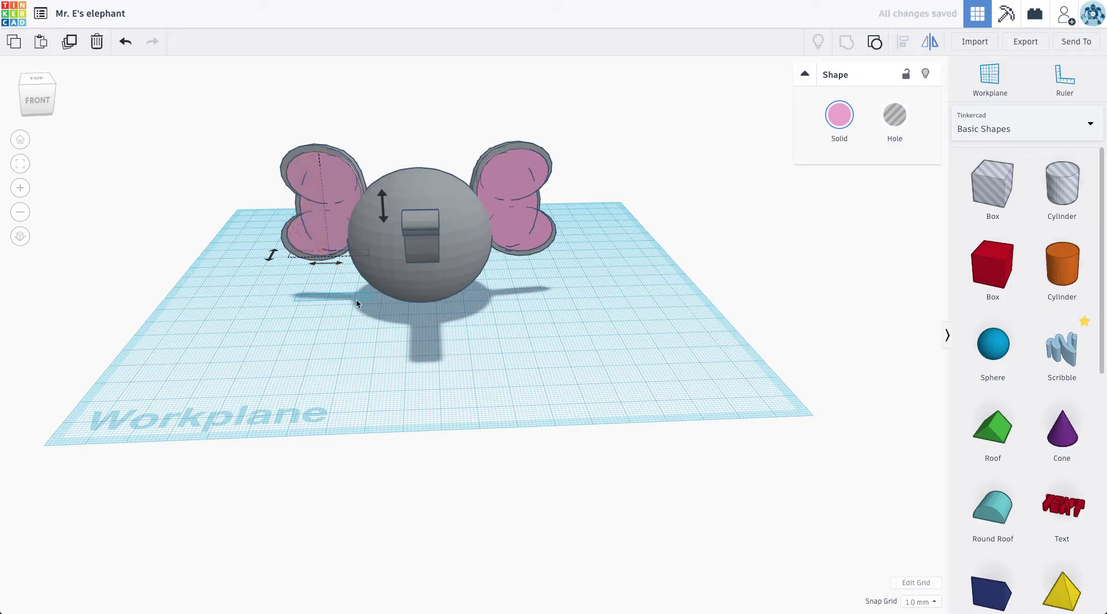
left_click(339, 305)
Place a half sphere beside the head, colour it black and scale it uniformly to 8 mm wide.
right_click_drag(338, 305, 808, 413)
scroll(979, 426, "down", 5)
left_click_drag(991, 373, 605, 368)
left_click(838, 125)
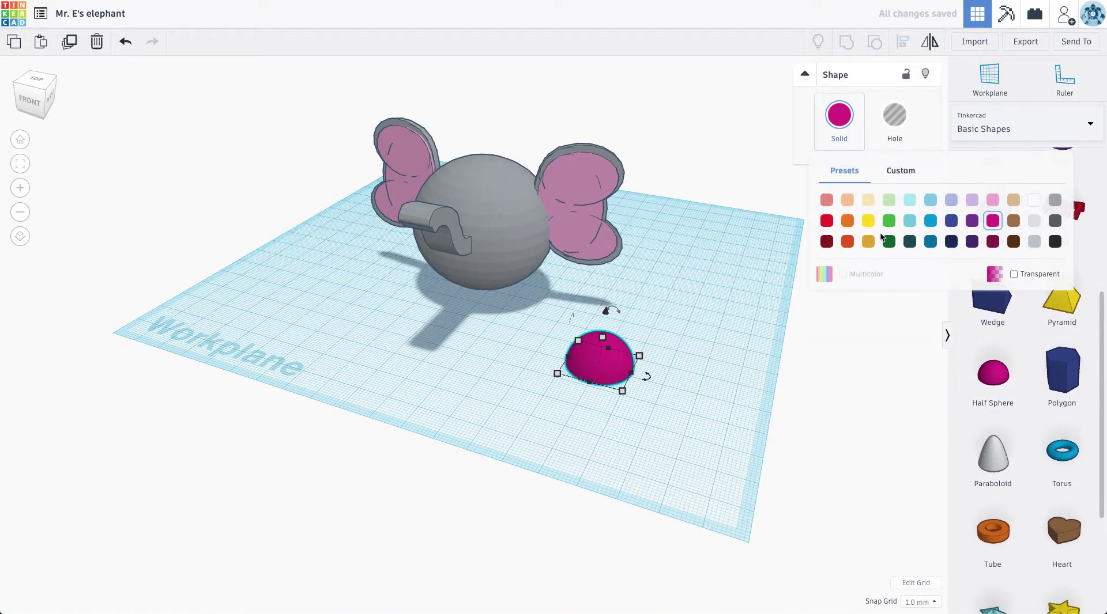
left_click(1054, 242)
left_click_drag(622, 391, 594, 360, "shift")
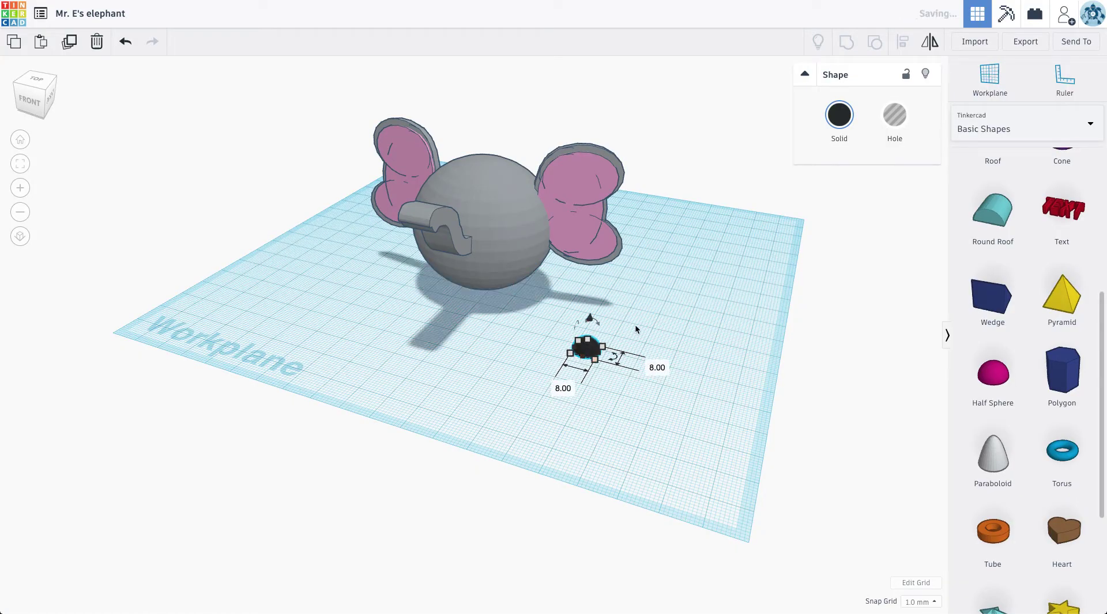
Rotate the black half sphere upright and turn it so its dome faces outward from the head.
right_click_drag(638, 321, 564, 308)
left_click_drag(554, 349, 549, 389)
right_click_drag(623, 402, 610, 370)
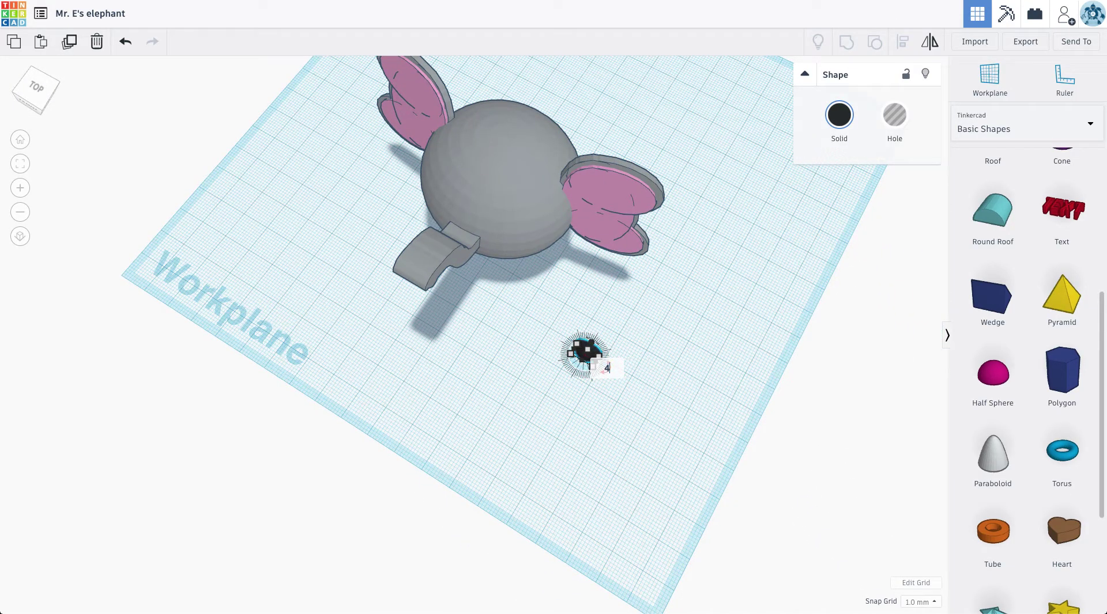
left_click(618, 385)
Move the black half sphere to the head, raise it above the trunk's base and set it into the face as an eye.
left_click_drag(581, 352, 516, 283)
right_click_drag(538, 299, 534, 224)
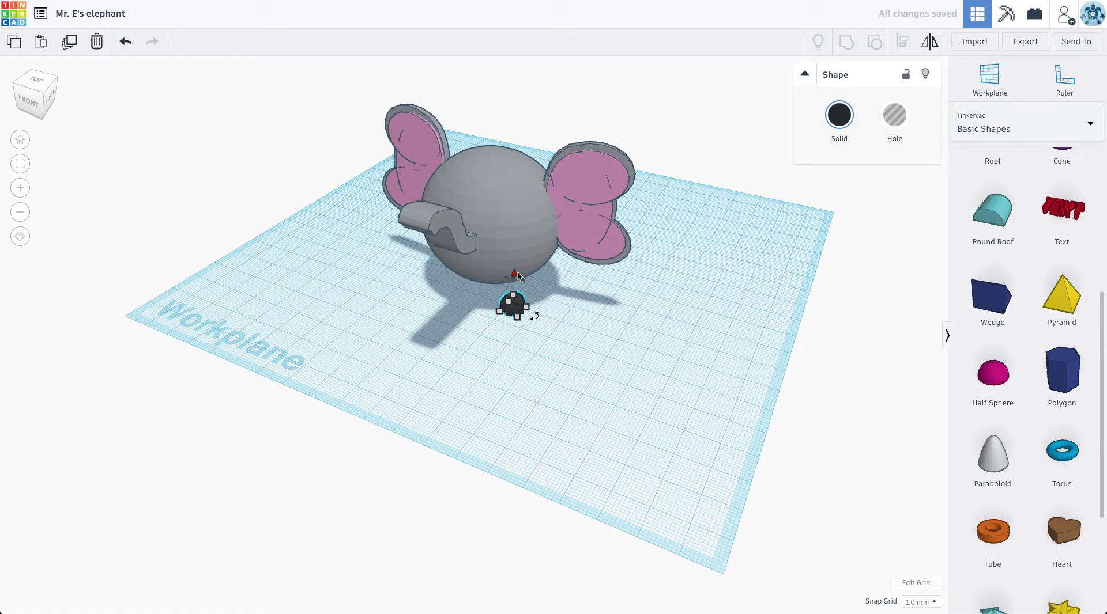
left_click_drag(514, 275, 506, 172)
right_click_drag(471, 313, 505, 218)
mouse_move(502, 215)
left_mouse_down()
mouse_move(484, 199)
mouse_move(484, 210)
left_mouse_up()
Duplicate the eye and shift the copy sideways to the other side of the trunk.
right_click_drag(525, 344, 589, 273)
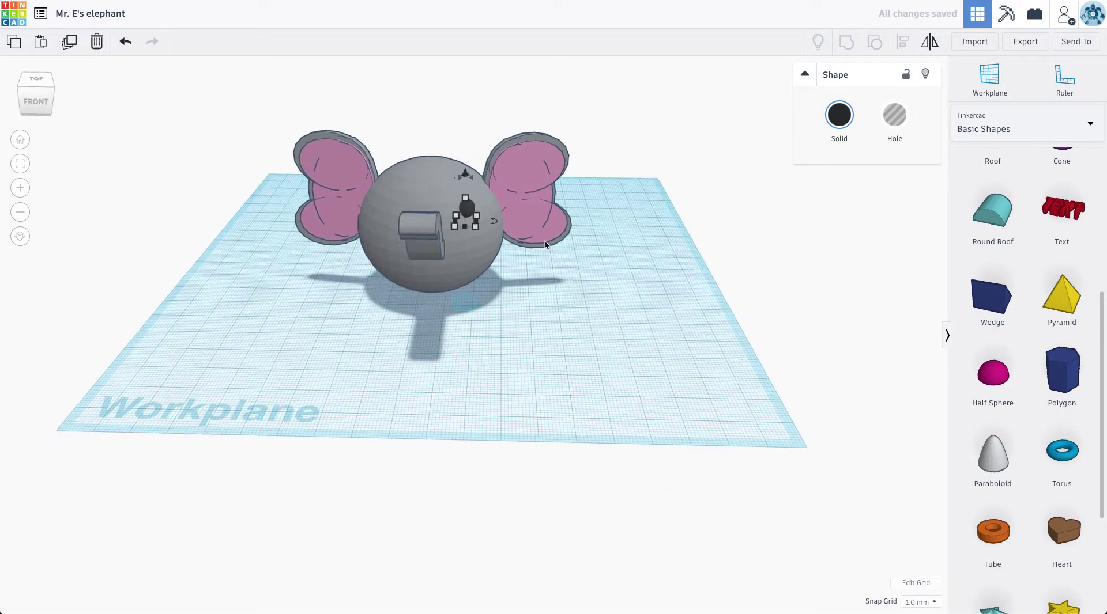
left_click(69, 44)
key("Left")
key("Left")
key("Left")
key("Left")
key("Left")
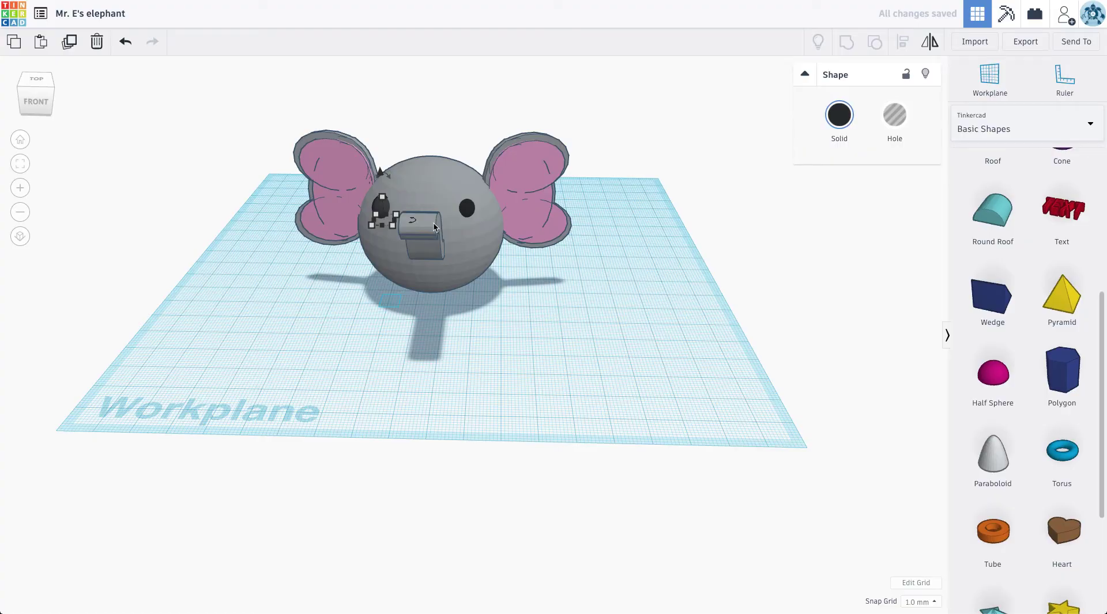
left_click(513, 347)
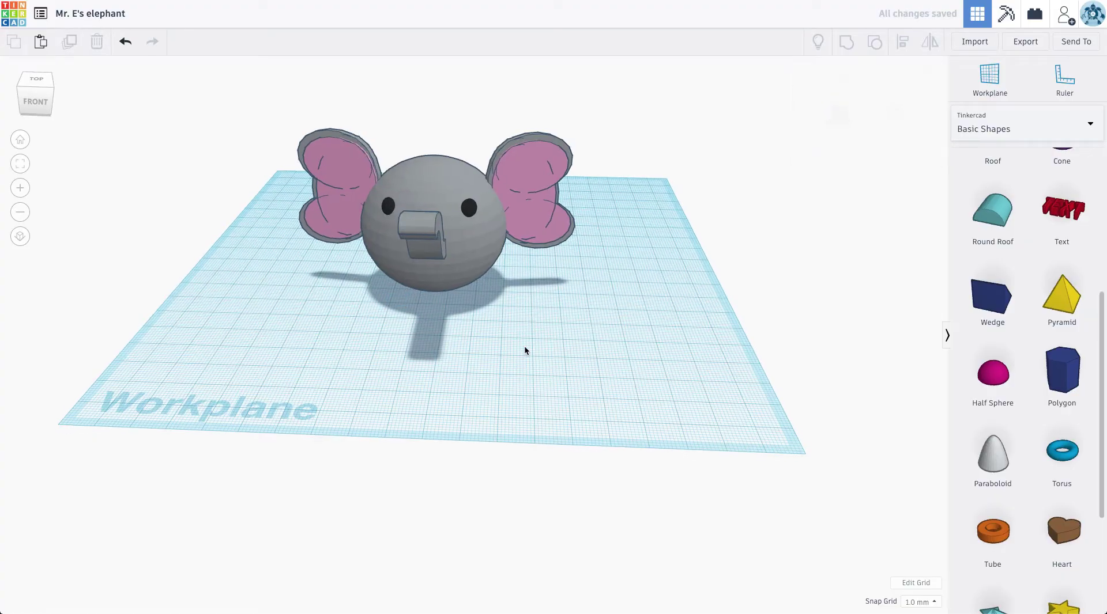
Group the head, inner ears and eyes into one shape and turn on Multicolor.
right_click_drag(513, 347, 455, 288)
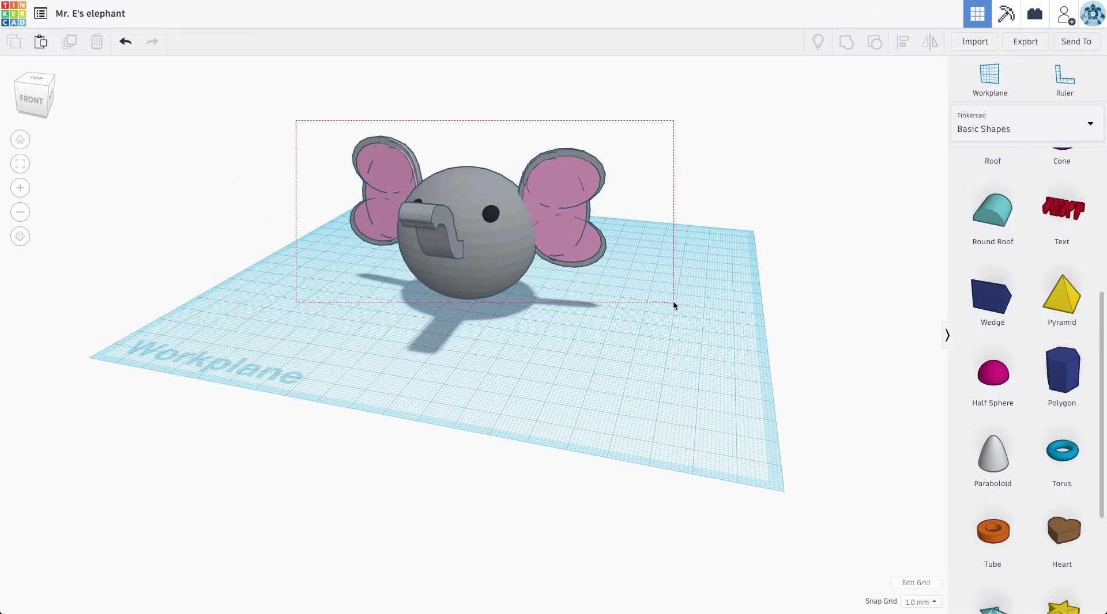
left_click_drag(666, 310, 677, 299)
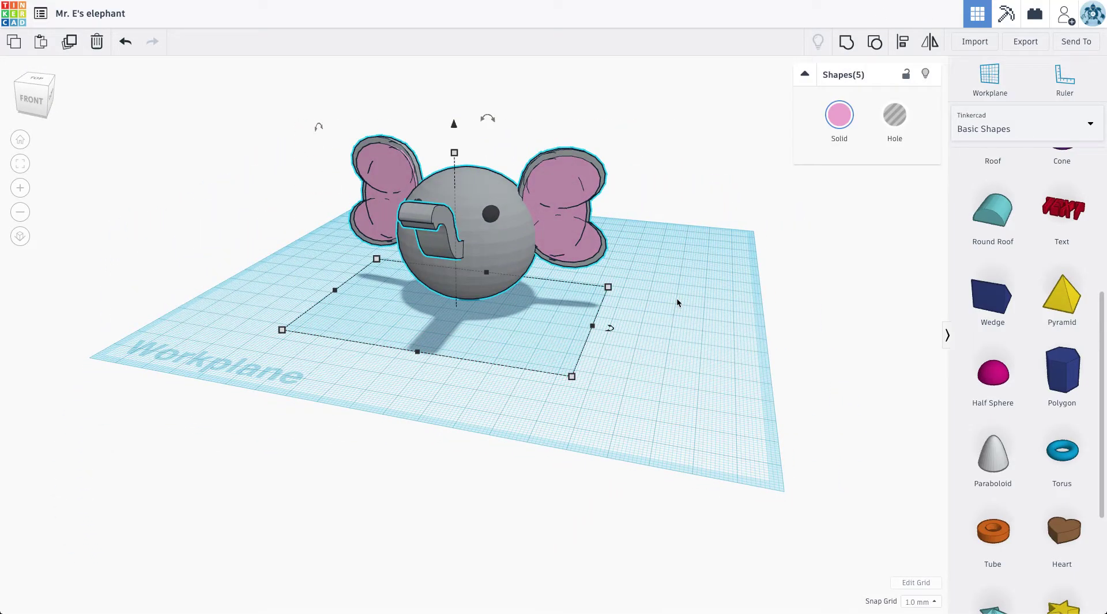
left_click(846, 41)
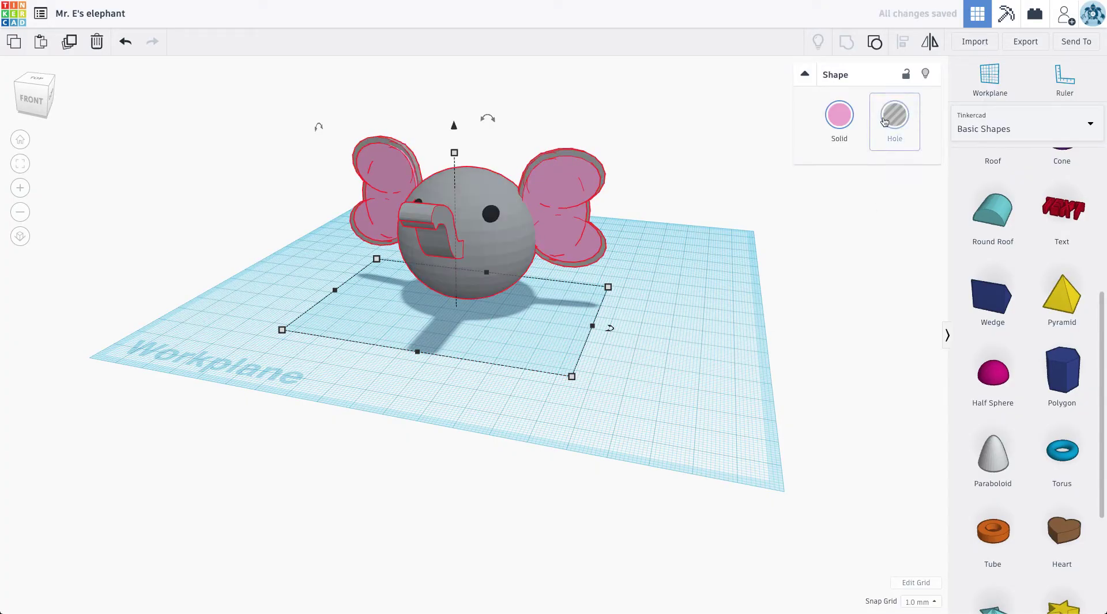
left_click(839, 116)
left_click(844, 275)
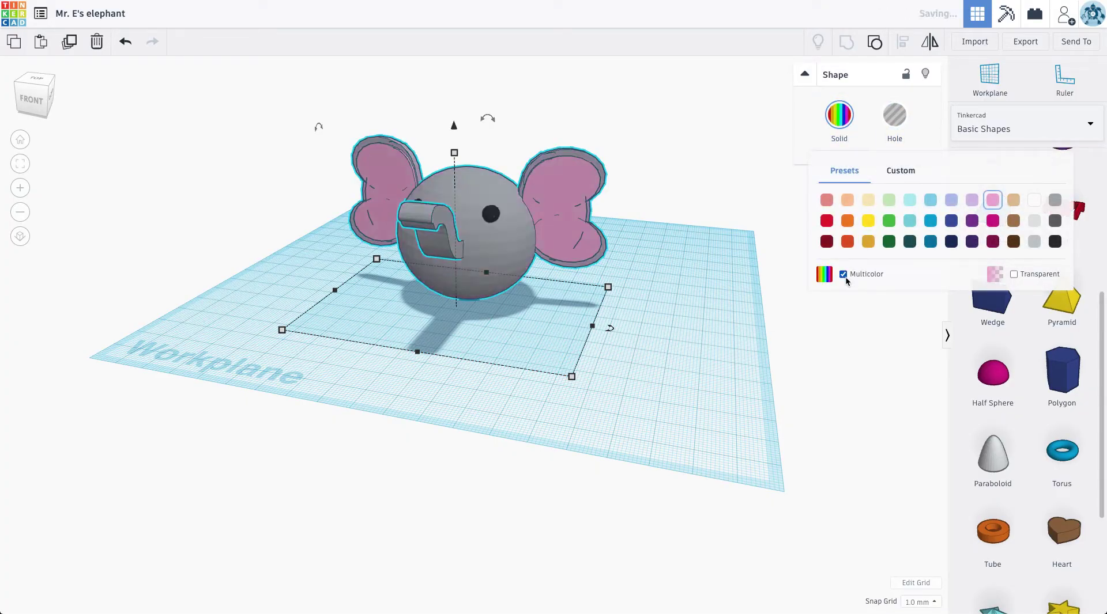
Raise the grouped elephant head above the workplane and slide it toward the workplane's front edge.
right_click_drag(595, 277, 425, 228)
middle_click_drag(424, 228, 417, 288)
left_click_drag(490, 203, 498, 95)
right_click_drag(426, 284, 342, 266)
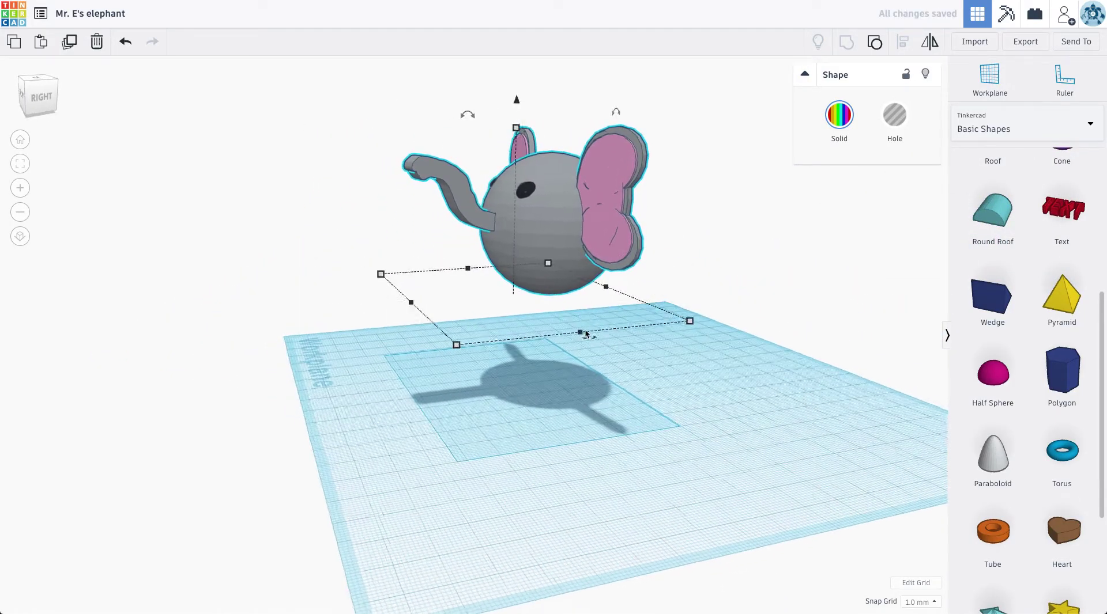
left_click_drag(547, 261, 475, 264)
Add a solid cylinder behind the elephant head and rotate it onto its side.
left_click(646, 305)
right_click_drag(647, 302, 640, 255)
right_click_drag(824, 309, 611, 271)
scroll(1037, 425, "down", 5)
scroll(1038, 425, "up", 8)
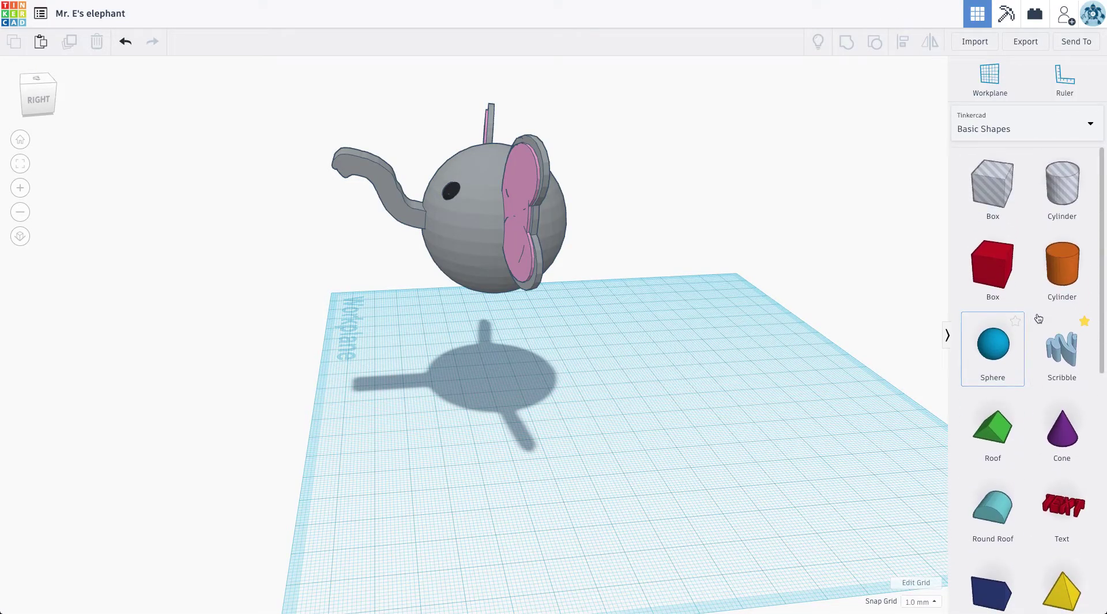
right_click(1057, 345)
key("Escape")
mouse_move(1062, 265)
left_mouse_down()
mouse_move(970, 306)
mouse_move(655, 358)
left_mouse_up()
right_click_drag(838, 360, 643, 320)
left_click_drag(578, 308, 706, 333)
Enlarge the cylinder uniformly to about 41 mm high and align it behind the head as the body.
left_click_drag(588, 335, 598, 199, "shift")
mouse_move(591, 241)
left_mouse_down()
mouse_move(547, 229)
mouse_move(577, 255)
left_mouse_up()
right_click_drag(681, 291, 522, 251)
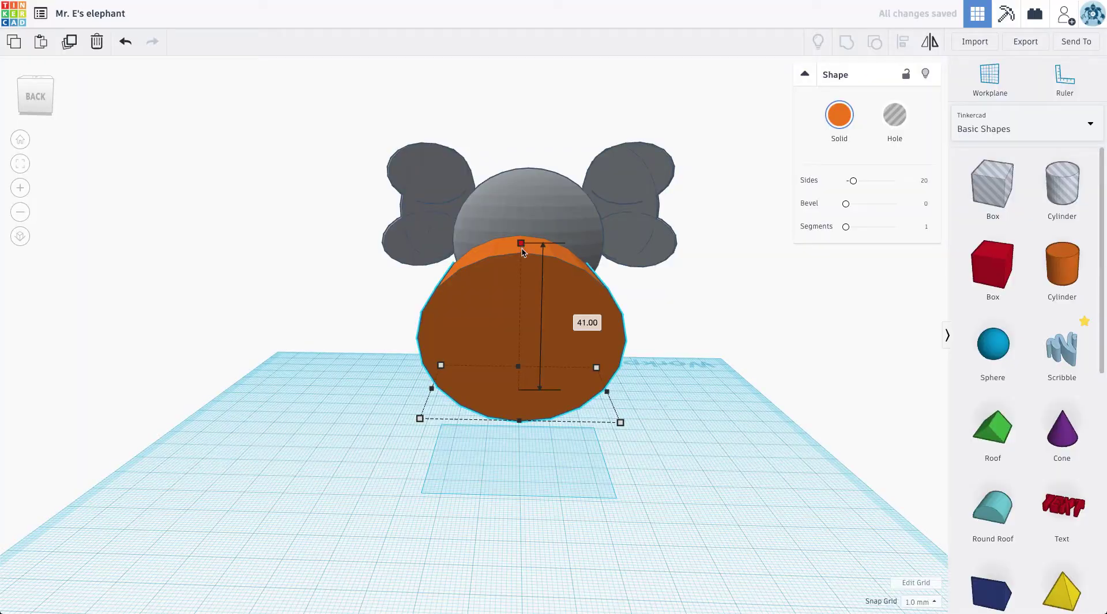
right_click_drag(353, 321, 545, 339)
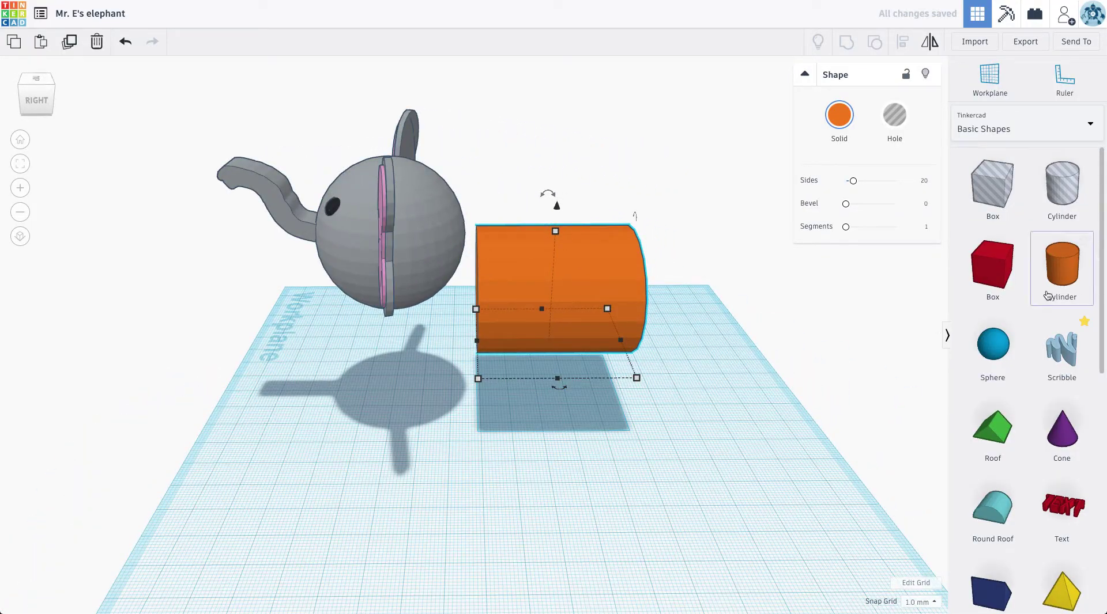
Add a half sphere, turn its dome away from the body and move it behind the cylinder's rear end.
scroll(997, 507, "down", 2)
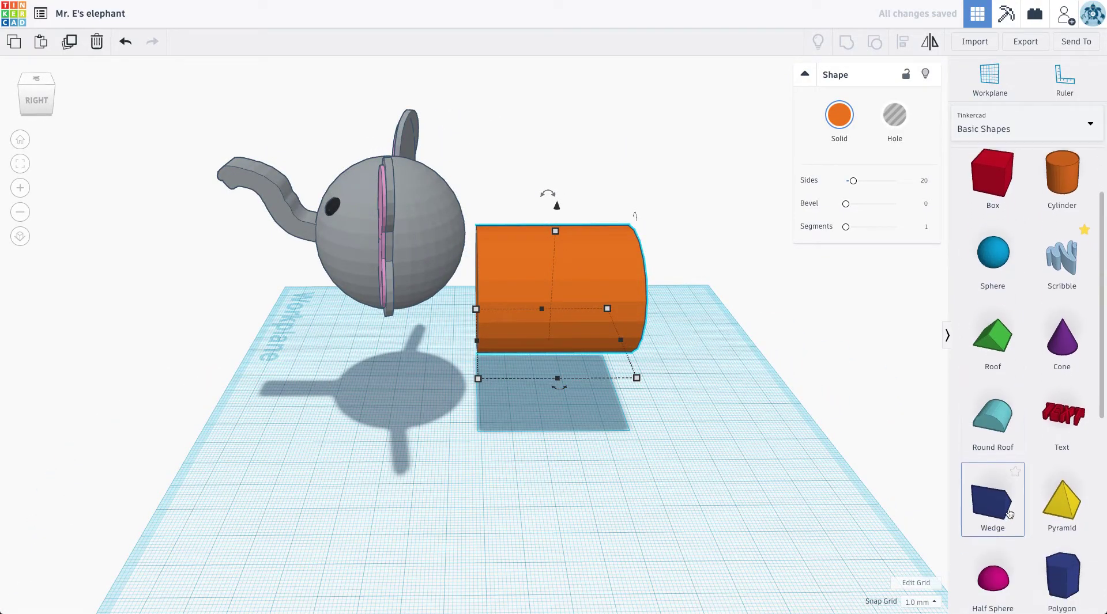
left_click_drag(992, 568, 639, 455)
right_click_drag(709, 401, 655, 382)
left_click_drag(510, 454, 548, 437)
left_click_drag(472, 482, 636, 450)
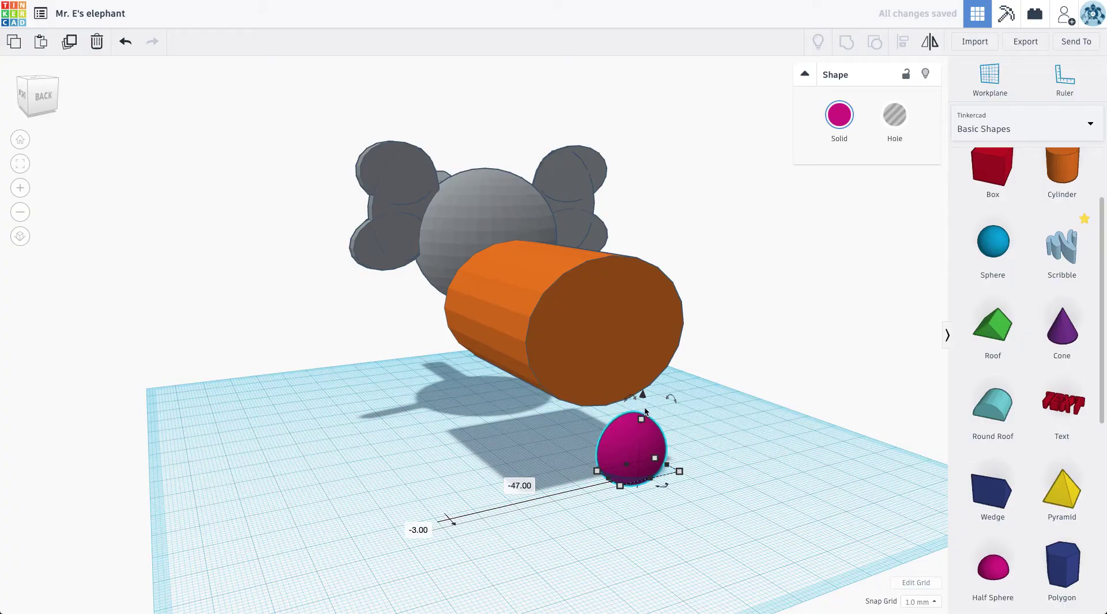
Raise the half sphere and move it toward the middle of the cylinder's rear face.
left_click_drag(644, 397, 646, 266)
right_click_drag(543, 336, 569, 360)
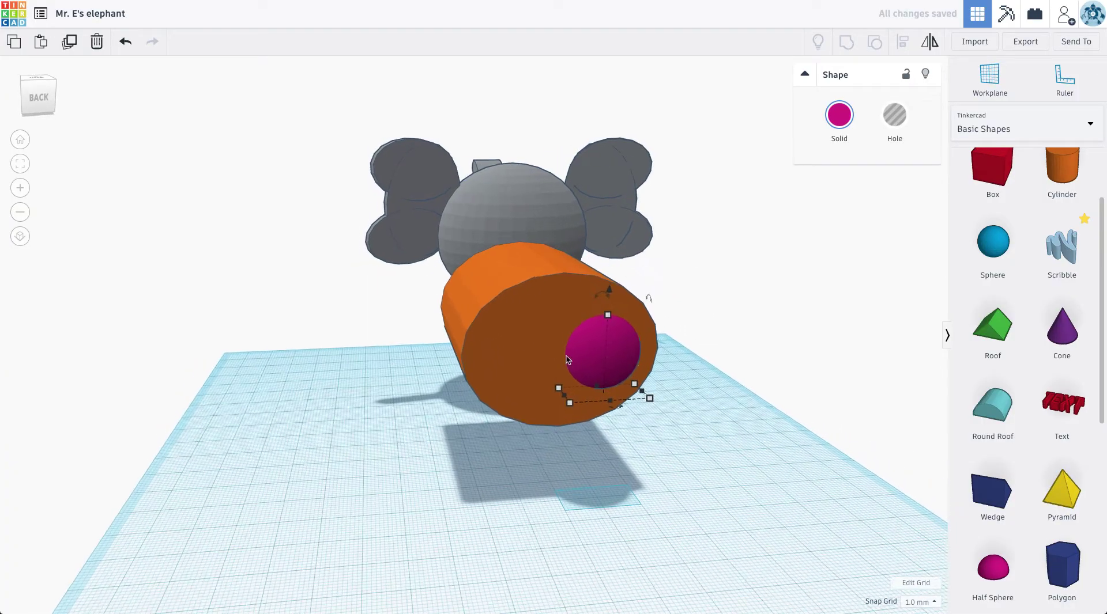
mouse_move(571, 358)
left_mouse_down()
mouse_move(503, 360)
mouse_move(560, 360)
left_mouse_up()
Enlarge the half sphere to about 43 mm wide and raise it to 21 mm above the workplane, over the cylinder's rear face.
left_click_drag(571, 315, 573, 215, "shift")
left_click_drag(563, 273, 554, 280)
left_click_drag(575, 201, 598, 343)
right_click_drag(597, 343, 556, 314)
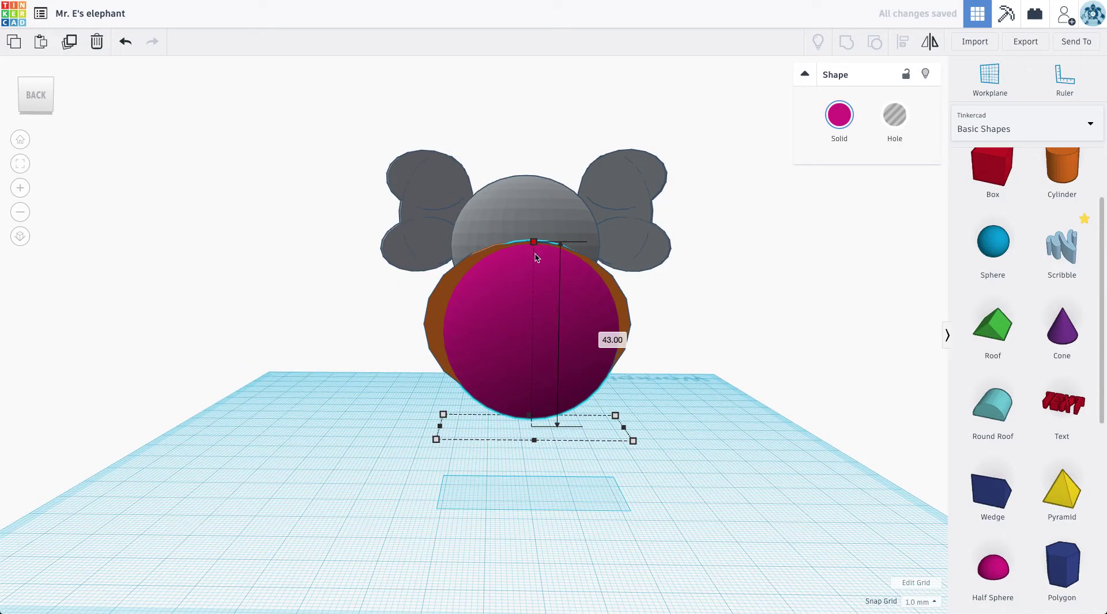
left_click_drag(535, 216, 537, 220)
left_click_drag(528, 309, 529, 308)
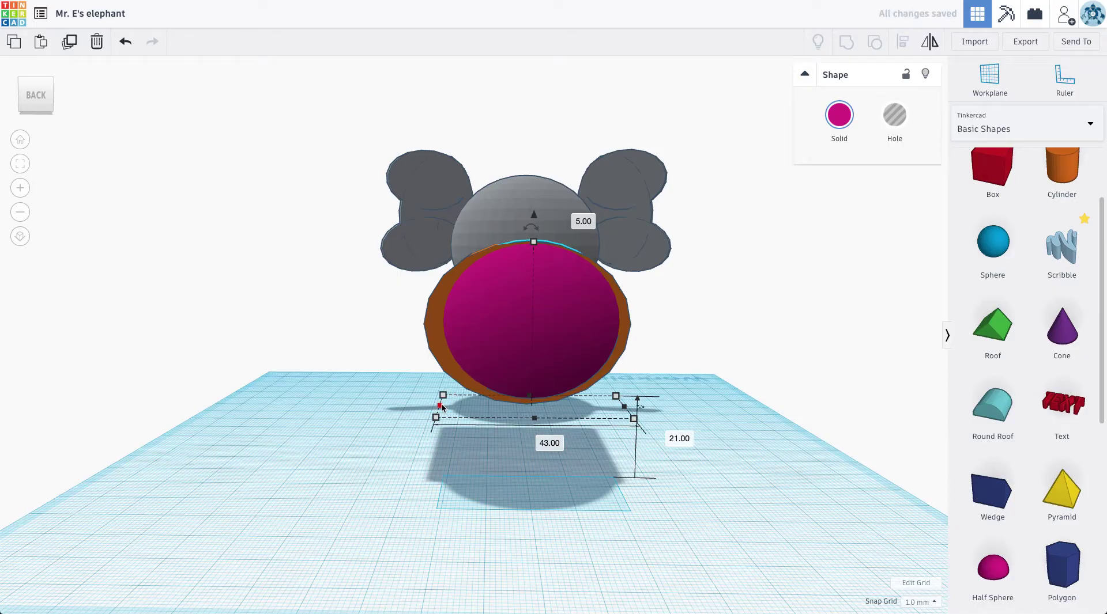
Stretch the half sphere's width and height to match the outline of the cylinder's rear face.
left_click_drag(439, 405, 423, 406)
left_click_drag(629, 410, 638, 410)
left_click_drag(530, 418, 528, 424)
left_click_drag(533, 246, 534, 221)
Nudge the half sphere rearward so its flat side meets the cylinder's end.
right_click_drag(356, 323, 655, 357)
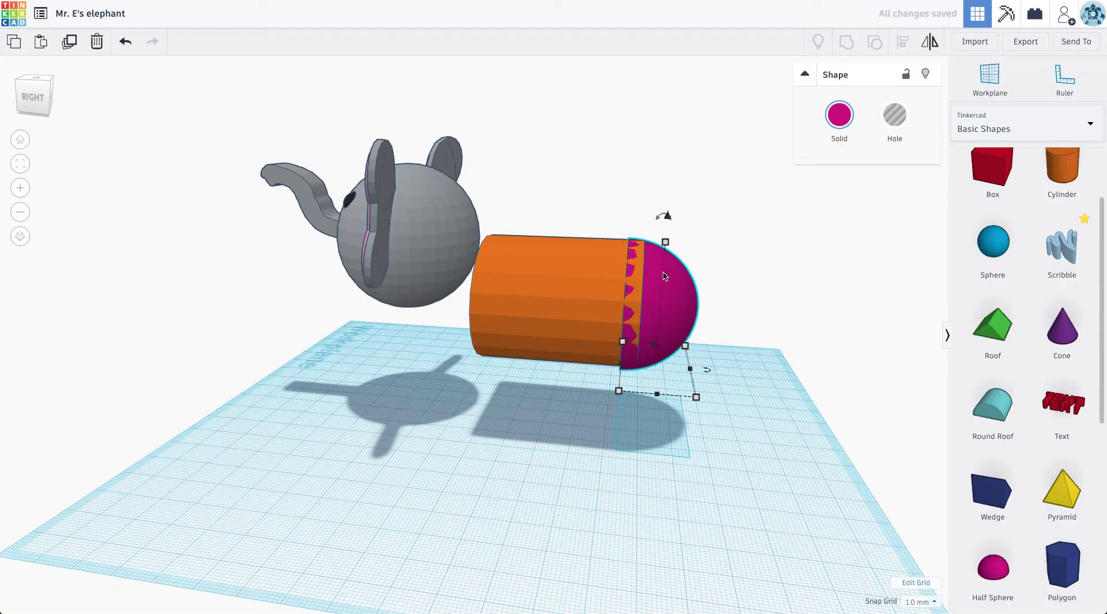
left_click_drag(664, 245, 665, 224)
key("Right")
key("Right")
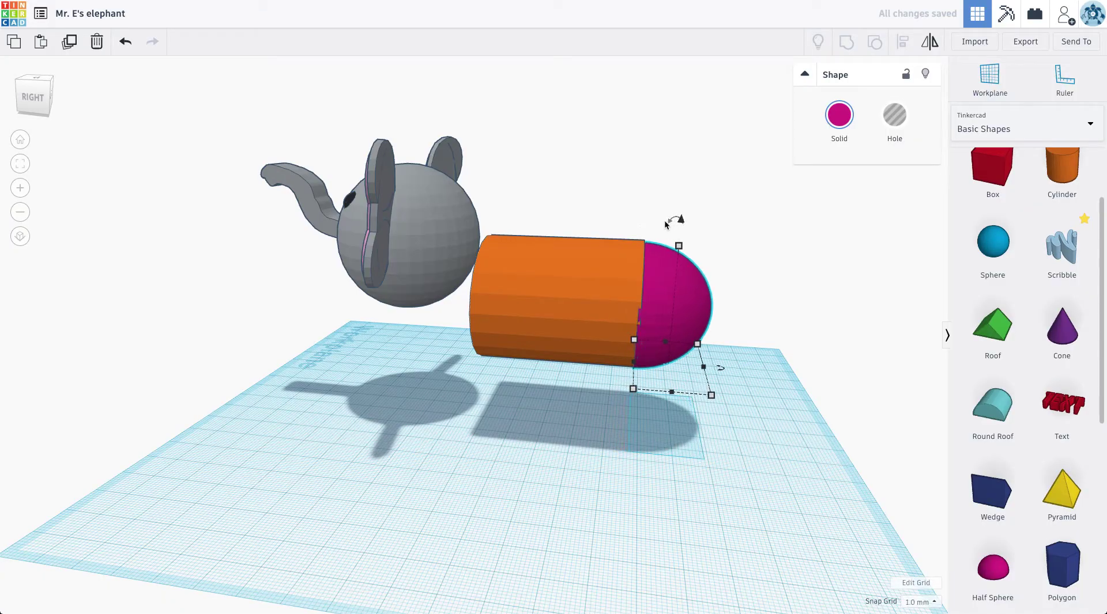
Set the snap grid to 0.1 mm and shorten the half sphere's dome to a flatter rear.
left_click(920, 502)
left_click_drag(685, 224, 680, 219)
left_click_drag(708, 372, 677, 367)
left_click(480, 421)
right_click_drag(481, 422, 454, 418)
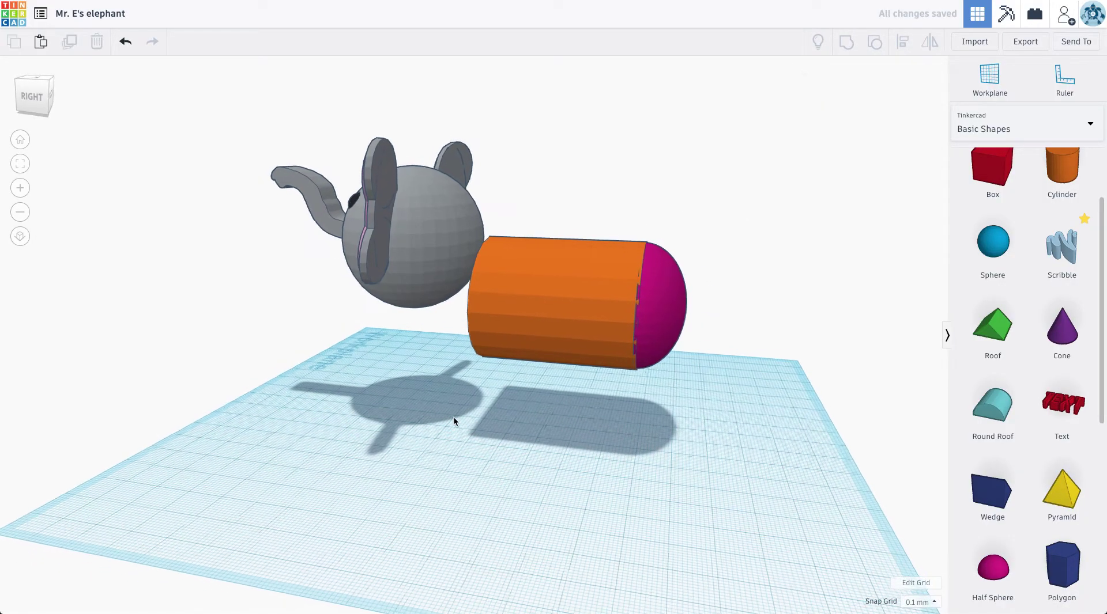
Duplicate the rear half sphere, mirror the copy and move it onto the cylinder's front end.
left_click(649, 313)
right_click_drag(533, 446, 598, 446)
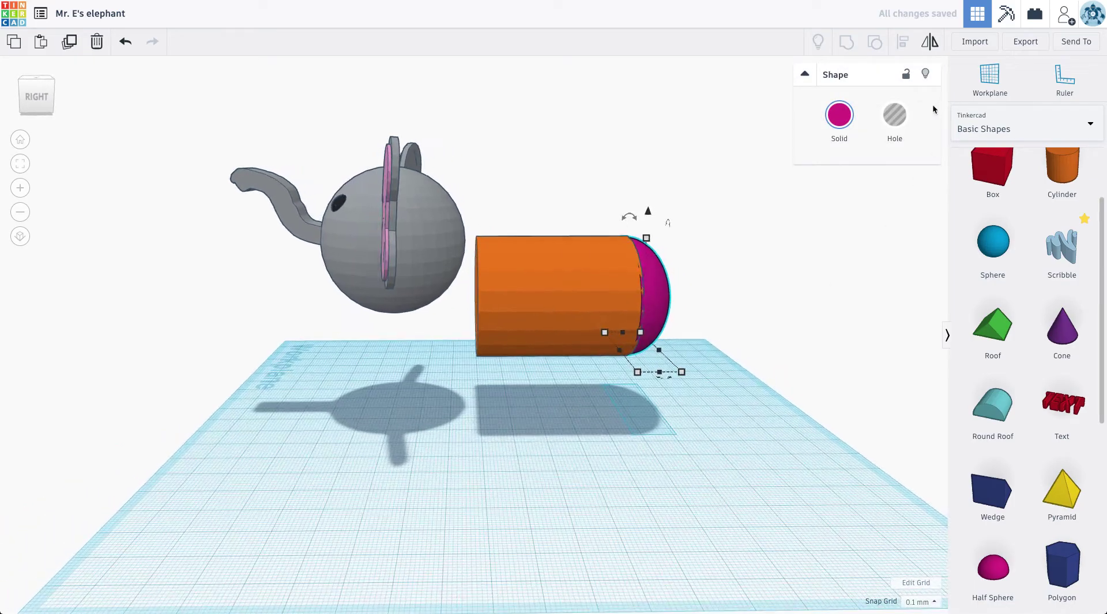
left_click(71, 50)
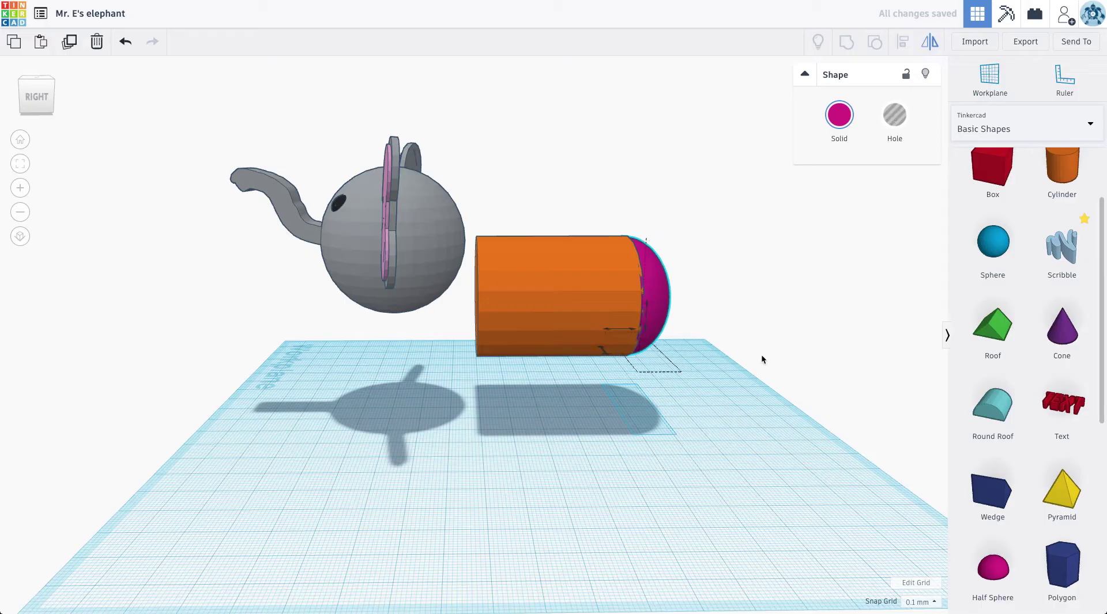
right_click_drag(717, 408, 695, 436)
left_click(642, 322)
left_click_drag(681, 330, 470, 332)
Group the cylinder with both half spheres and color the body grey.
left_click(583, 301, "shift")
left_click(660, 297, "shift")
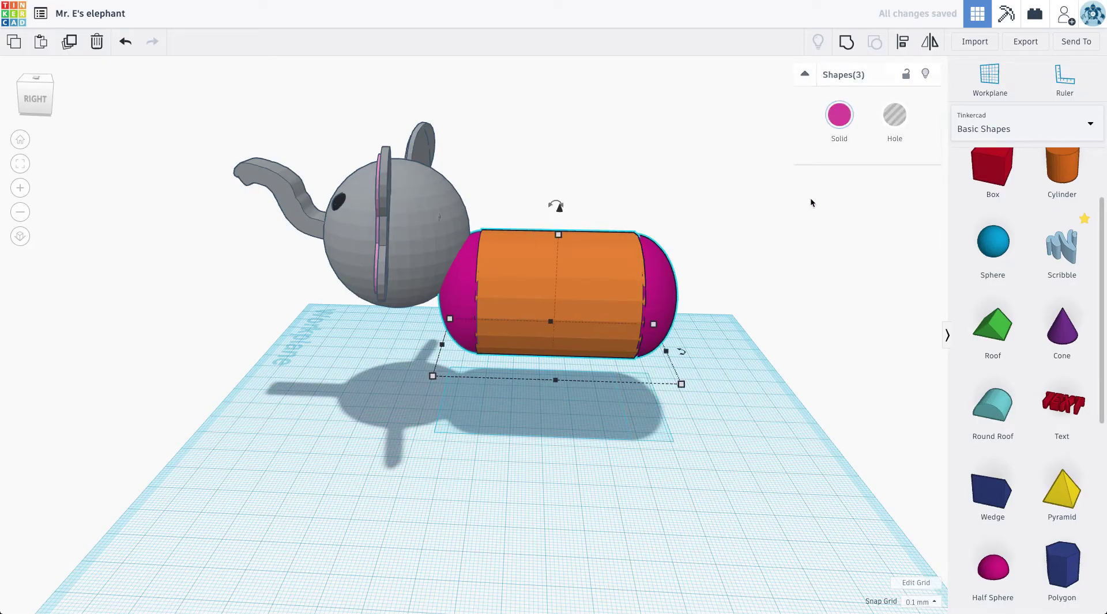
left_click(845, 43)
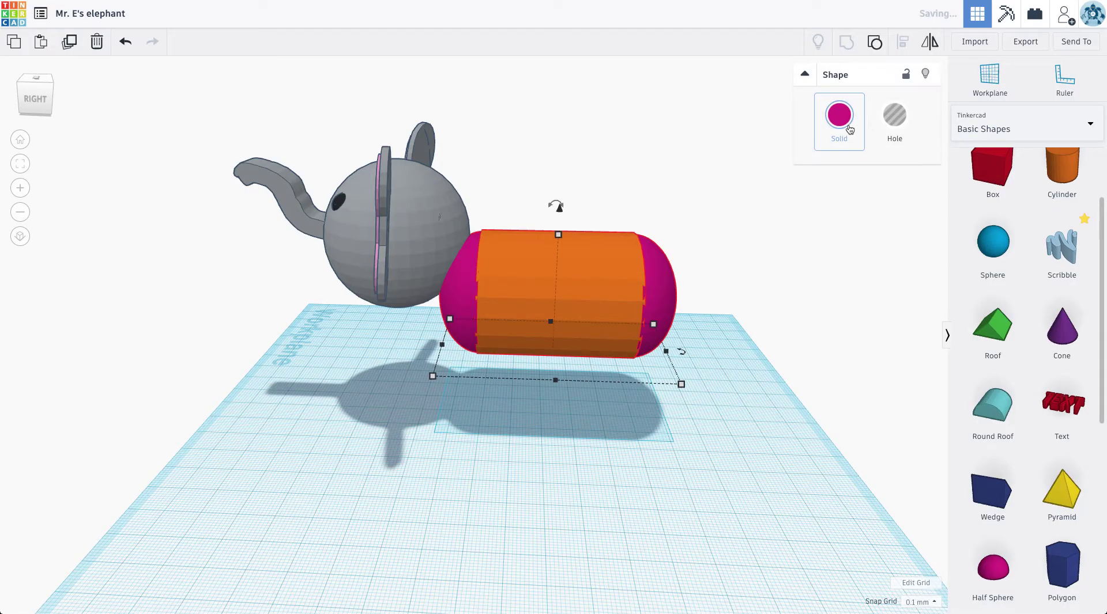
left_click(839, 115)
left_click(1055, 201)
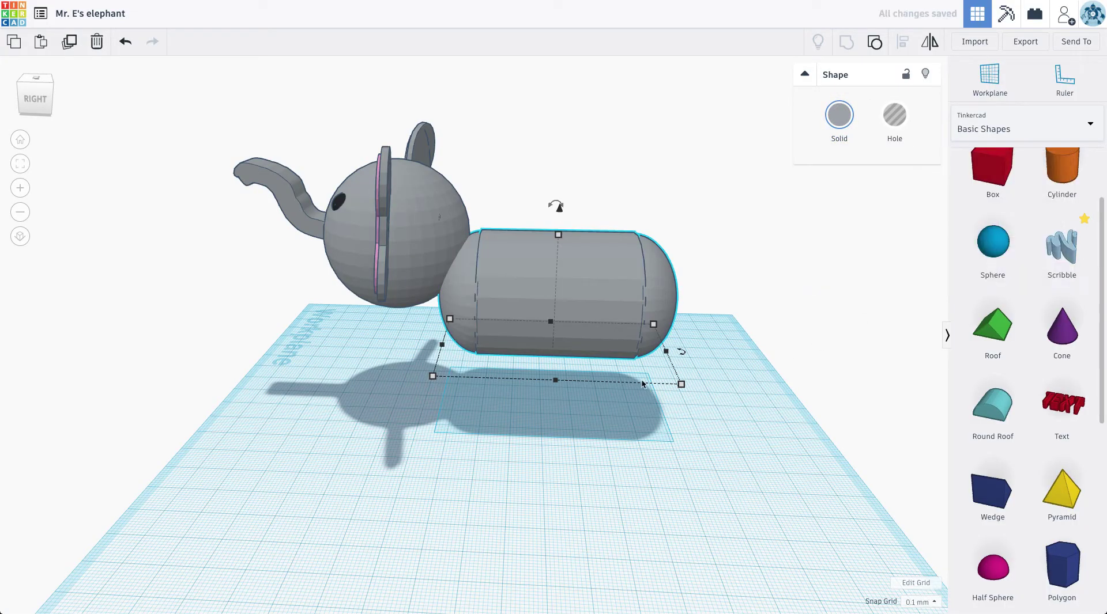
Shift the grouped body slightly to line it up behind the elephant's head.
right_click_drag(692, 404, 470, 275)
left_click_drag(510, 279, 492, 278)
right_click_drag(492, 278, 516, 323)
left_click_drag(516, 323, 517, 323)
left_click(351, 361)
right_click_drag(350, 361, 533, 366)
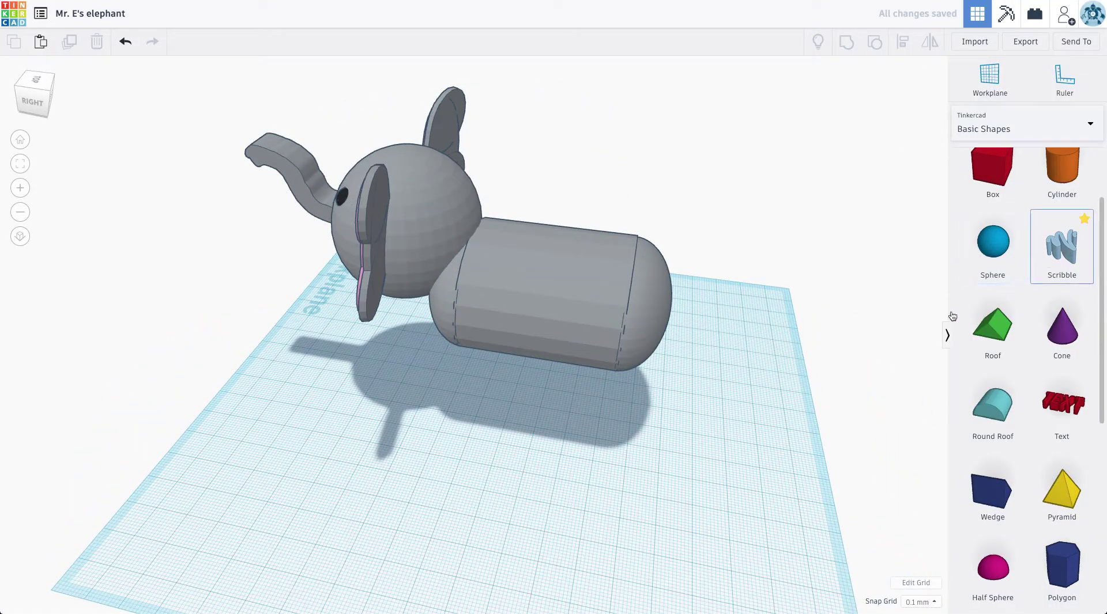
Draw a wavy tail strip as a Scribble shape and move it clear of the body.
left_click_drag(953, 317, 635, 431)
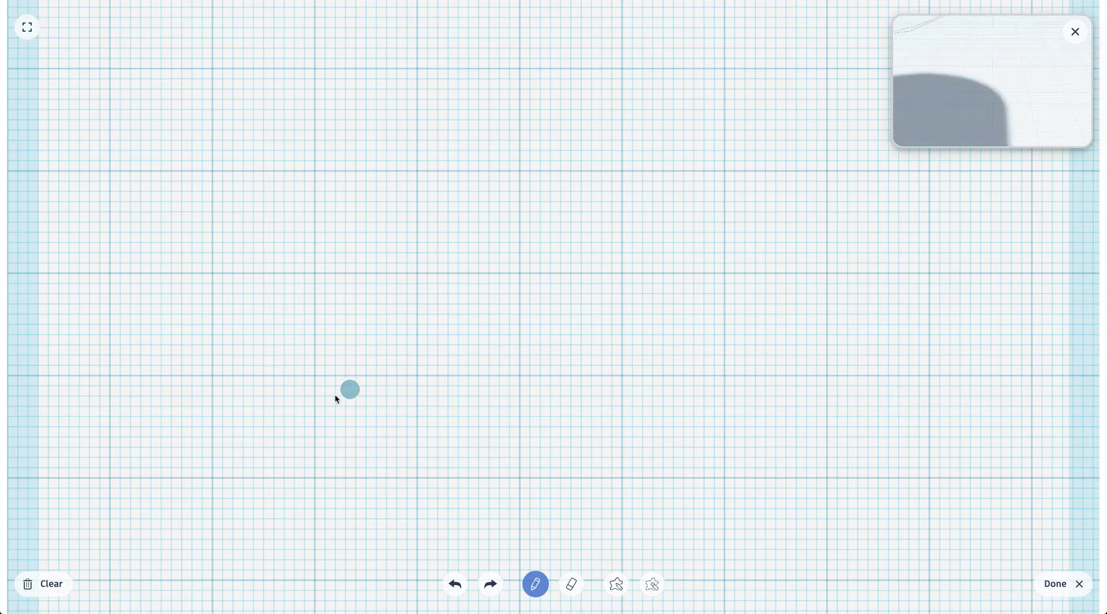
left_click_drag(661, 310, 811, 355)
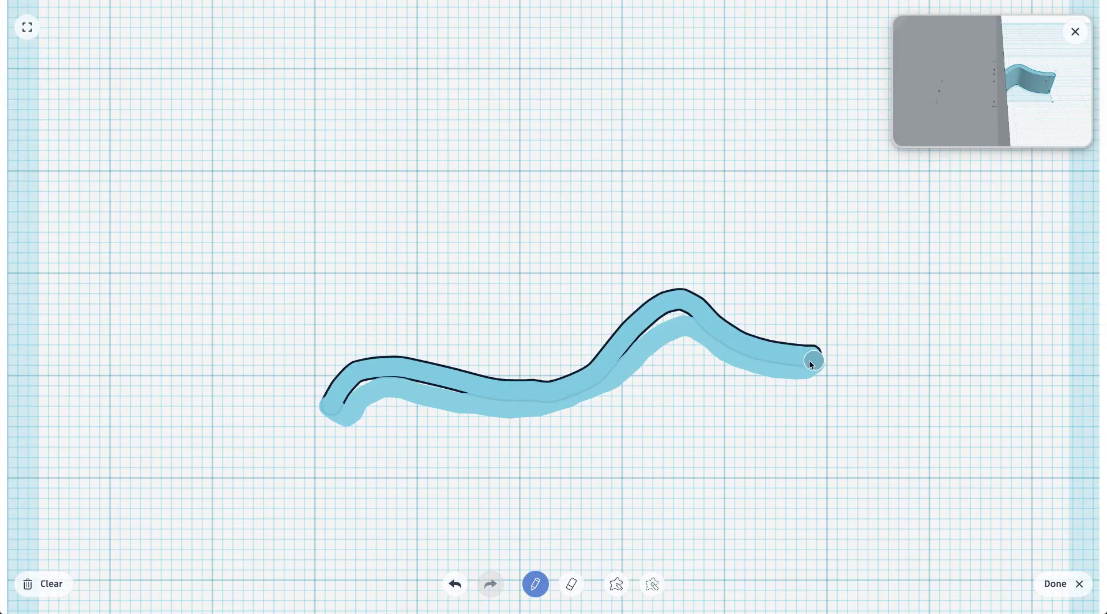
left_click_drag(812, 365, 810, 365)
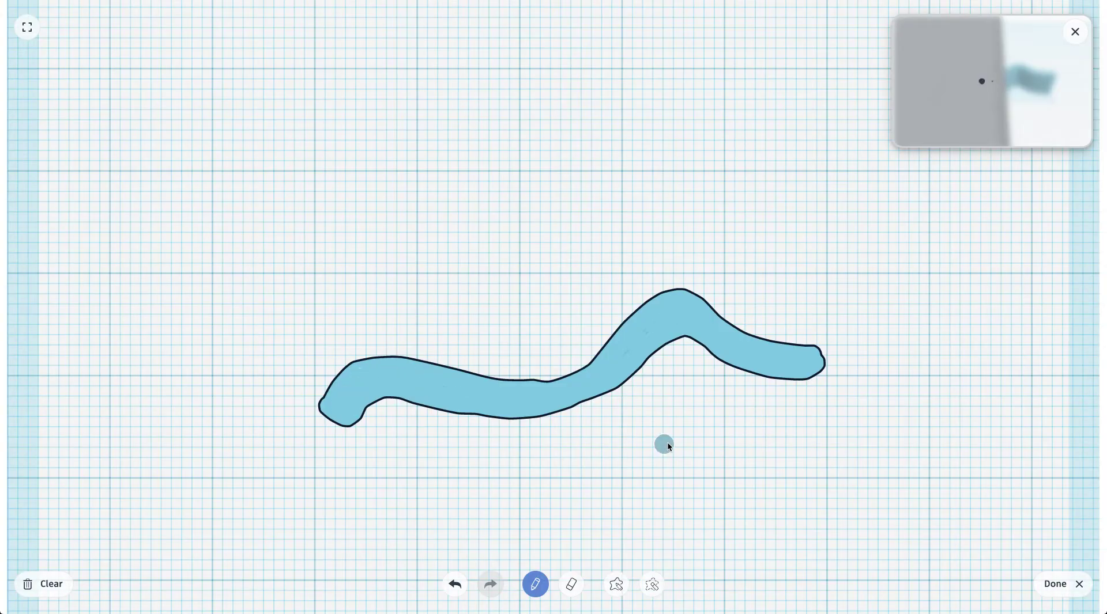
left_click(1058, 590)
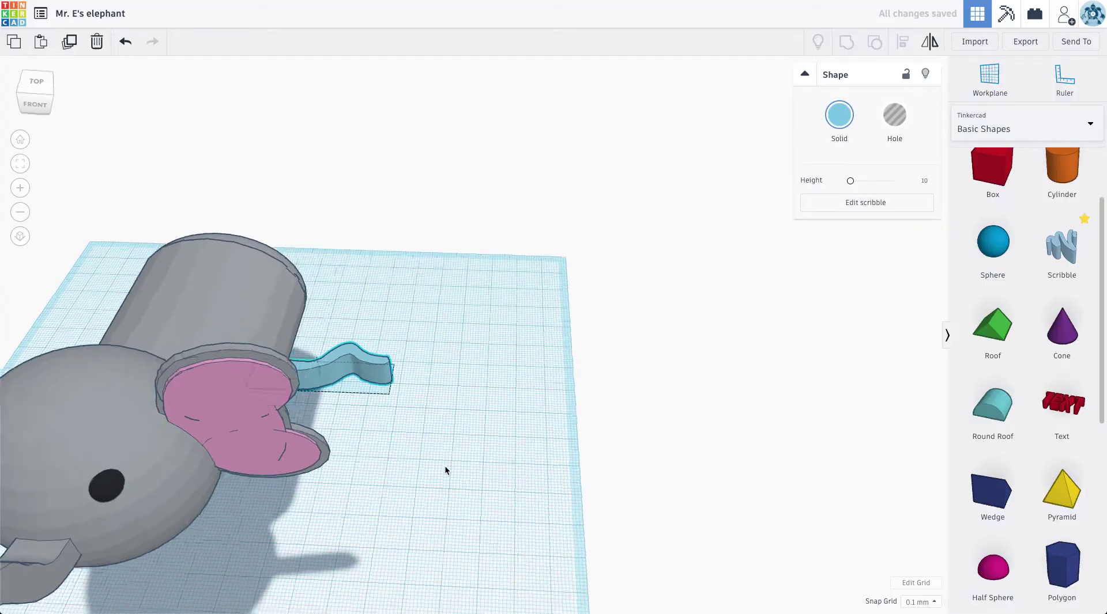
middle_click_drag(418, 387, 475, 434)
left_click_drag(413, 383, 478, 396)
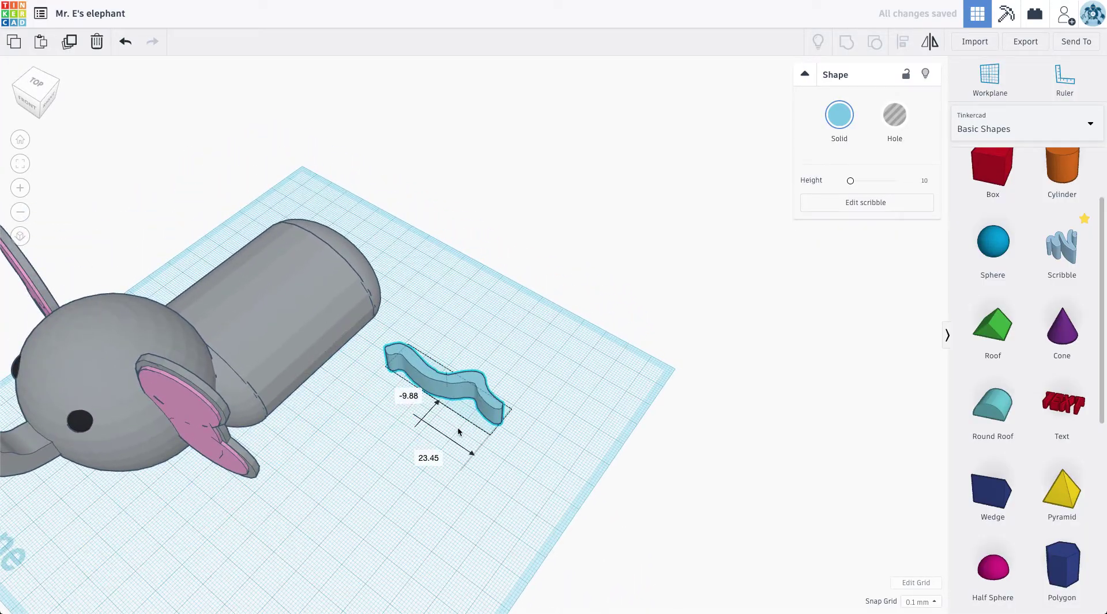
right_click_drag(419, 475, 489, 350)
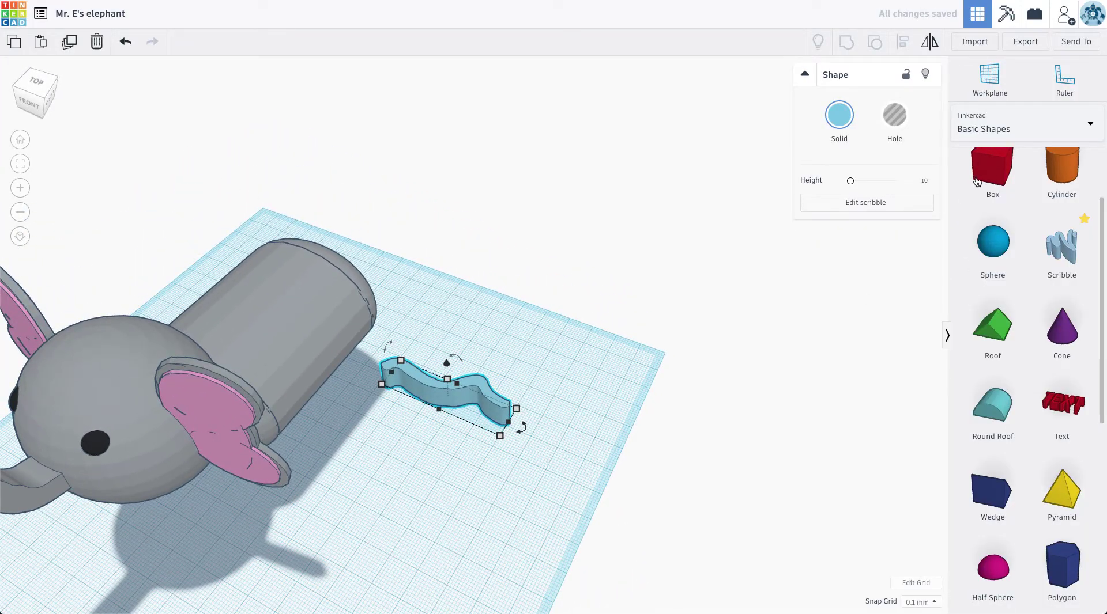
Draw a second Scribble shape as a tail tuft, narrow at one end and fanning into rounded hair tips.
mouse_move(1054, 242)
left_mouse_down()
mouse_move(572, 402)
mouse_move(543, 385)
left_mouse_up()
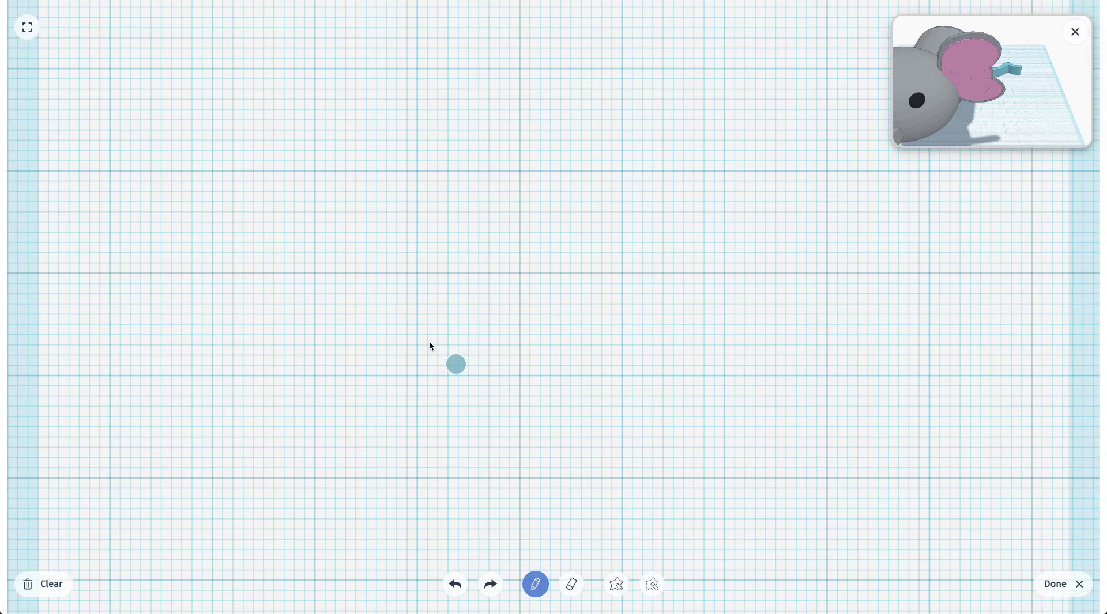
left_click_drag(395, 358, 347, 228)
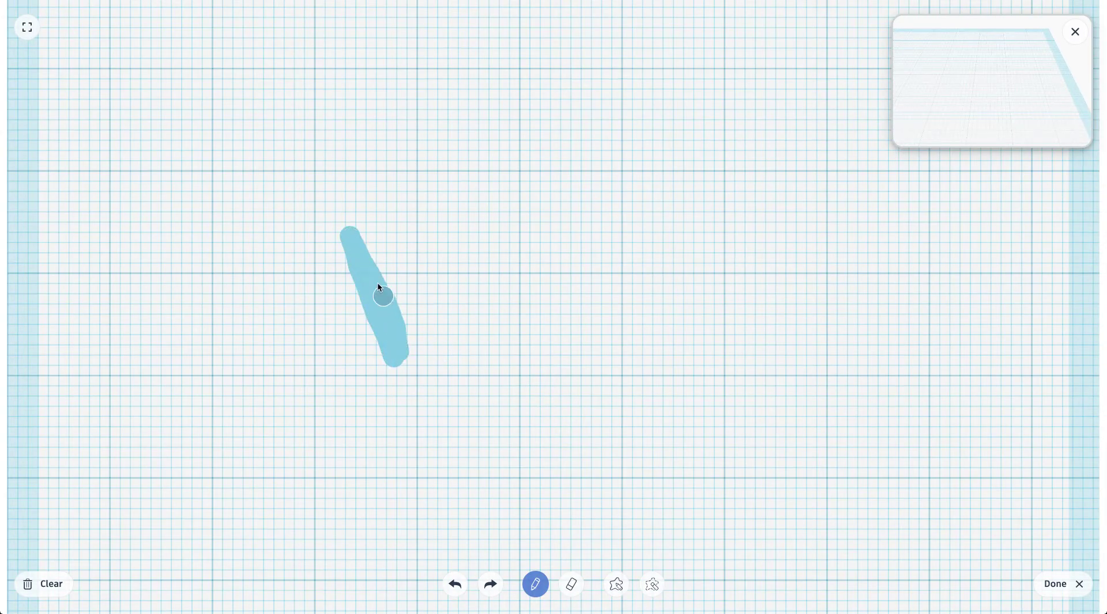
left_click_drag(412, 362, 418, 239)
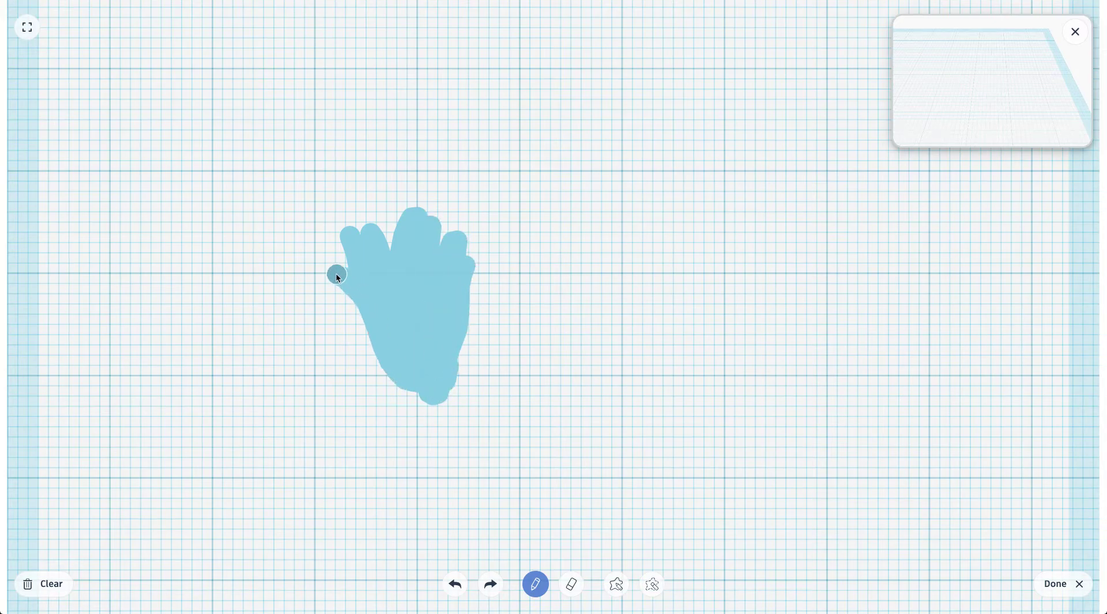
left_click_drag(413, 391, 416, 393)
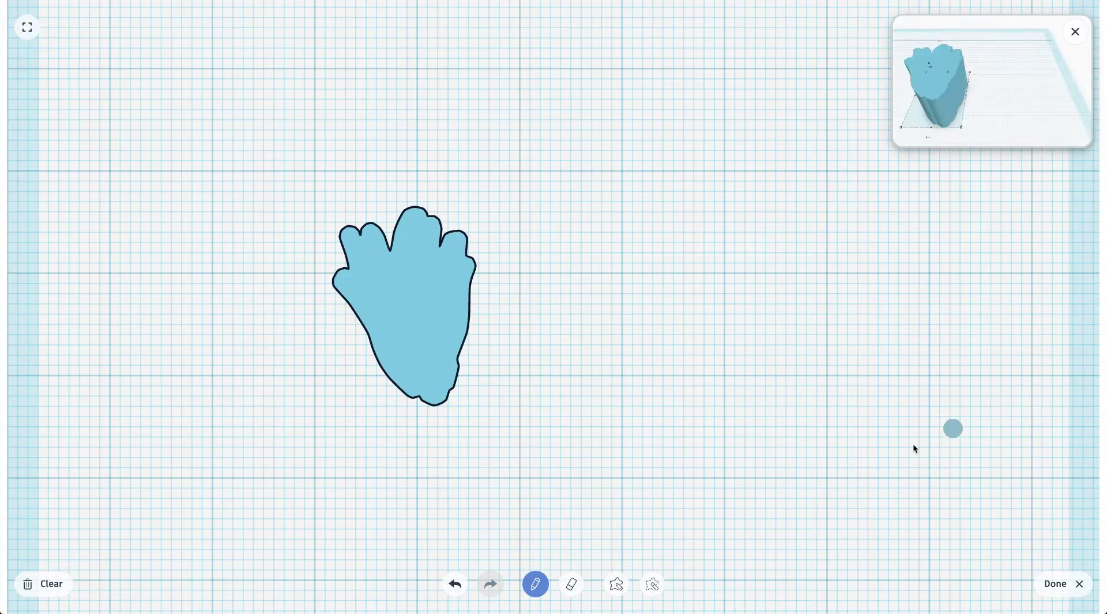
left_click(1060, 585)
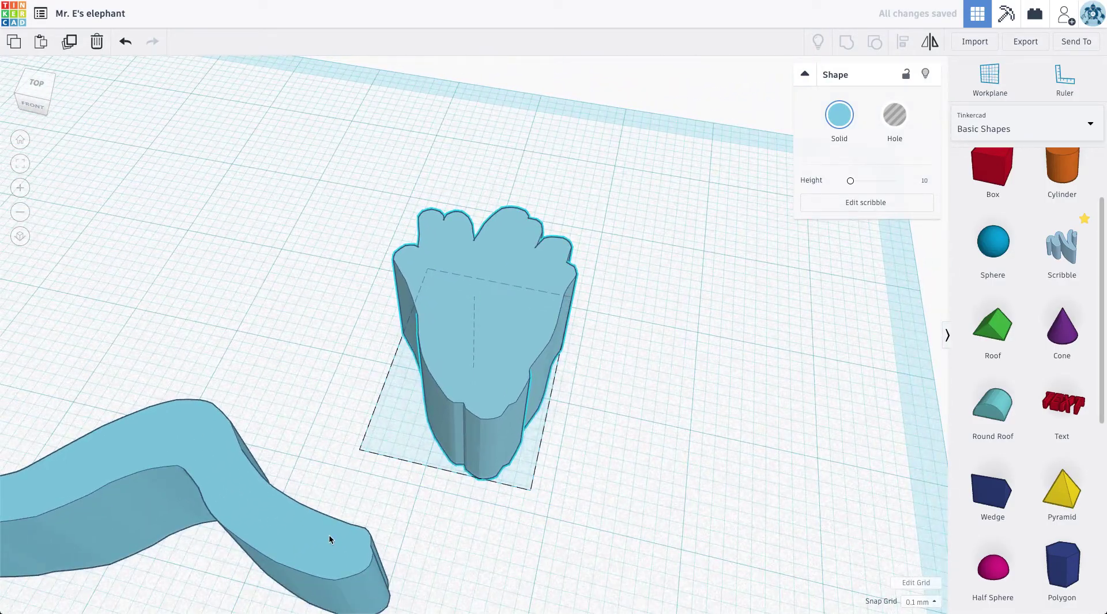
Move the wavy tail strip closer to the tuft and color it grey.
left_click_drag(329, 539, 405, 427)
left_click(840, 115)
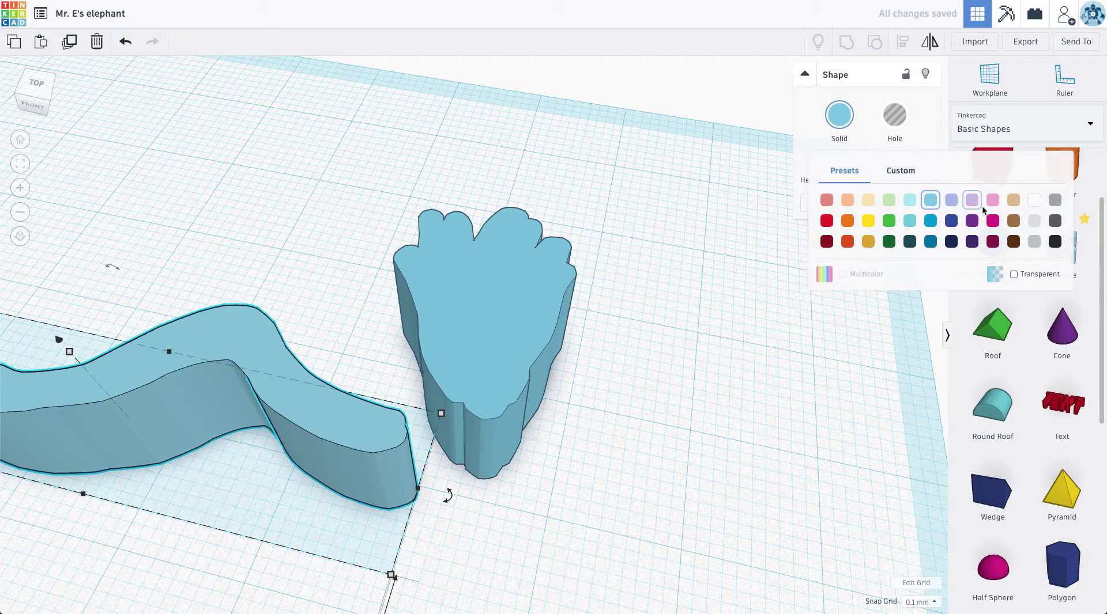
left_click(1055, 200)
Rotate the tail strip 90° so its wave runs vertically, and move its end to the tuft's narrow end.
left_click(572, 306)
right_click_drag(619, 357, 318, 373)
left_click(472, 178)
right_click_drag(362, 238, 408, 224)
scroll(409, 225, "down", 5)
left_click_drag(333, 180, 339, 247)
left_click_drag(353, 132, 268, 173)
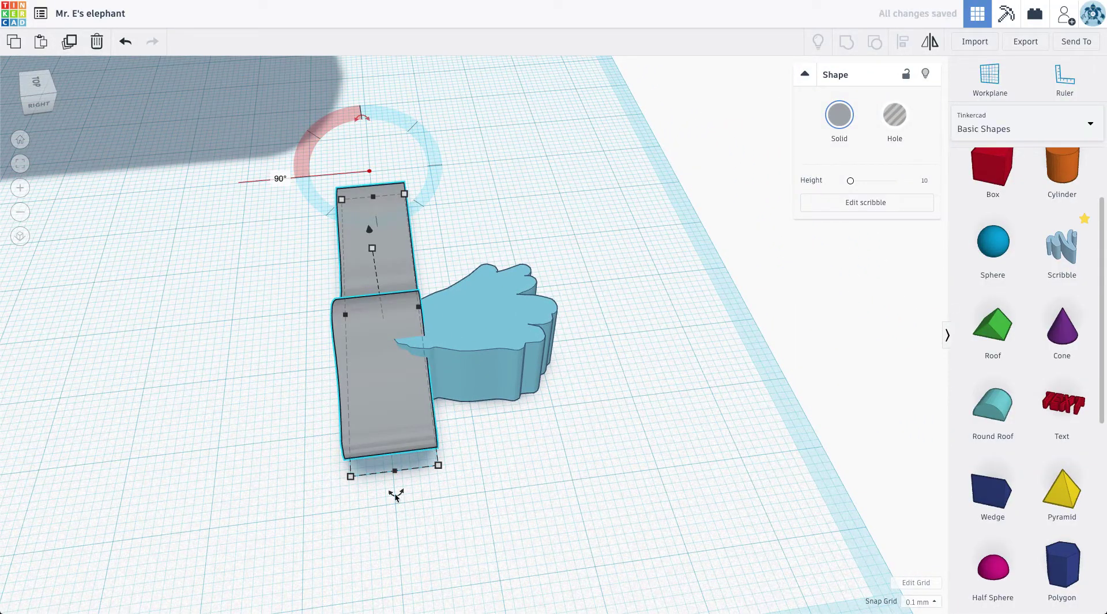
left_click_drag(392, 489, 617, 265)
left_click_drag(384, 278, 271, 355)
Make the tuft thinner and raise it 3.1 mm to the height of the tail strip's end.
left_click(480, 347)
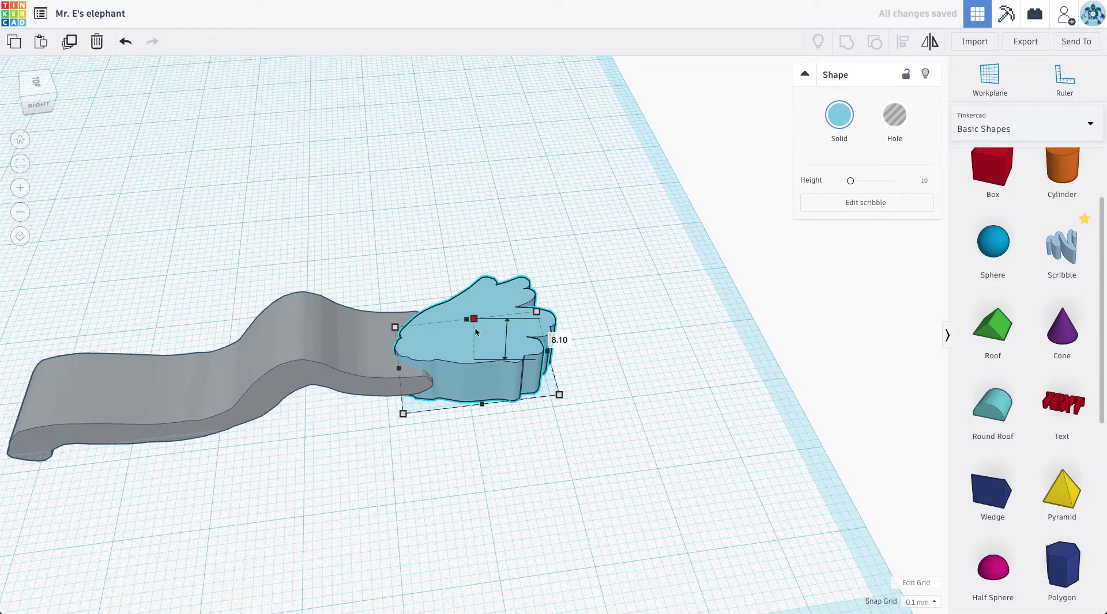
left_click_drag(474, 318, 455, 347)
right_click_drag(455, 345, 460, 324)
left_click_drag(455, 328, 458, 303)
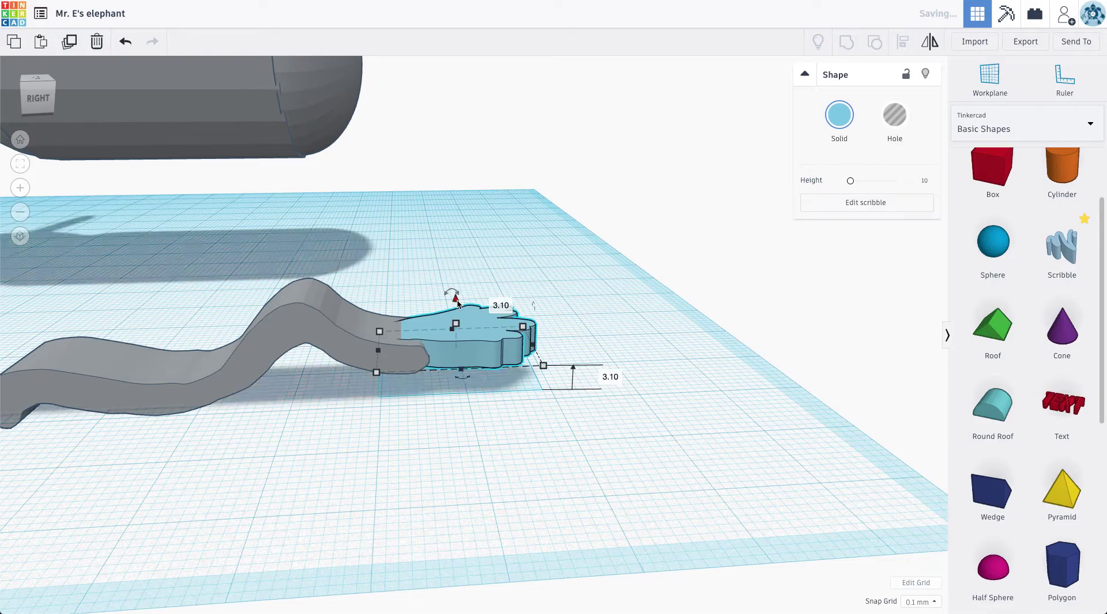
Color the tuft dark brown and move the tail strip slightly relative to it.
left_click(846, 119)
left_click(1012, 241)
right_click_drag(621, 308, 558, 442)
left_click_drag(285, 347, 266, 341)
left_click(495, 461)
right_click_drag(495, 462, 483, 553)
Shift the tail strip to center its end on the brown tuft and overlap it.
double_click(397, 362)
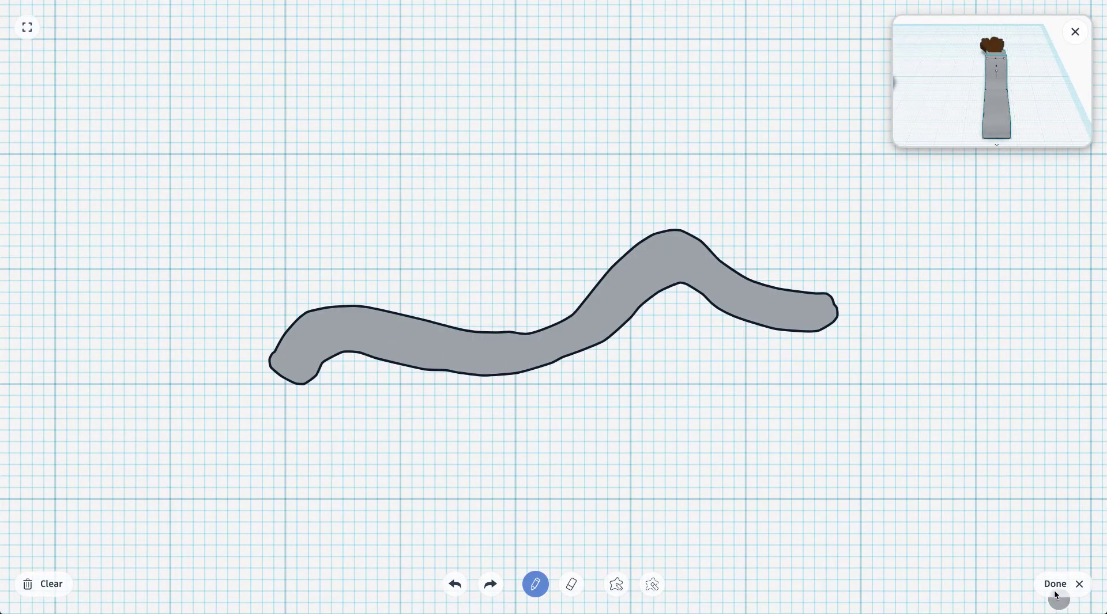
left_click(1055, 584)
right_click_drag(630, 374, 610, 472)
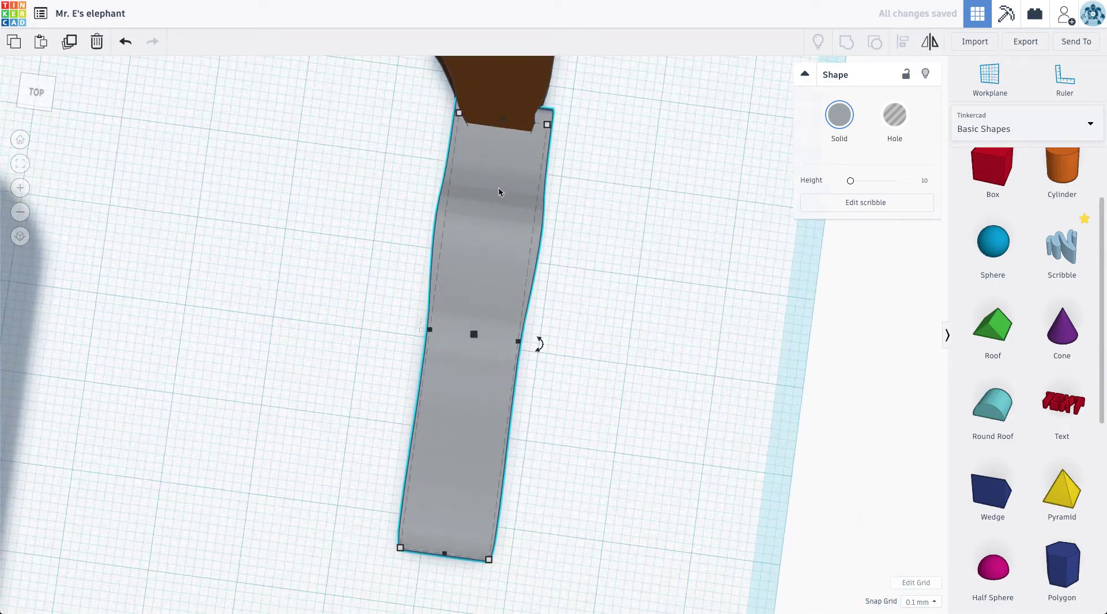
left_click_drag(495, 185, 489, 138)
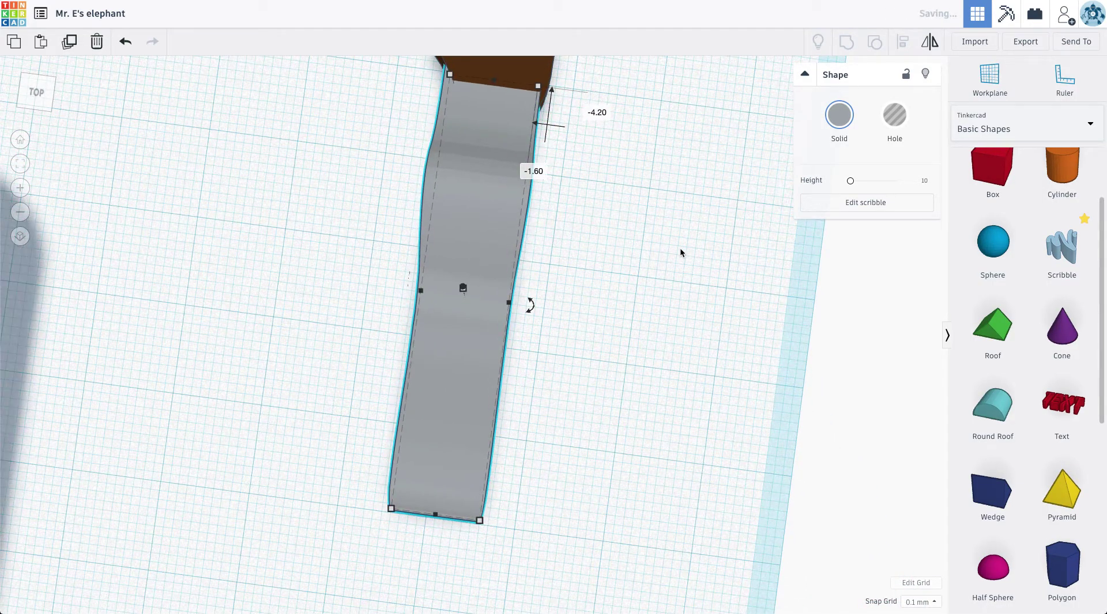
Group the tail strip with the tuft and keep their separate colors with the Multicolor option.
right_click_drag(679, 248, 686, 362)
left_click(686, 362, "shift")
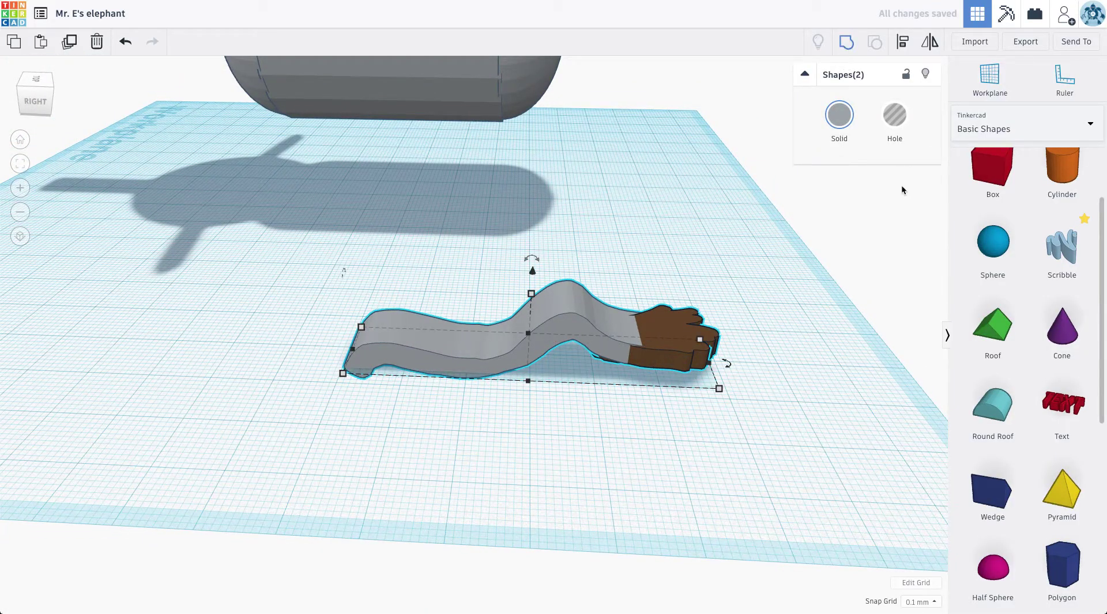
key("ctrl+g")
left_click(839, 114)
left_click(843, 274)
Move the tail behind the body and raise it to about 51.1 mm above the workplane.
scroll(674, 256, "down", 5)
left_click_drag(488, 305, 524, 192)
right_click_drag(537, 170, 332, 208)
mouse_move(621, 295)
left_mouse_down()
mouse_move(604, 275)
mouse_move(642, 290)
left_mouse_up()
left_click_drag(611, 238, 610, 221)
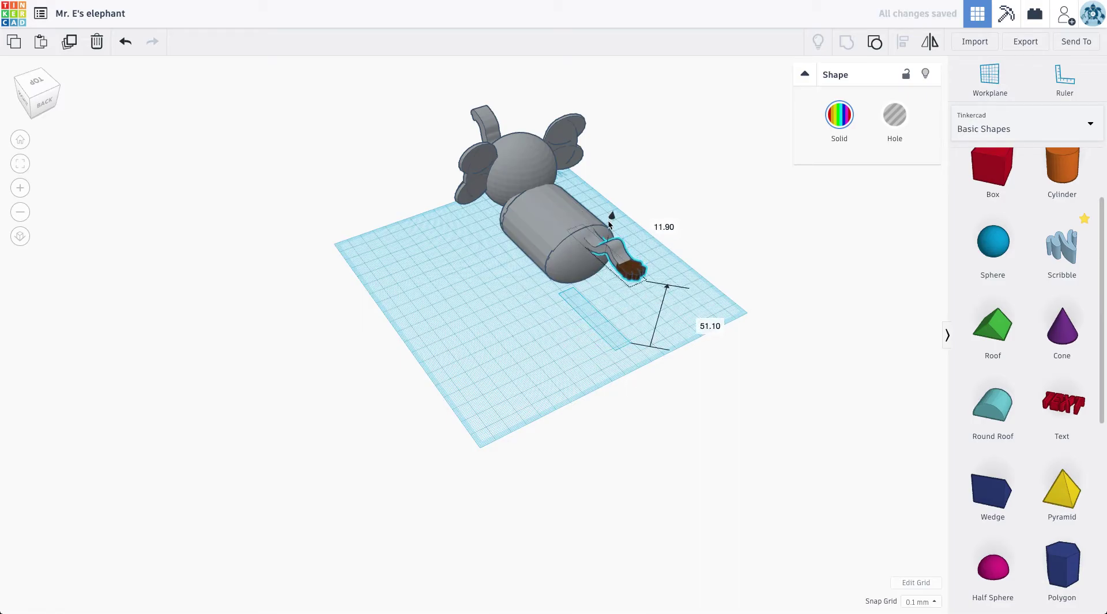
Tilt the tail downward, tuft end lowest, and move its upper end into the body's rounded rear.
right_click_drag(414, 365, 600, 333)
left_click_drag(474, 216, 497, 215)
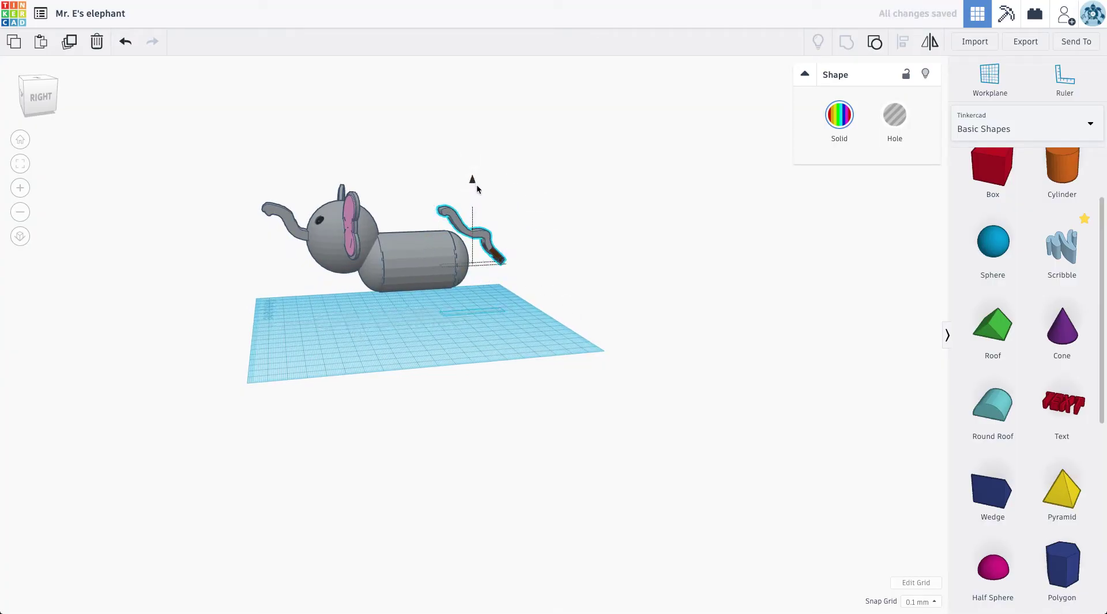
right_click_drag(484, 211, 336, 225)
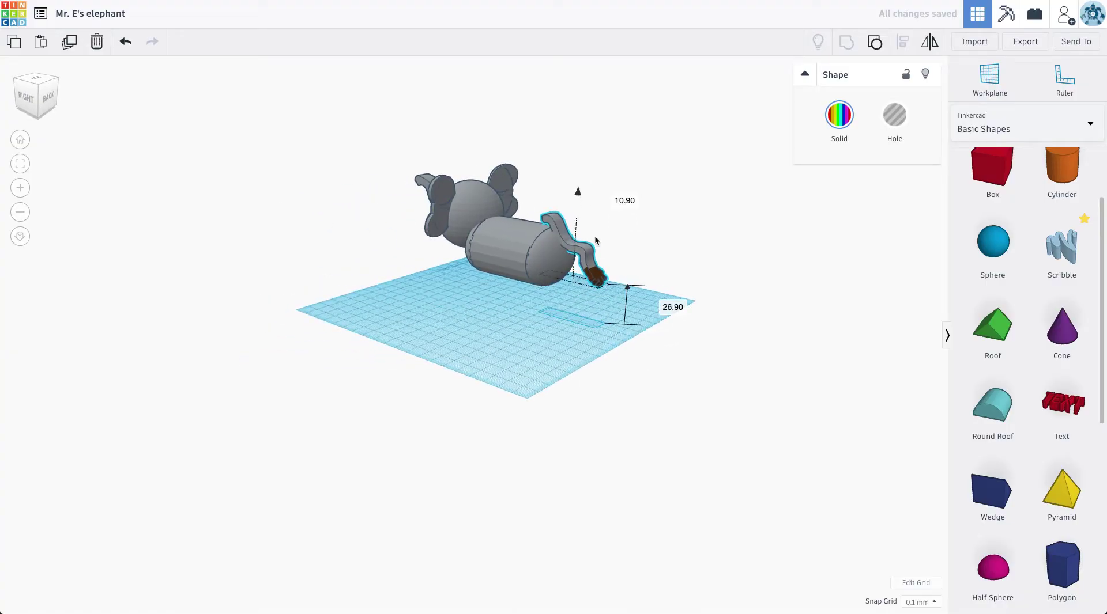
mouse_move(586, 242)
left_mouse_down()
mouse_move(587, 265)
mouse_move(578, 258)
left_mouse_up()
Add a box hole near the elephant's rear and raise it about 52.2 mm over the tail's upper end.
right_click_drag(558, 331, 626, 342)
middle_click_drag(544, 209, 570, 314)
scroll(570, 309, "up", 5)
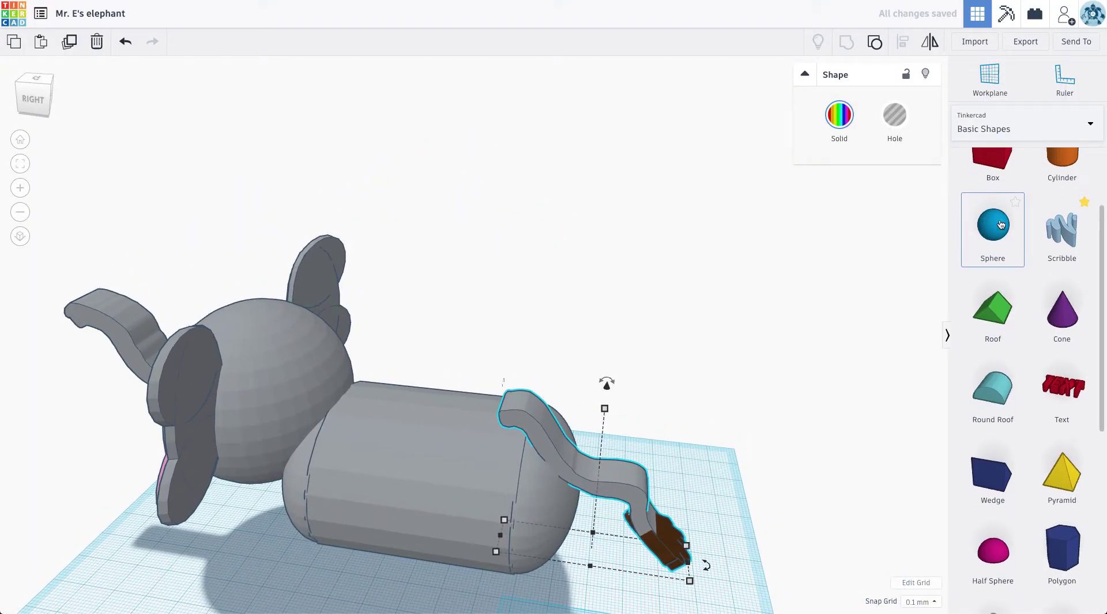
scroll(1002, 221, "up", 3)
left_click_drag(992, 184, 575, 585)
left_click_drag(575, 531, 570, 241)
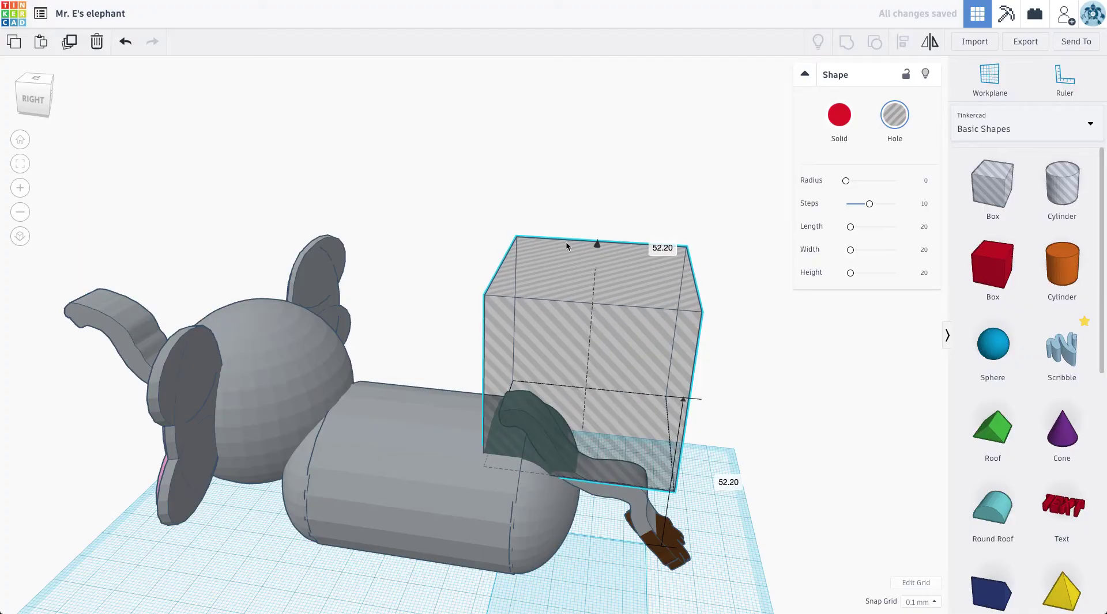
Group the box hole with the tail to cut off its upper end, and raise the trimmed tail at the body's rear.
left_click(643, 517, "shift")
left_click(846, 51)
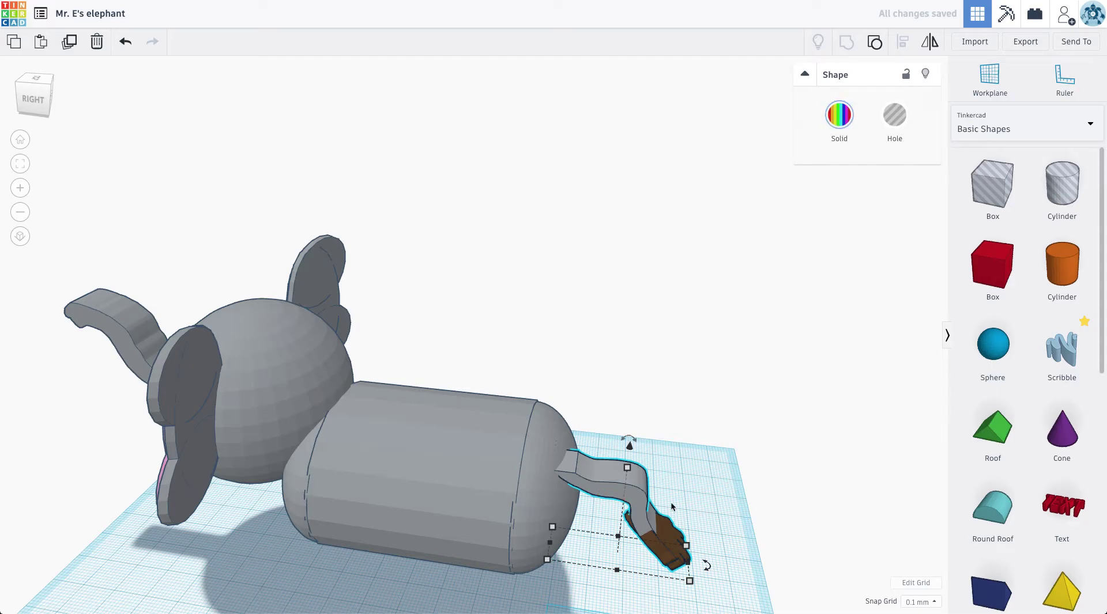
left_click_drag(633, 492, 612, 478)
left_click_drag(607, 433, 604, 413)
Nudge the tail forward until its cut end sinks into the body's rounded rear.
key("Left")
key("Left")
key("Left")
key("Left")
key("Left")
key("Left")
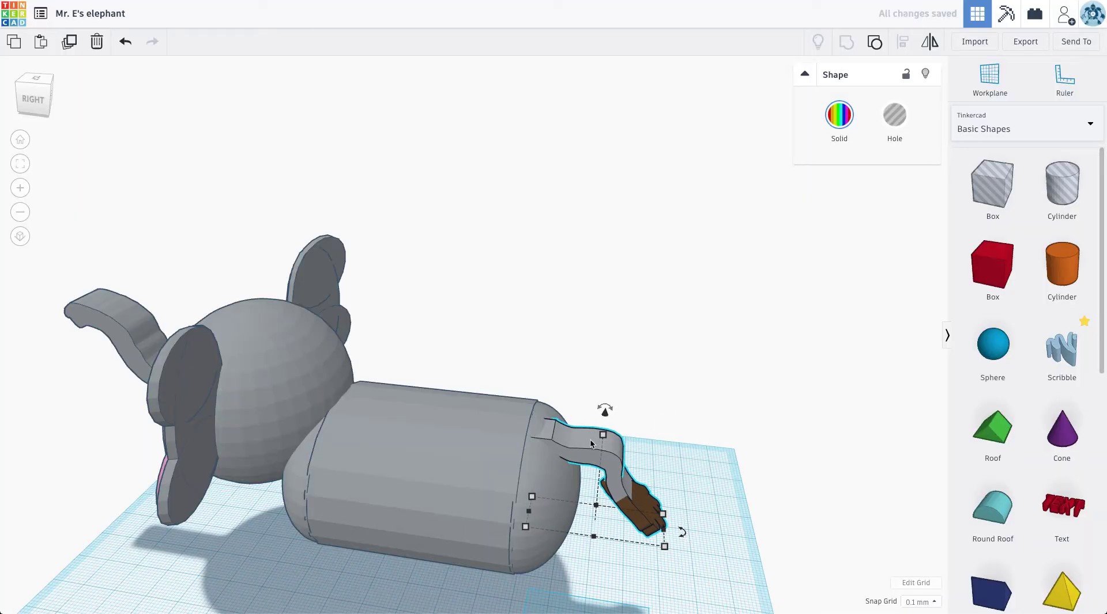
key("Left")
key("Left")
key("Left")
key("Left")
key("Left")
key("Left")
key("Left")
key("Left")
key("Left")
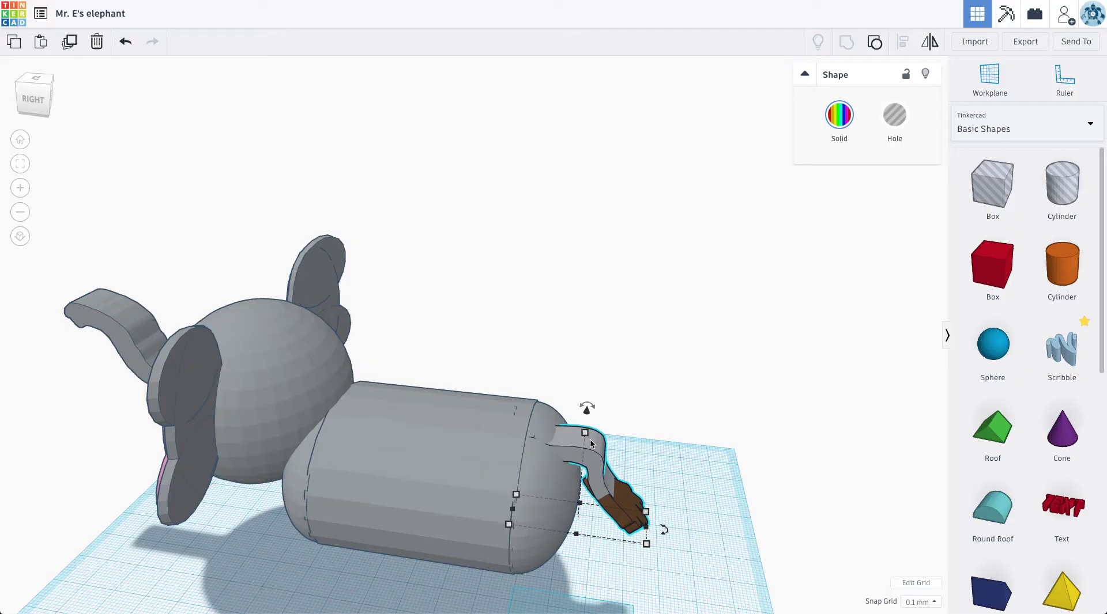
Group the head, body and tail into one shape that keeps their separate colors.
scroll(612, 461, "down", 5)
right_click_drag(615, 462, 669, 372)
left_click(434, 516)
right_click_drag(434, 516, 531, 460)
left_click(531, 459)
left_click_drag(518, 466, 525, 466)
left_click(371, 513)
right_click_drag(371, 514, 641, 498)
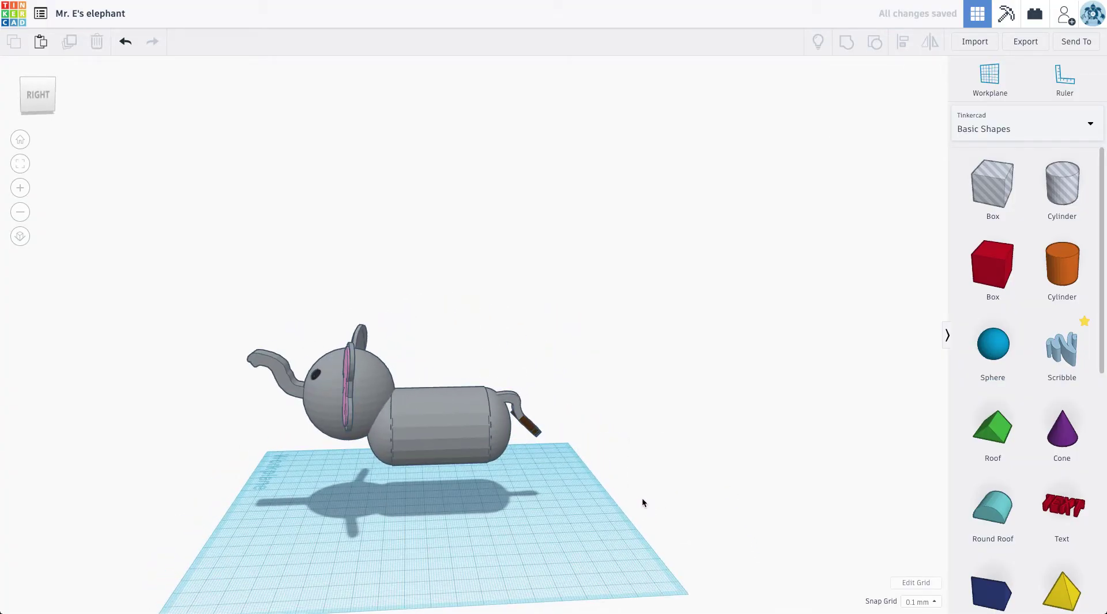
right_click_drag(485, 491, 538, 486)
left_click_drag(576, 497, 260, 318)
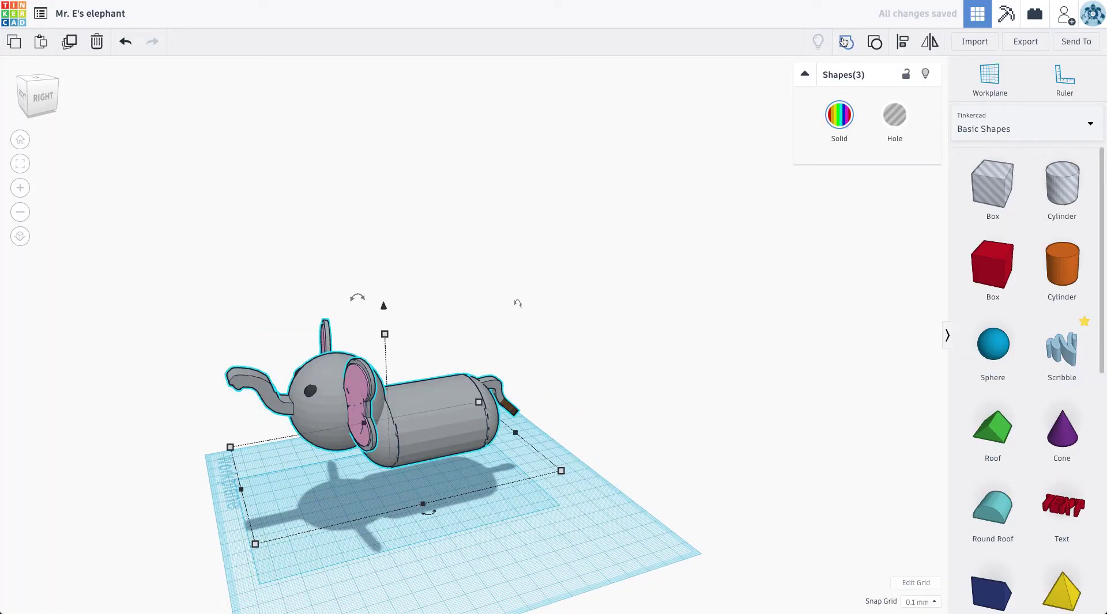
key("ctrl+g")
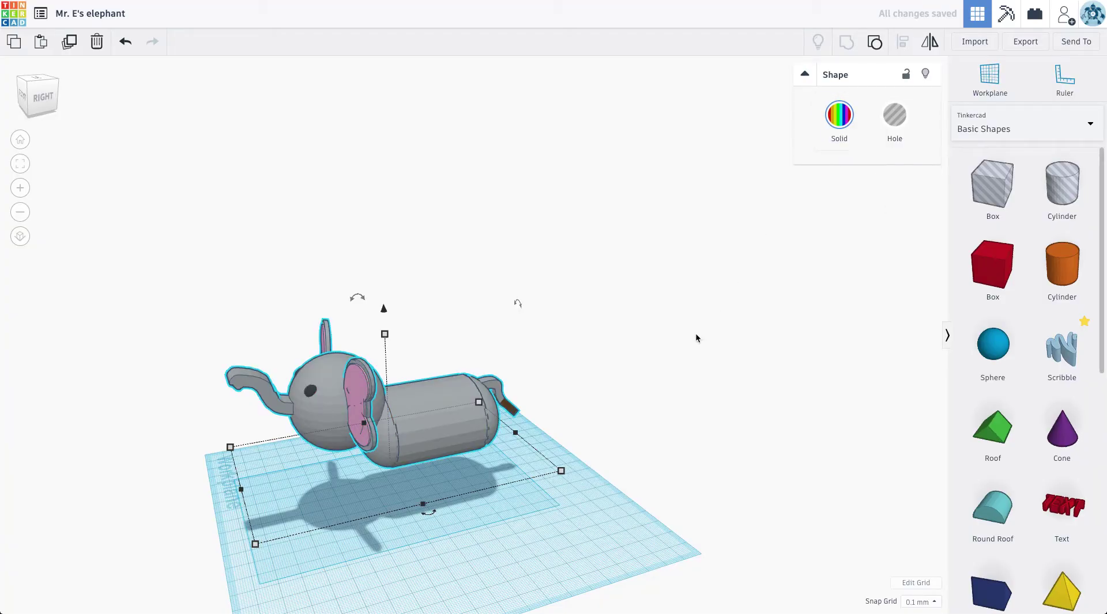
Add a cylinder beside the elephant for a leg, make it taller and squeeze its base into an oval.
middle_click_drag(663, 410, 683, 408)
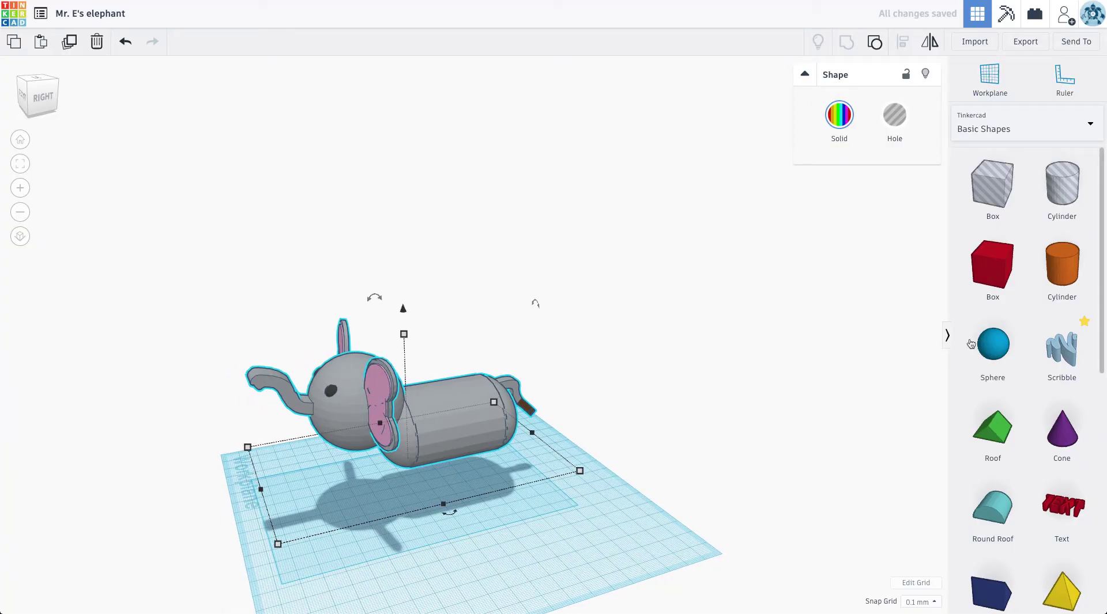
left_click_drag(1053, 280, 358, 533)
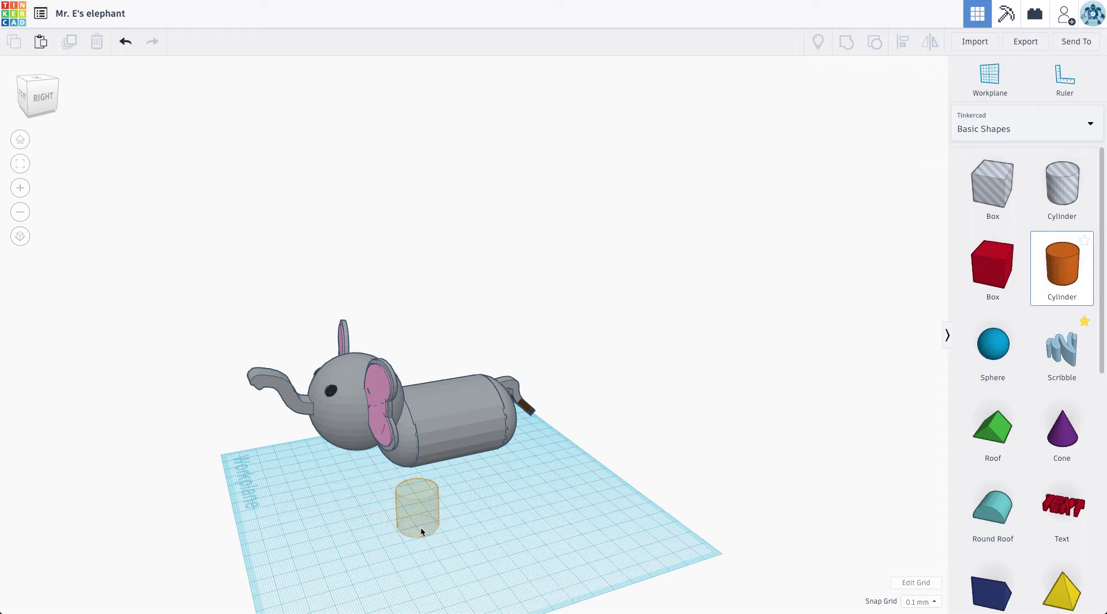
left_click_drag(493, 541, 495, 540)
right_click_drag(495, 540, 523, 514)
left_click_drag(520, 496, 520, 479)
left_click_drag(504, 549, 526, 548)
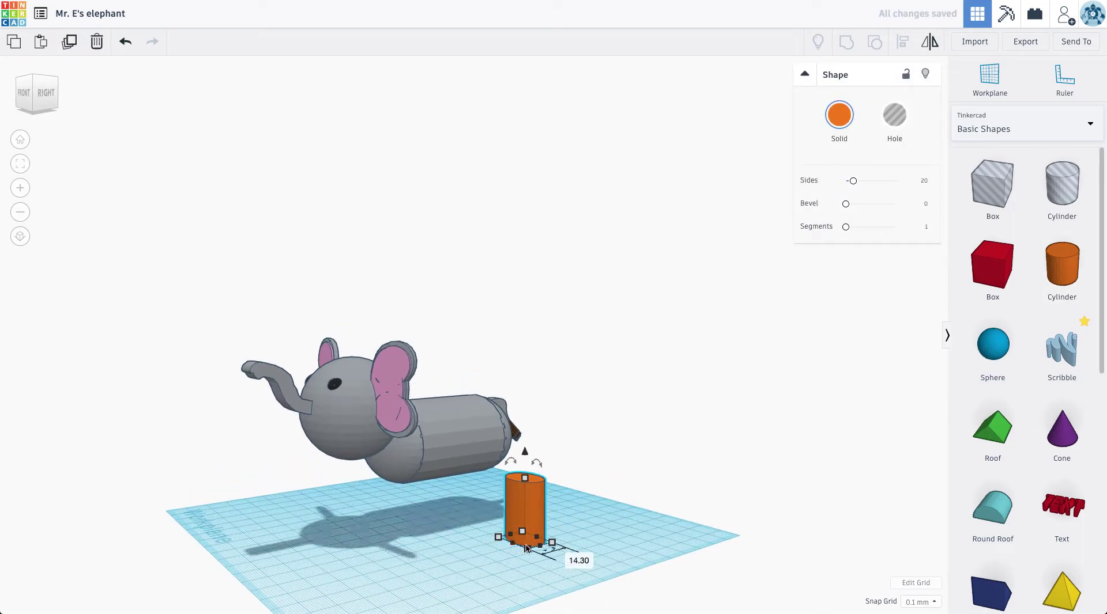
left_click_drag(527, 553, 530, 553)
left_click_drag(985, 528, 493, 551)
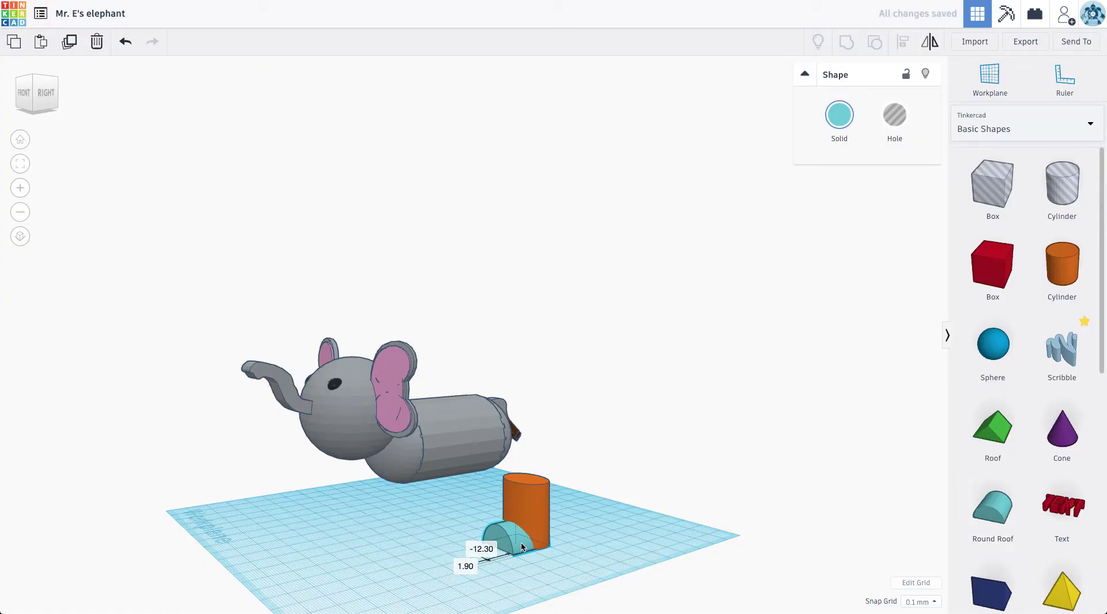
left_click_drag(521, 547, 513, 552)
right_click_drag(499, 562, 504, 535)
key("Delete")
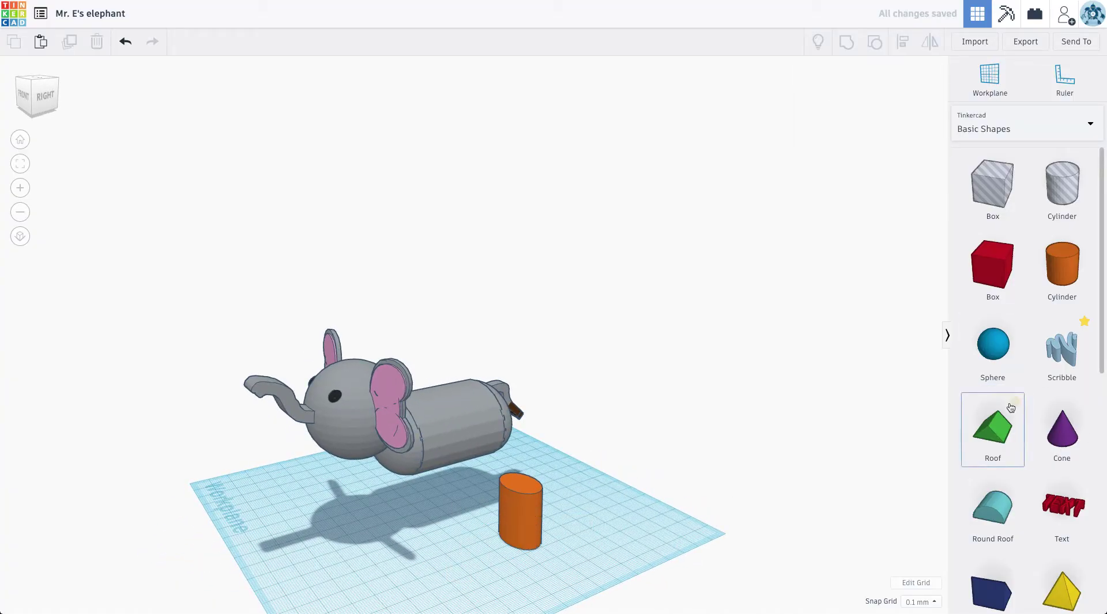
Add a half sphere at the front base of the leg cylinder to form the foot.
scroll(1008, 462, "down", 4)
scroll(1009, 496, "down", 1)
left_click_drag(993, 438, 506, 562)
mouse_move(596, 550)
right_mouse_down()
mouse_move(644, 524)
mouse_move(652, 534)
mouse_move(579, 506)
mouse_move(603, 537)
right_mouse_up()
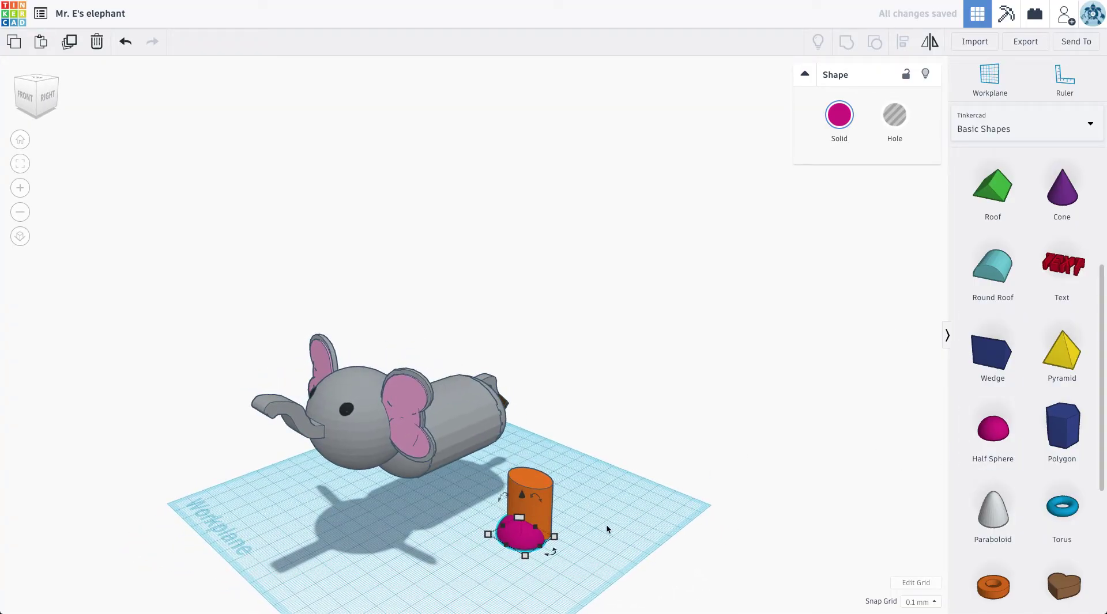
Group the half-sphere foot with the leg cylinder and color the group light grey.
left_click(511, 489, "shift")
left_click(846, 42)
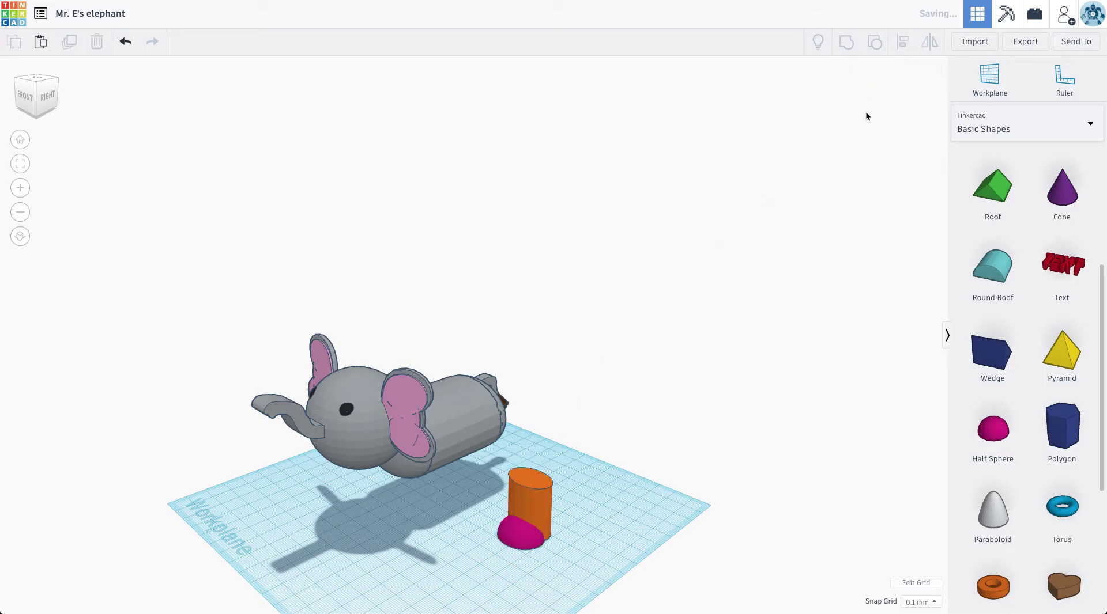
left_click(836, 121)
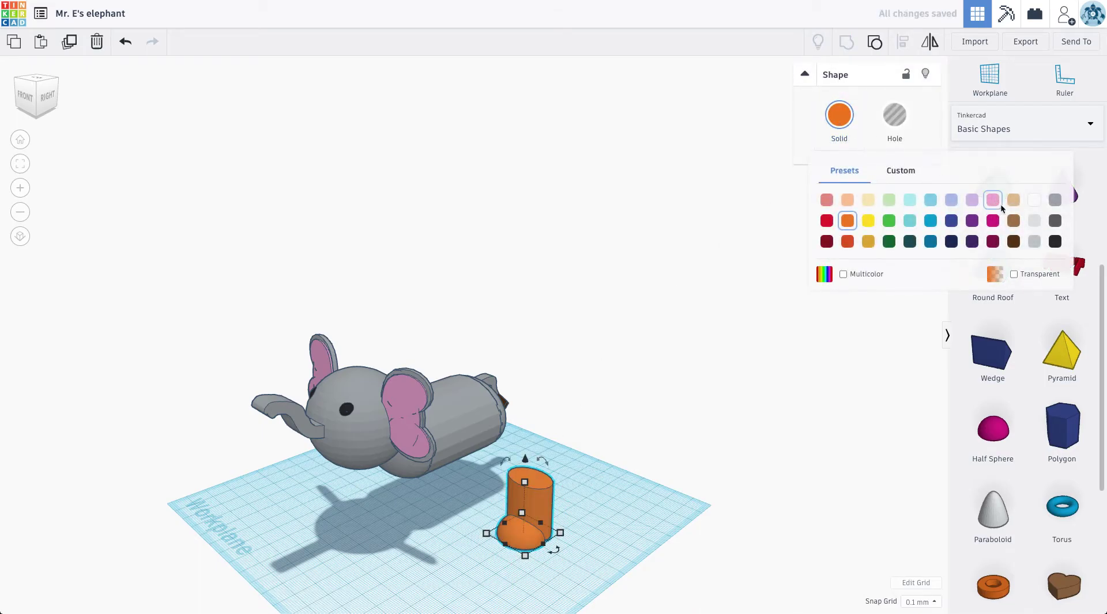
left_click(1055, 200)
Move the grey leg beneath the front of the elephant's body and adjust its size there.
left_click_drag(532, 509, 421, 485)
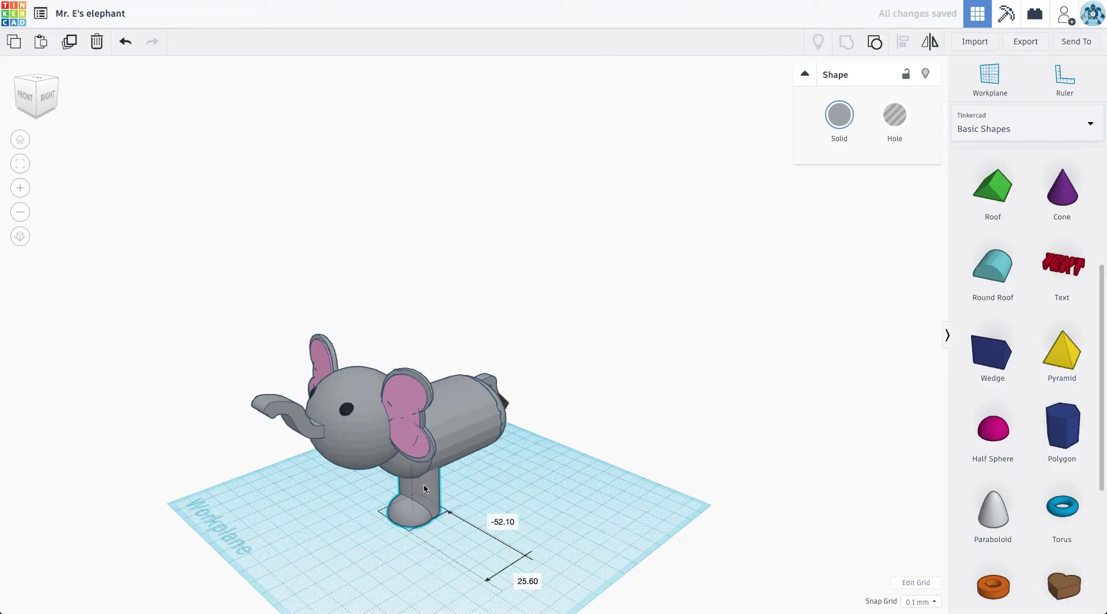
left_click_drag(447, 534, 455, 533)
left_click_drag(436, 486, 451, 495)
right_click_drag(493, 484, 471, 462)
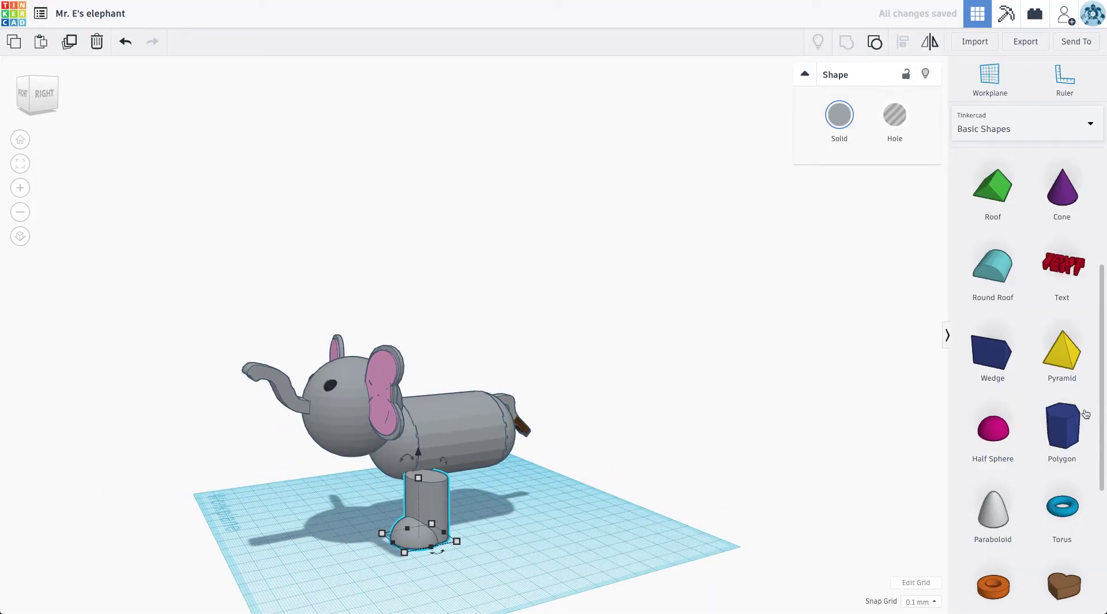
Add another half sphere, turned on its side, and raise it onto the upper end of the leg as the shoulder.
scroll(1026, 437, "down", 2)
left_click_drag(992, 349, 439, 565)
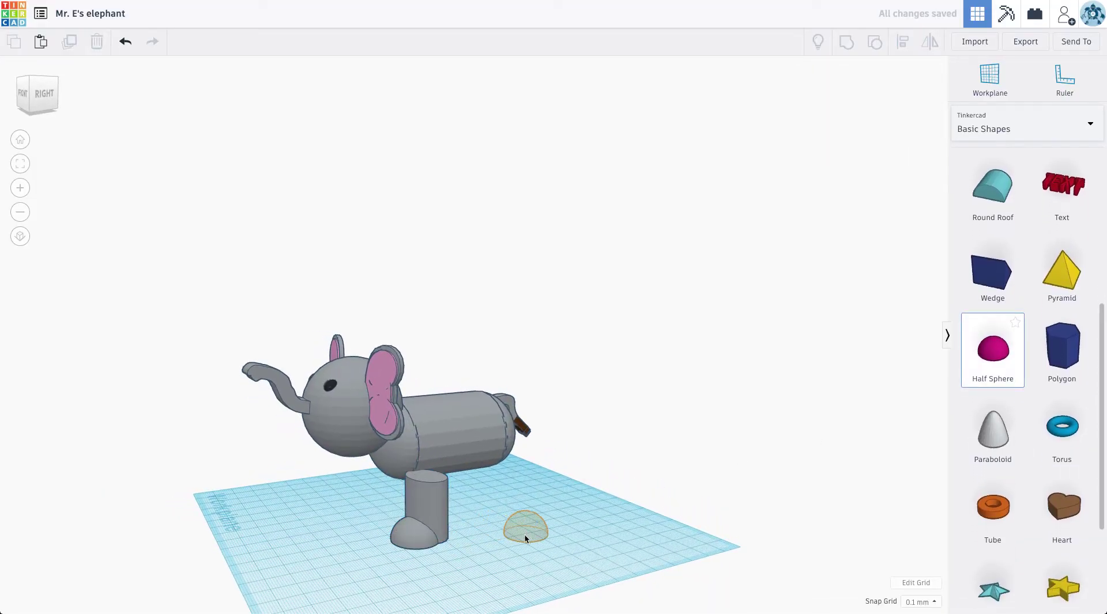
left_click_drag(524, 535, 524, 535)
right_click_drag(600, 541, 556, 521)
left_click_drag(541, 503, 424, 513)
left_click(427, 574)
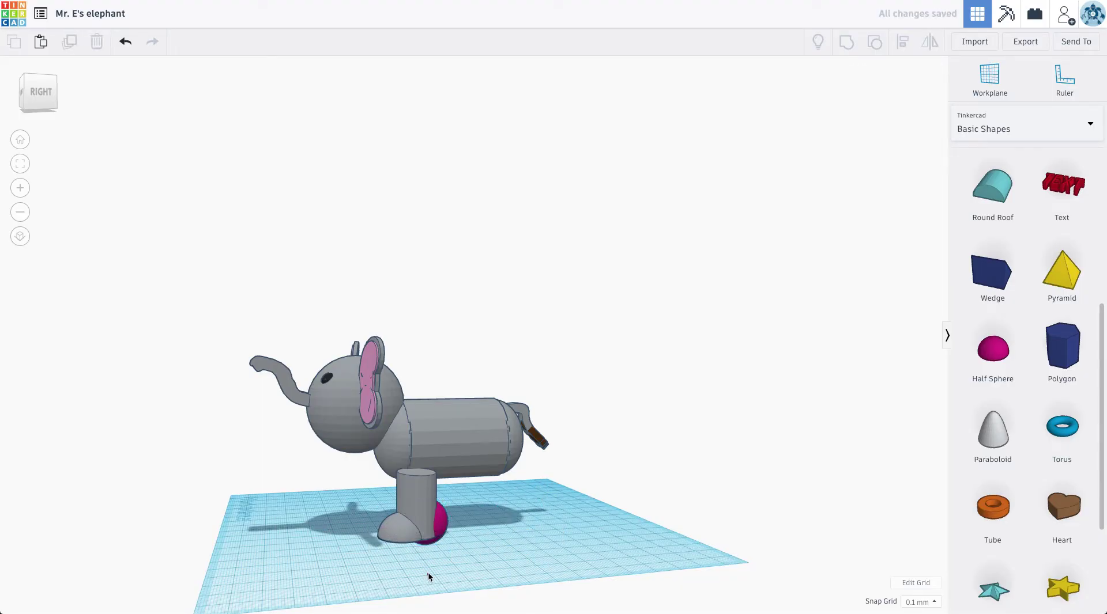
left_click(441, 521)
left_click_drag(428, 576, 430, 521)
left_click_drag(422, 457, 416, 463)
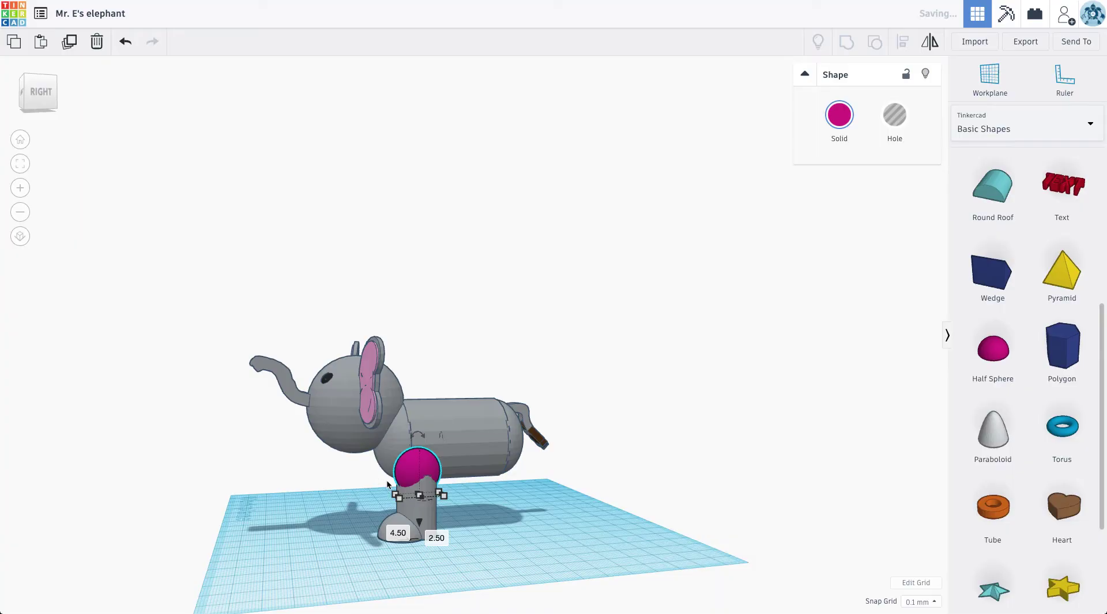
Widen the shoulder half sphere slightly and narrow the leg to match its width.
right_click_drag(387, 480, 483, 502)
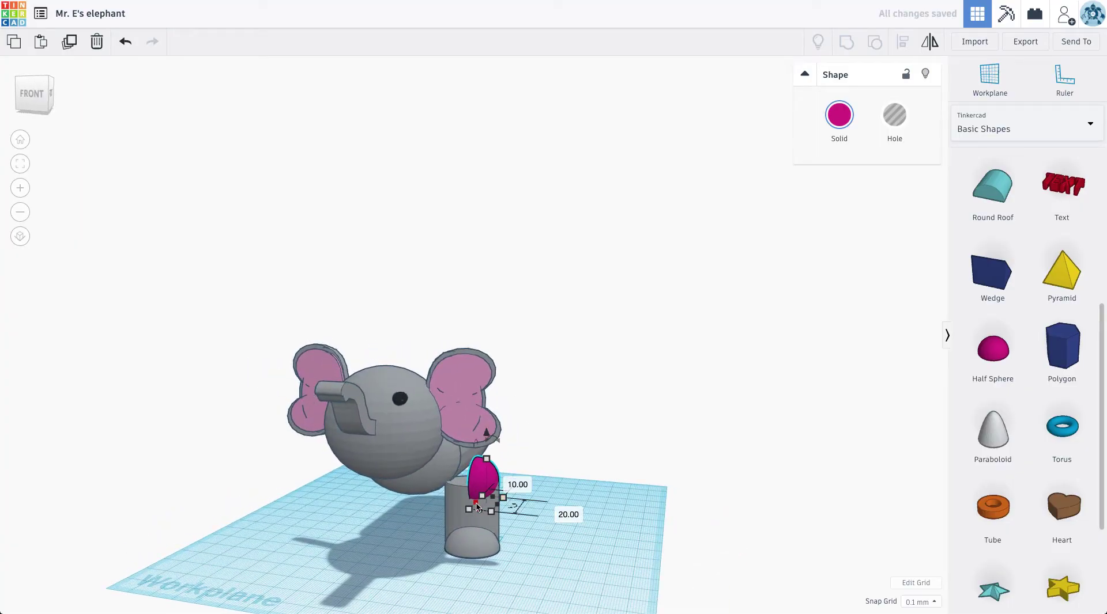
left_click_drag(477, 507, 470, 507)
left_click(461, 535)
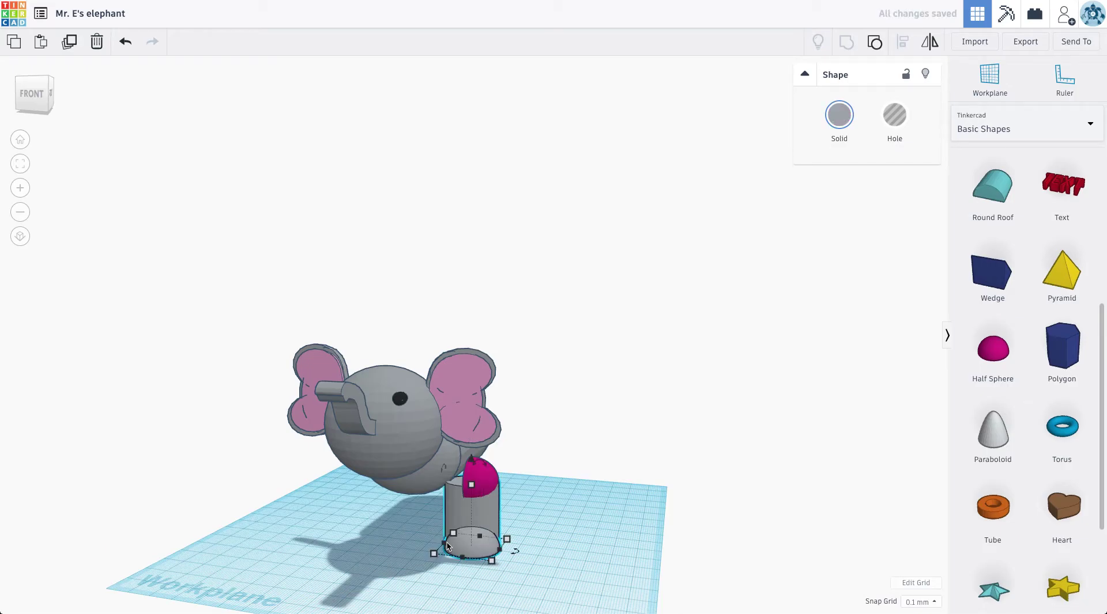
left_click_drag(444, 544, 478, 545)
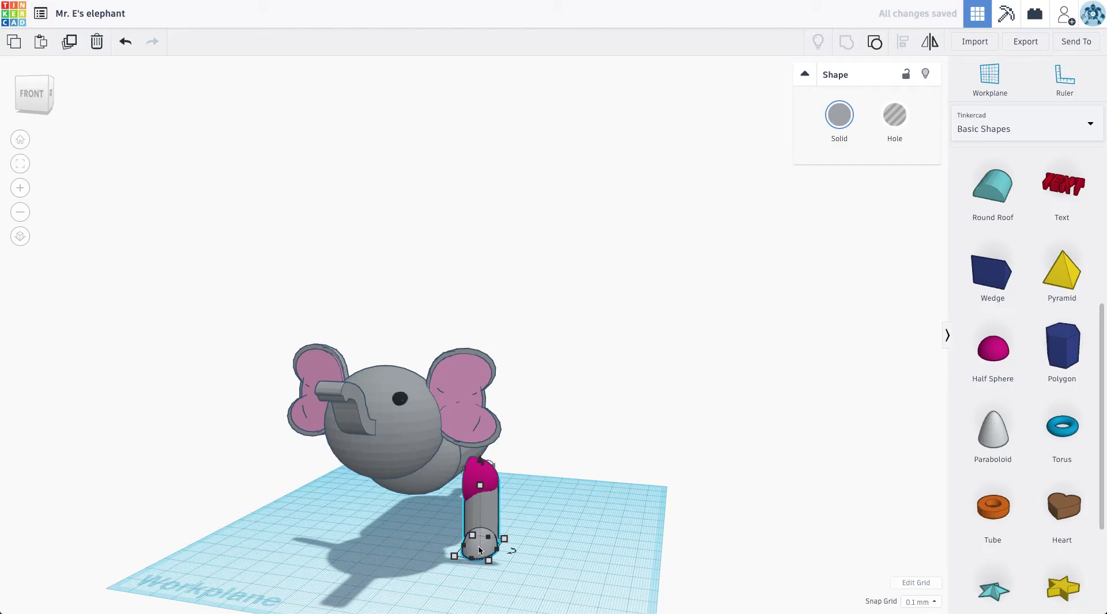
right_click_drag(581, 490, 436, 485)
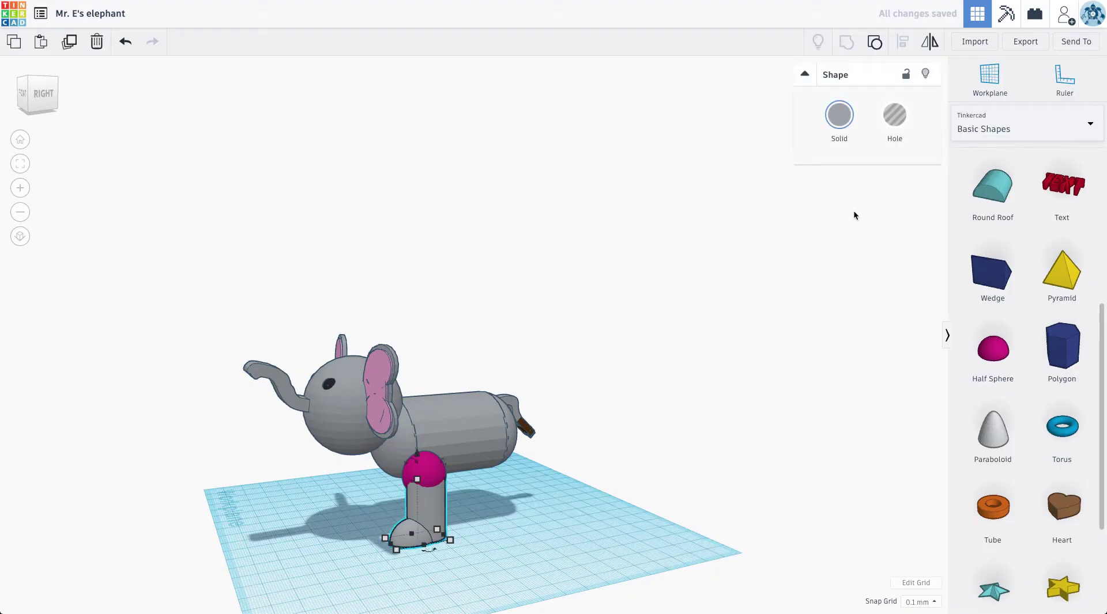
Ungroup the leg and resize the foot's half sphere so it protrudes less from the cylinder.
left_click(882, 41)
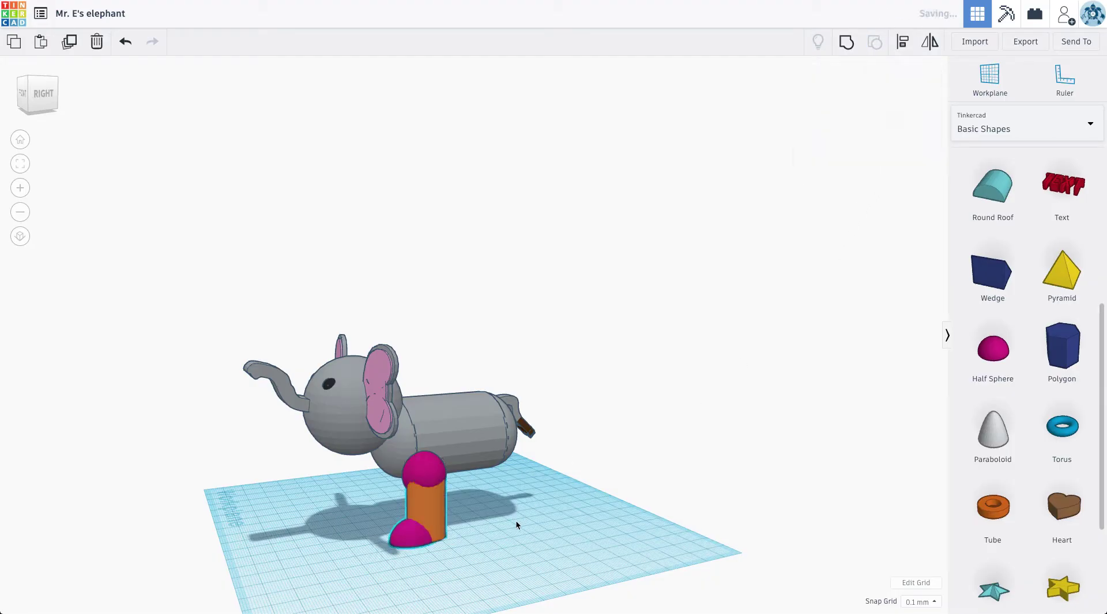
left_click(401, 545)
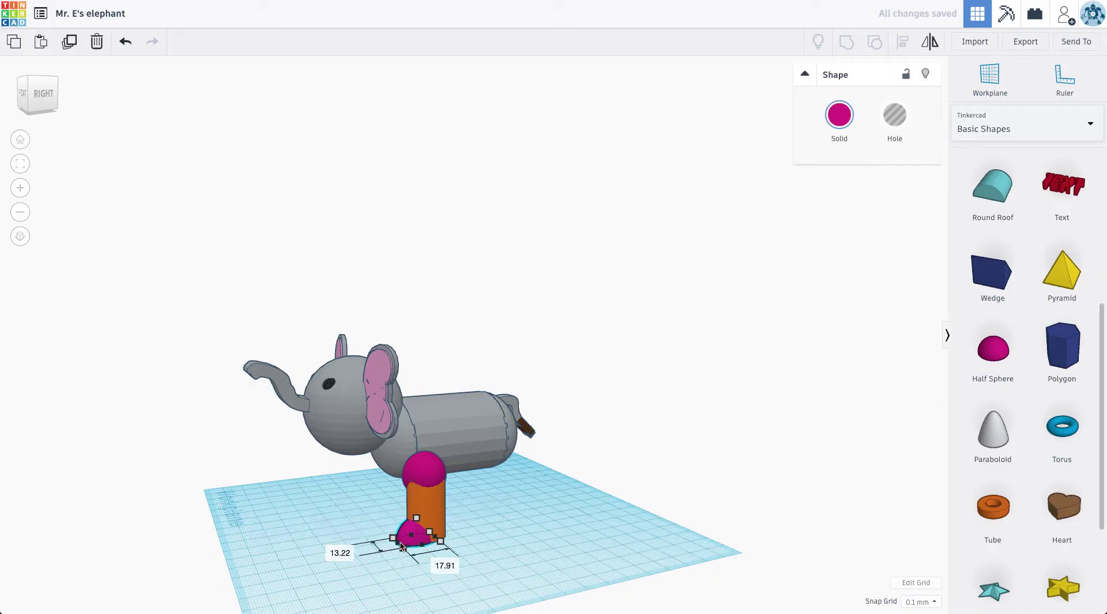
left_click_drag(402, 545, 415, 556)
right_click_drag(541, 583, 554, 552)
mouse_move(517, 545)
left_mouse_down()
mouse_move(512, 558)
mouse_move(501, 543)
left_mouse_up()
right_click_drag(554, 535, 443, 543)
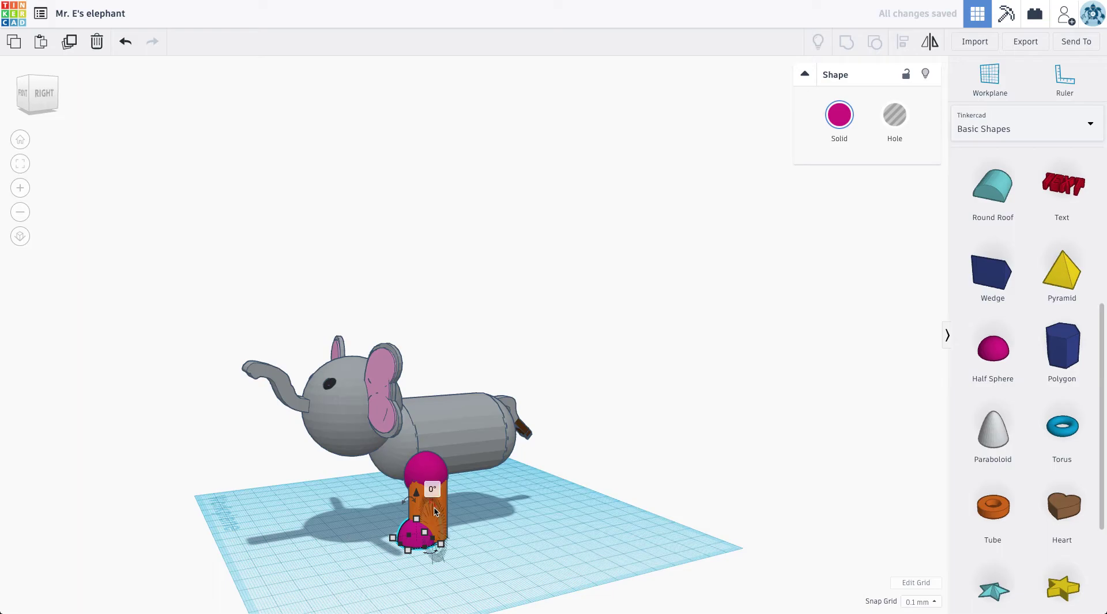
Group the foot, leg cylinder and shoulder half sphere, and color the group light grey.
left_click(429, 487, "shift")
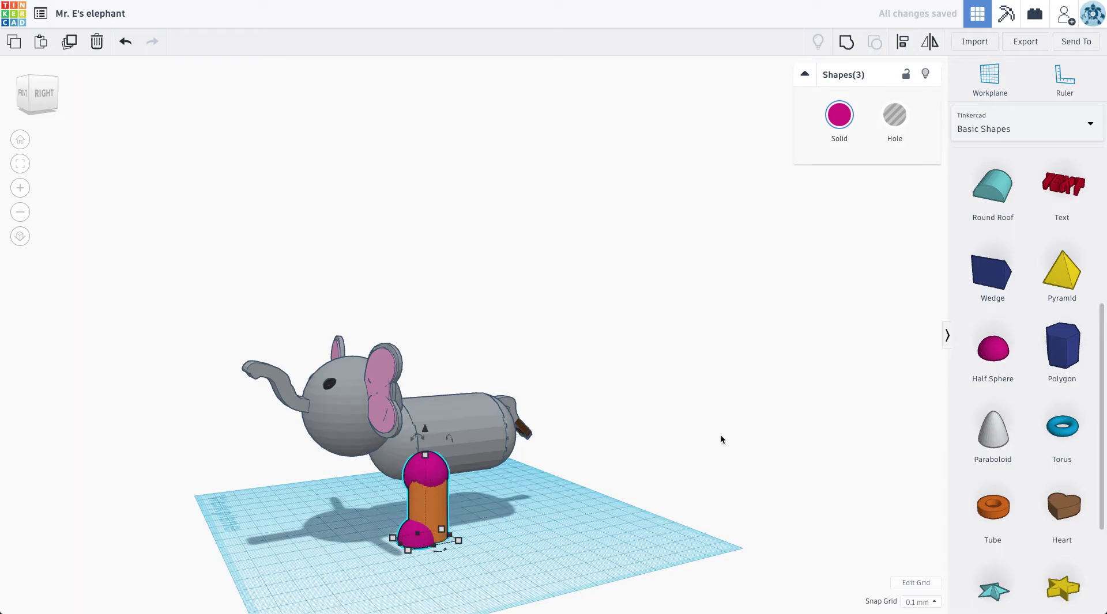
left_click(846, 41)
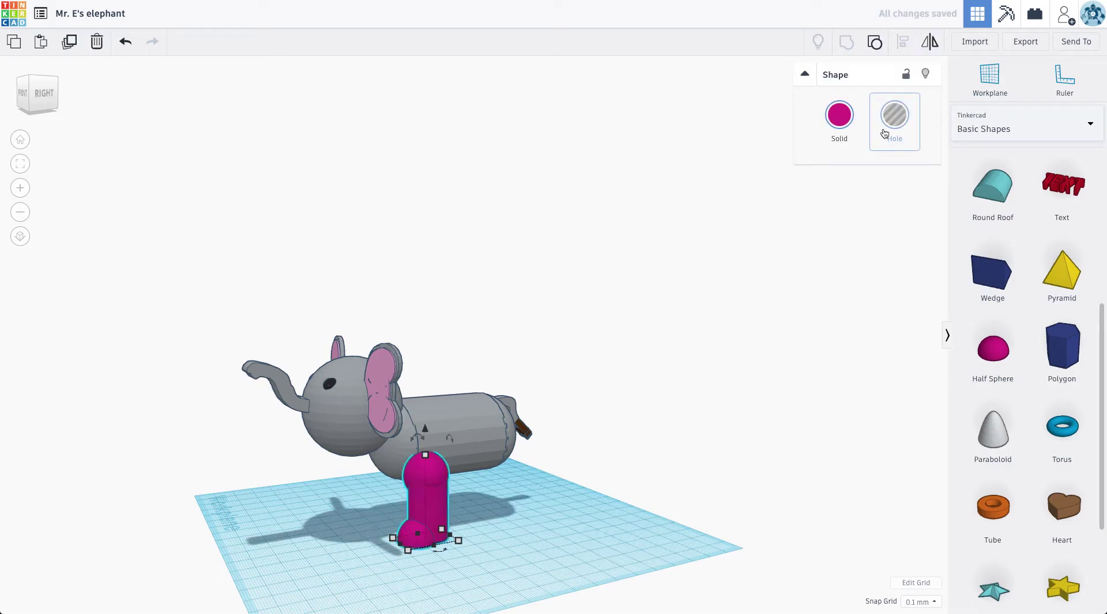
left_click(860, 110)
left_click(1050, 201)
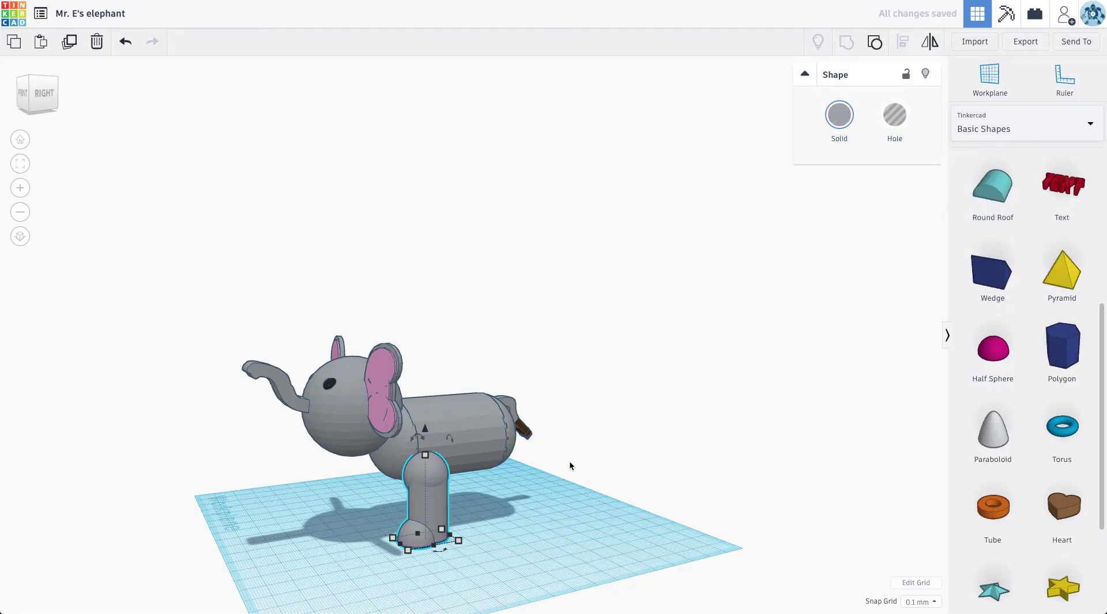
Fit the leg against the side of the body's front and lower the elephant slightly onto it.
right_click_drag(569, 461, 547, 479)
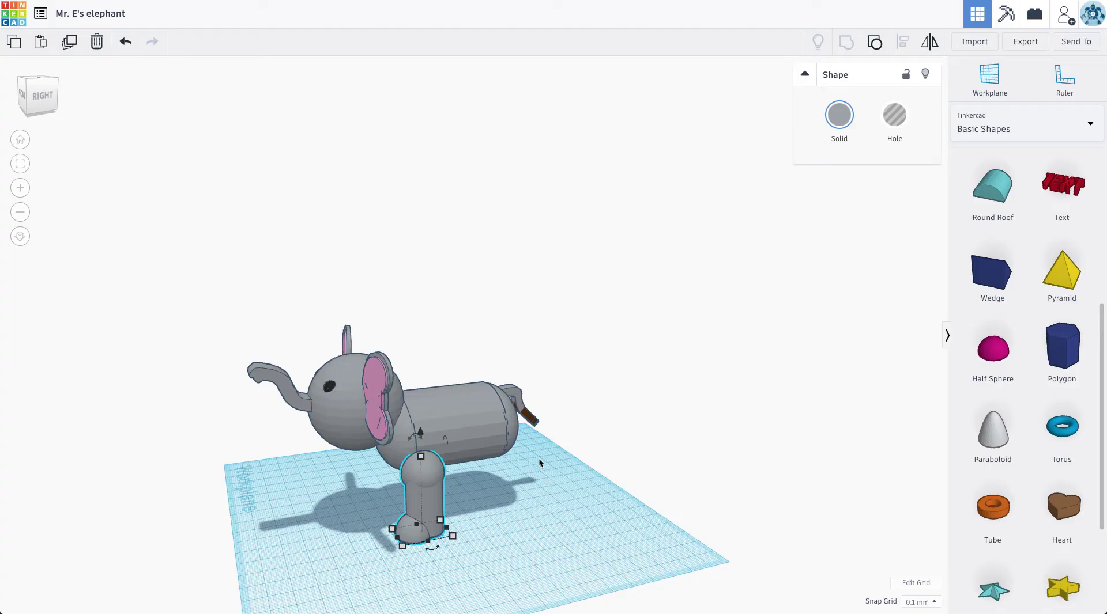
right_click_drag(539, 466, 422, 483)
left_click_drag(421, 483, 425, 473)
right_click_drag(490, 497, 417, 486)
left_click(498, 440)
right_click_drag(497, 439, 468, 433)
left_click_drag(406, 311, 406, 318)
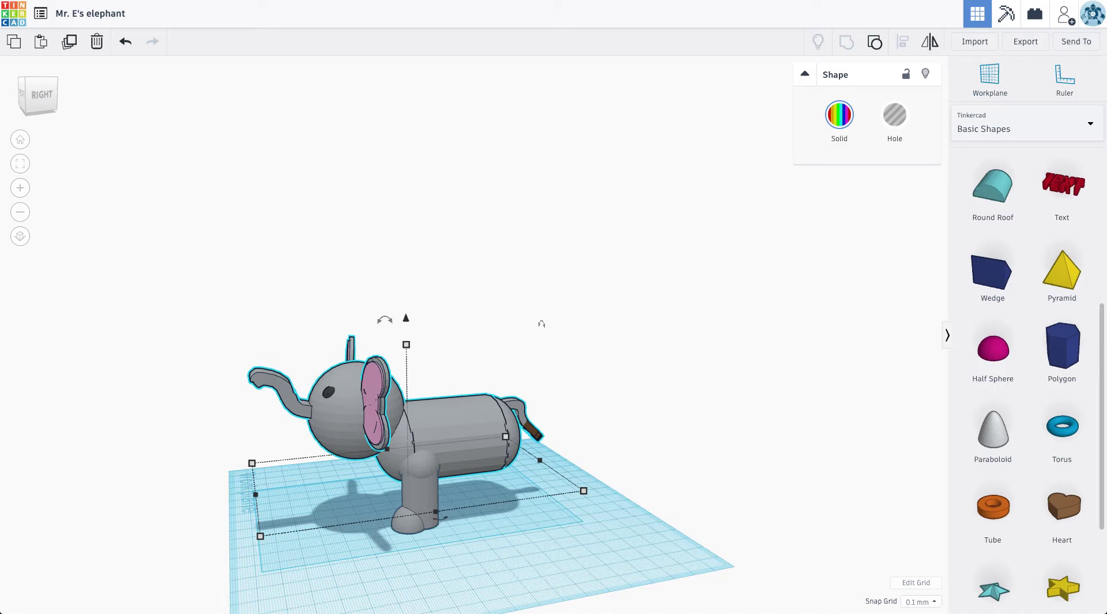
Duplicate the front leg and move the copy back beneath the rear of the body on the same side.
right_click_drag(271, 465, 568, 456)
left_click(466, 513)
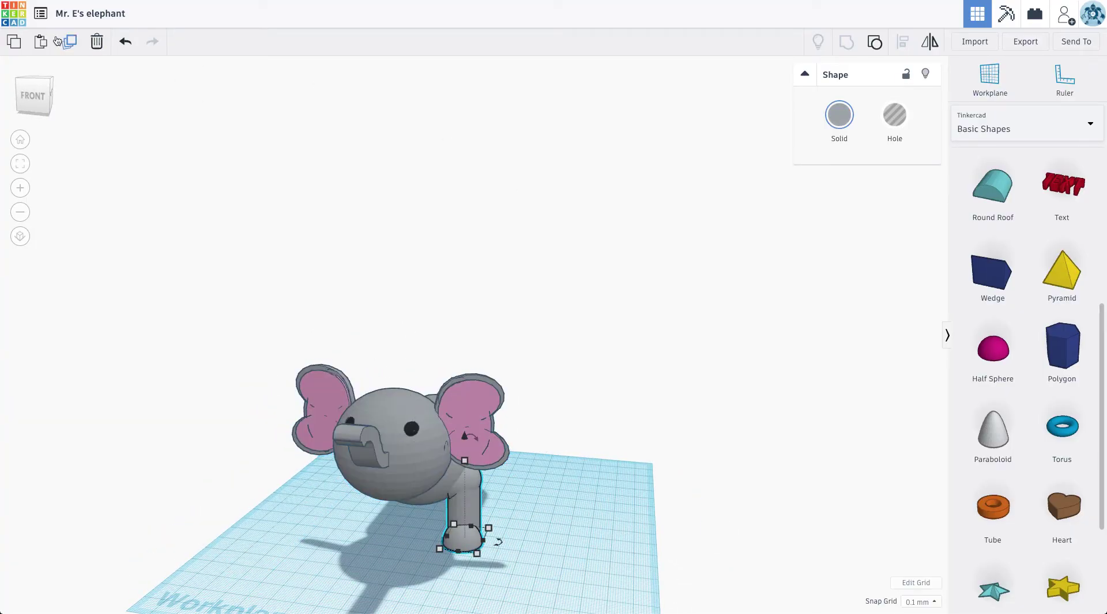
left_click(74, 49)
right_click_drag(660, 279, 434, 417)
left_click_drag(427, 481, 505, 479)
right_click_drag(558, 475, 640, 428)
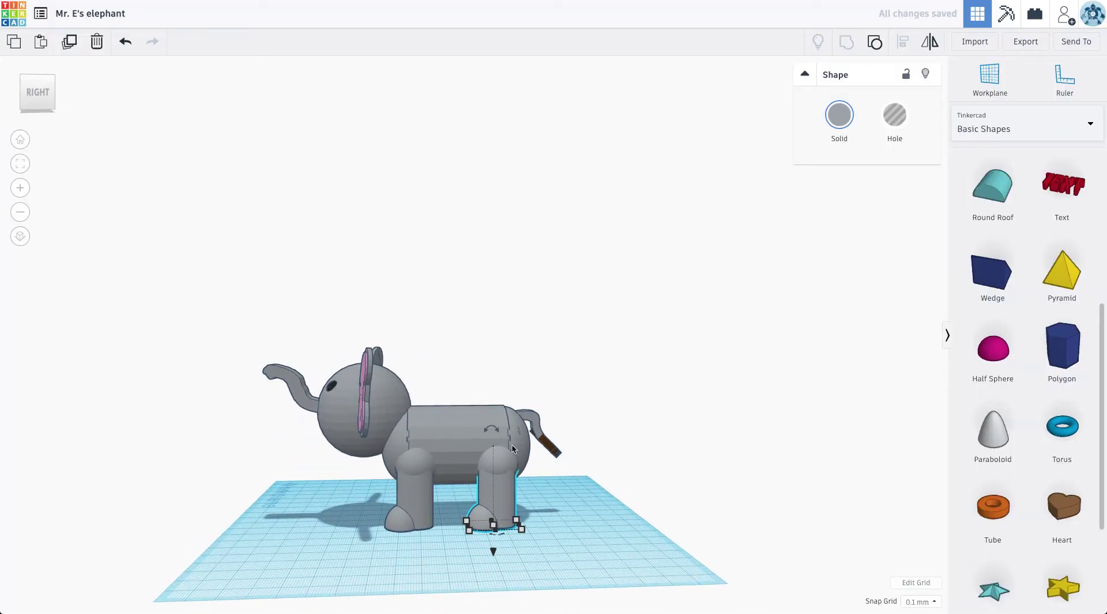
Duplicate the front and rear legs together and move the copies to the opposite side of the body.
left_click(419, 499, "shift")
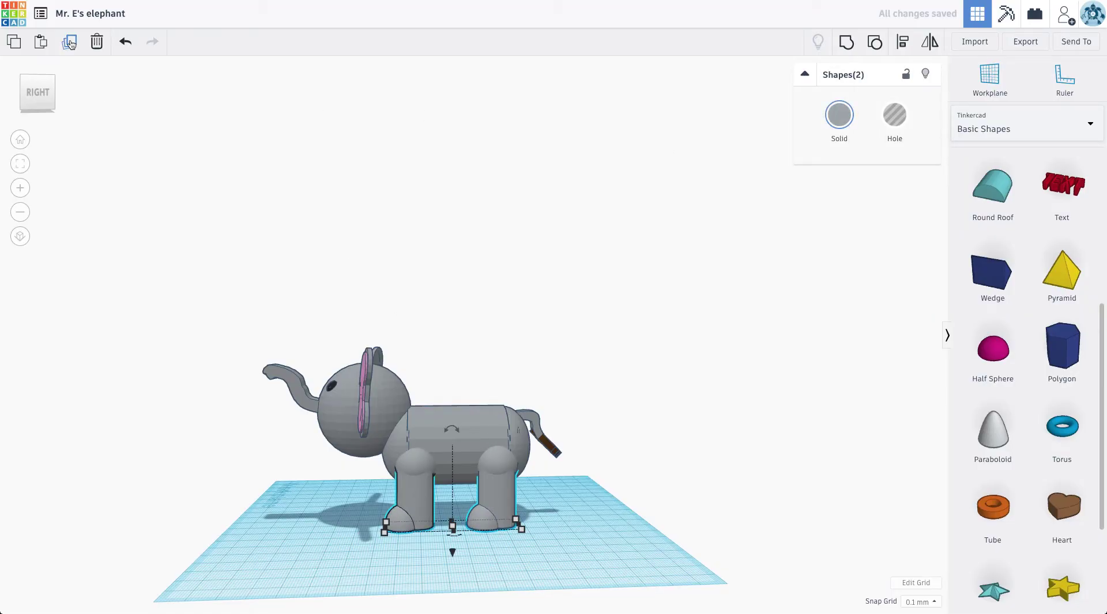
right_click_drag(423, 300, 491, 334)
left_click_drag(490, 325, 347, 379)
Mirror the two copied legs across the elephant's width and fit them against the opposite side of the body.
right_click_drag(259, 383, 276, 259)
left_click(928, 52)
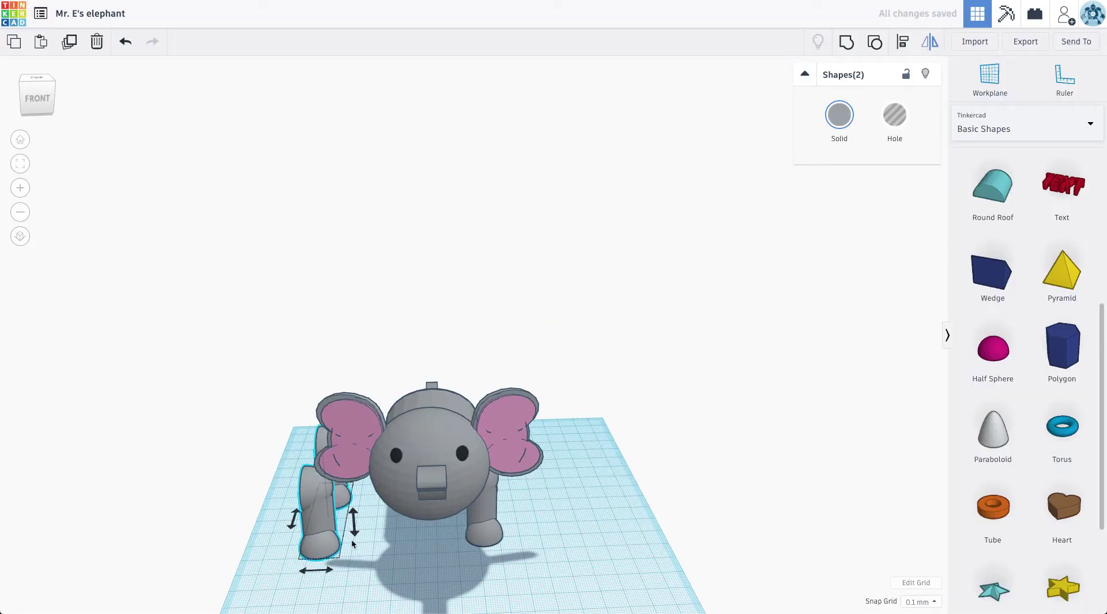
left_click(329, 572)
right_click_drag(228, 519, 577, 536)
left_click_drag(577, 536, 550, 493)
Group the head, body, tail and all four legs into one object.
right_click_drag(580, 500, 219, 288)
left_click_drag(219, 288, 678, 535)
key("ctrl+g")
right_click_drag(490, 335, 365, 411)
right_click_drag(600, 299, 721, 374)
Add a Round Roof beside the elephant and shrink it to about 15.9 by 10.3 mm and 6.9 mm high.
scroll(1015, 297, "up", 2)
scroll(1014, 271, "up", 2)
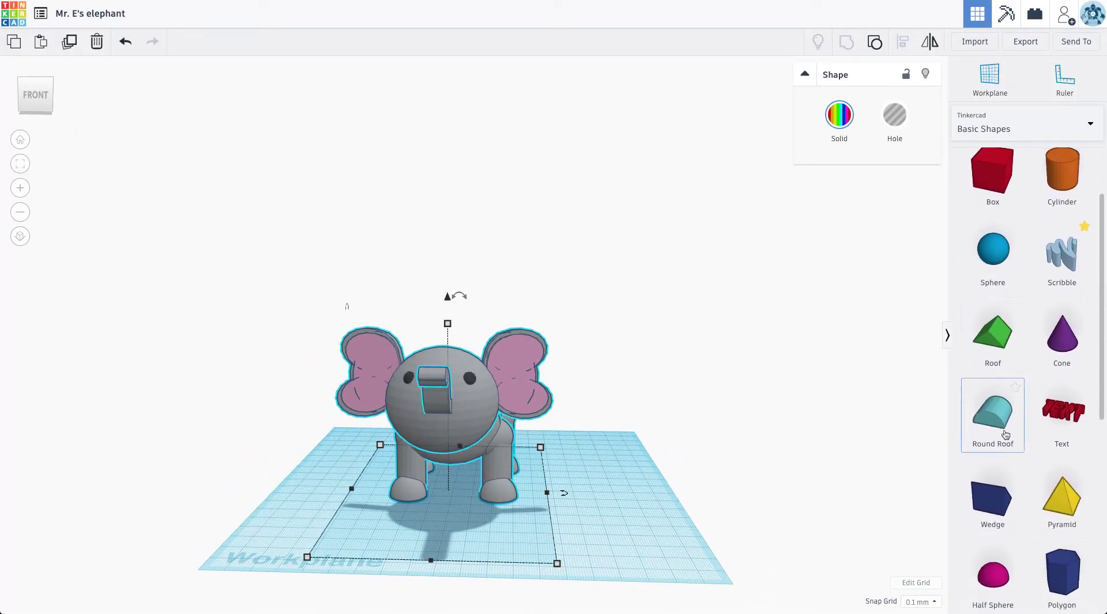
left_click_drag(1001, 403, 594, 555)
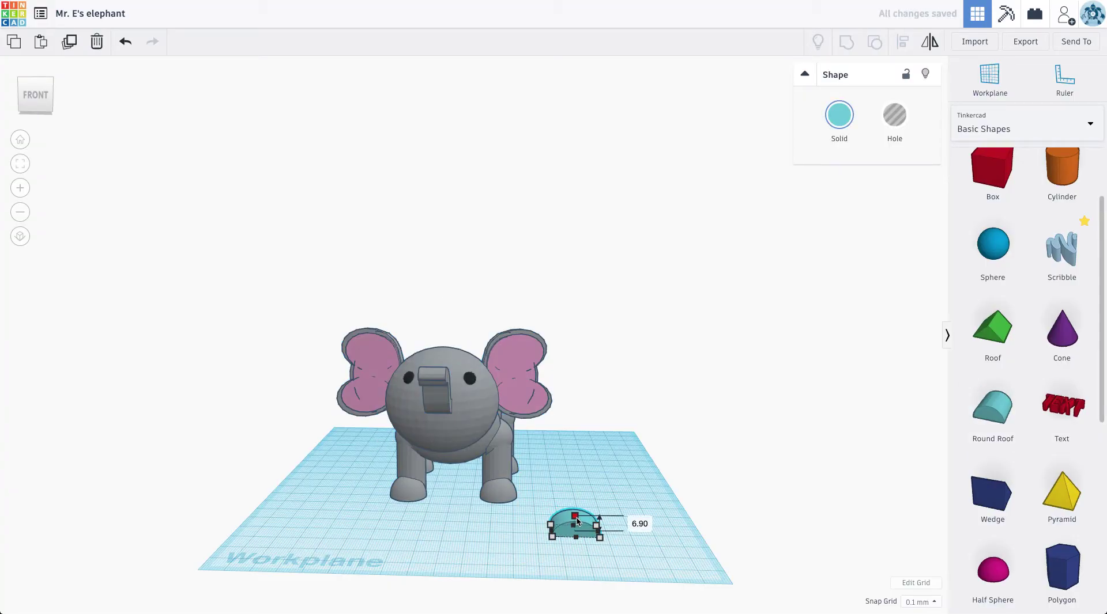
left_click_drag(587, 539, 576, 536)
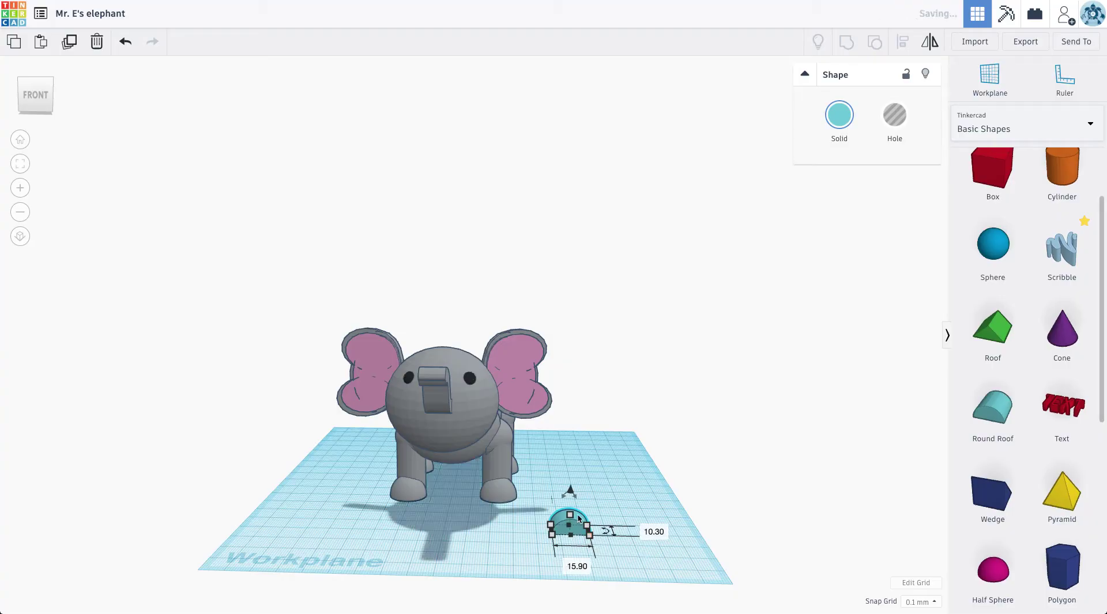
Turn the round roof upside down into a smile shape and color it light pink.
left_click_drag(578, 493, 567, 551)
left_click(840, 118)
left_click(993, 200)
Place the pink round roof on the front of the head beneath the trunk, protruding from the face as a mouth.
left_click_drag(566, 513, 447, 399)
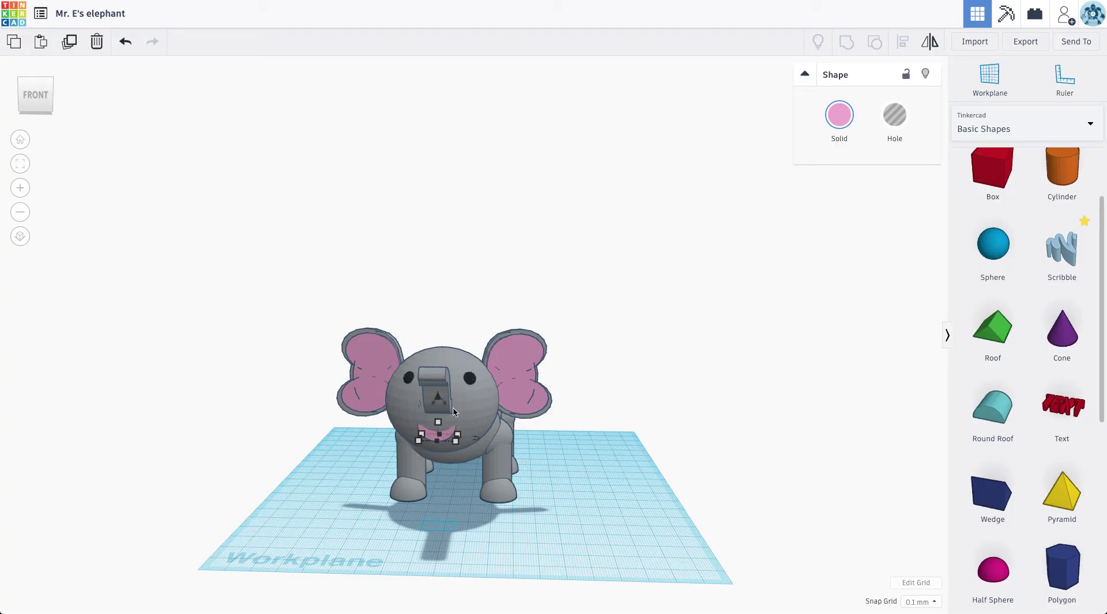
left_click_drag(439, 400, 440, 402)
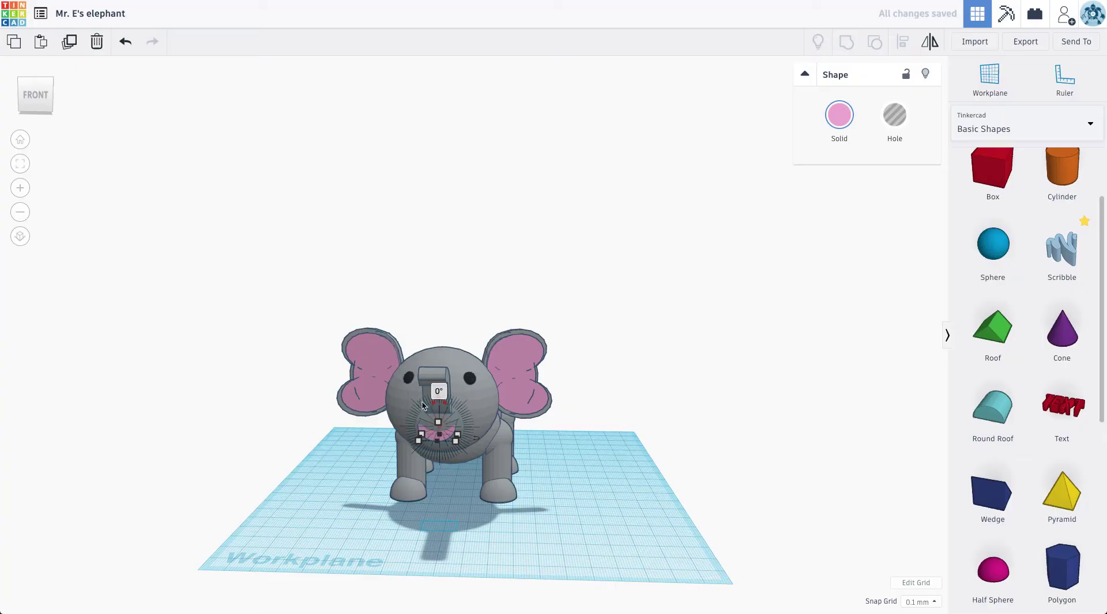
scroll(423, 405, "up", 10)
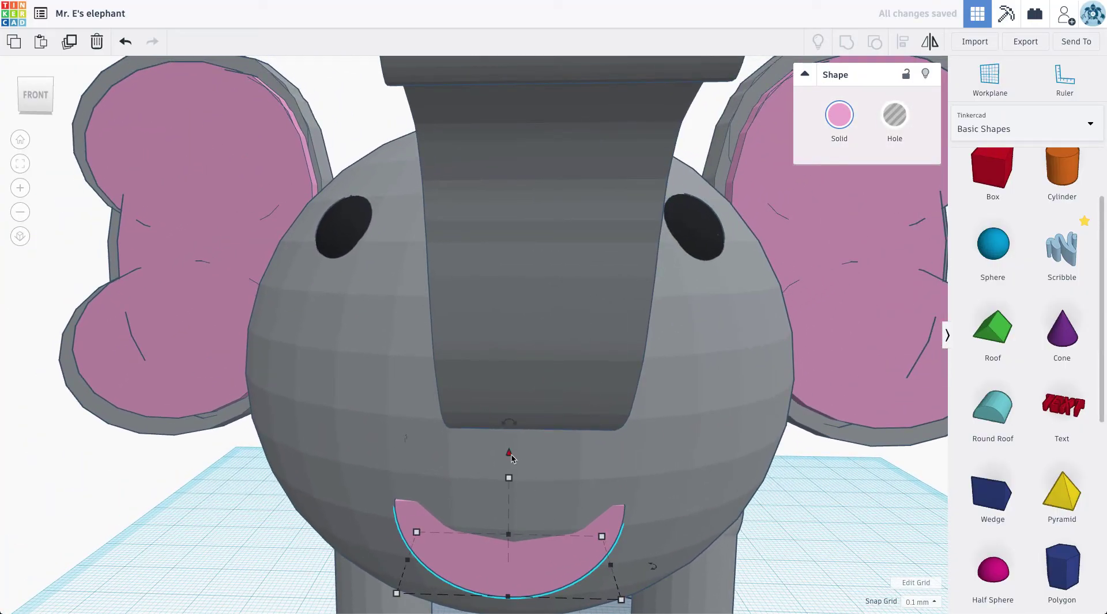
left_click_drag(512, 458, 513, 398)
key("Down")
key("Down")
key("Down")
key("Down")
key("Down")
key("Down")
key("Down")
key("Down")
key("Down")
key("Down")
key("Down")
key("Down")
key("Down")
key("Down")
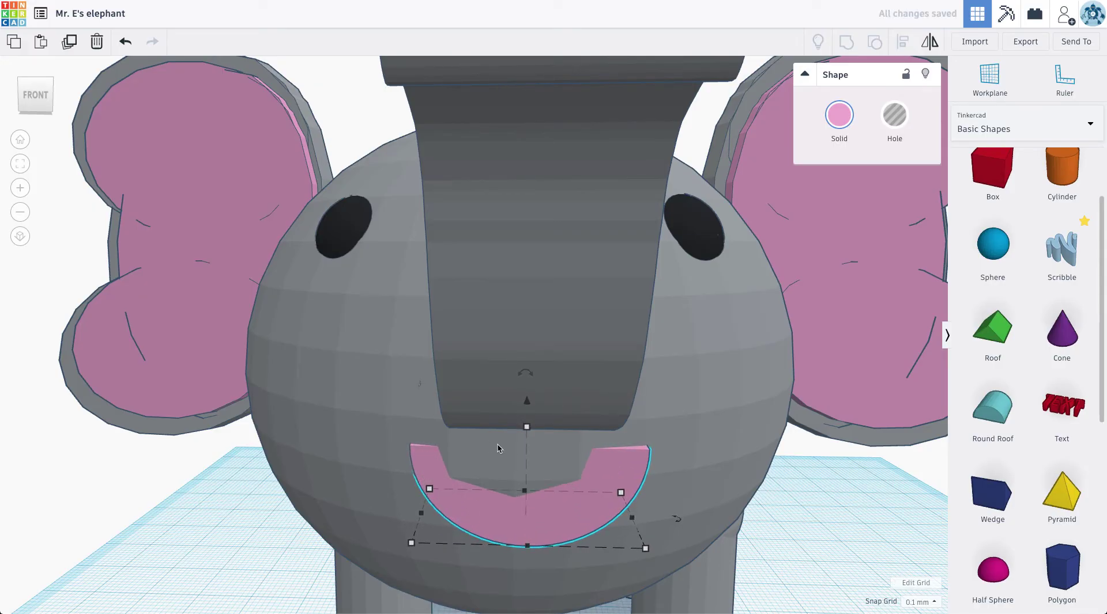
Tilt the mouth to follow the head's curve and fine-tune it about 0.84 mm upward and slightly outward.
right_click_drag(485, 449, 597, 322)
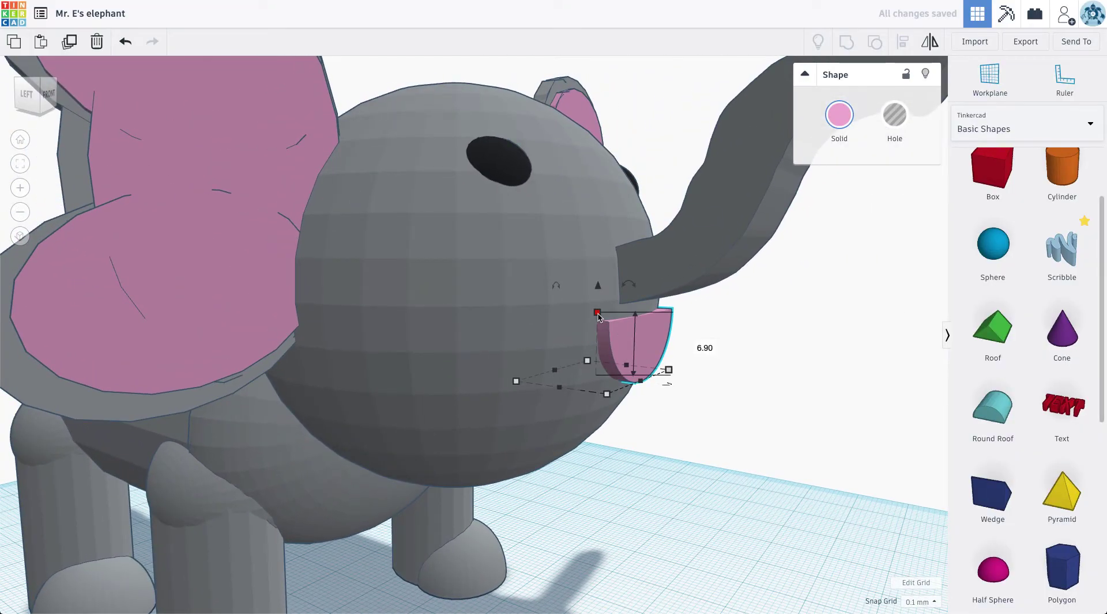
mouse_move(598, 316)
left_mouse_down()
mouse_move(598, 330)
mouse_move(637, 305)
mouse_move(679, 351)
mouse_move(646, 352)
mouse_move(614, 328)
left_mouse_up()
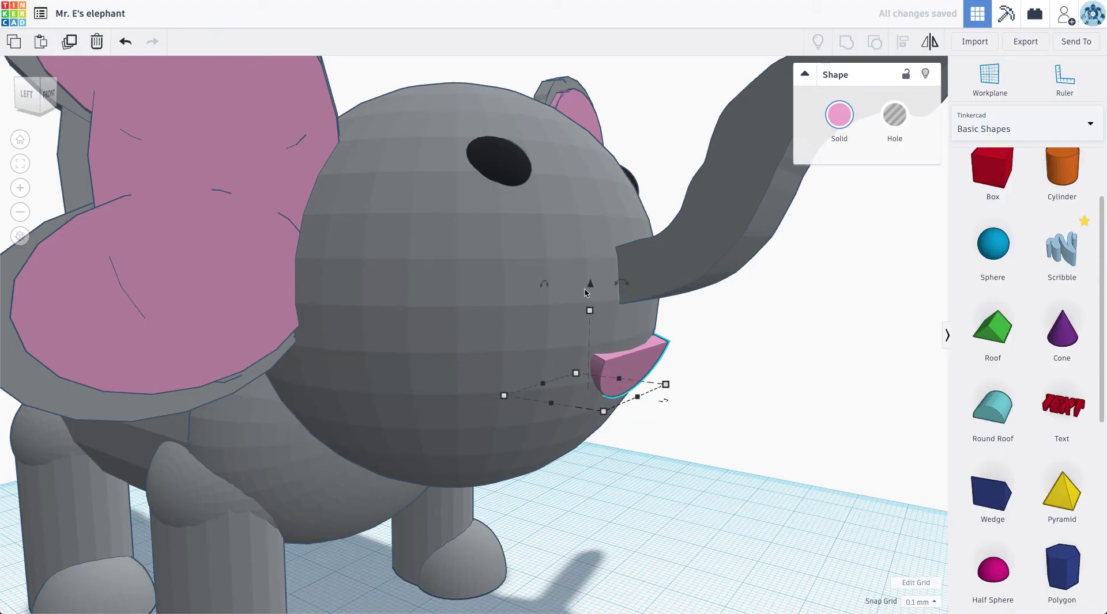
left_click_drag(592, 288, 593, 281)
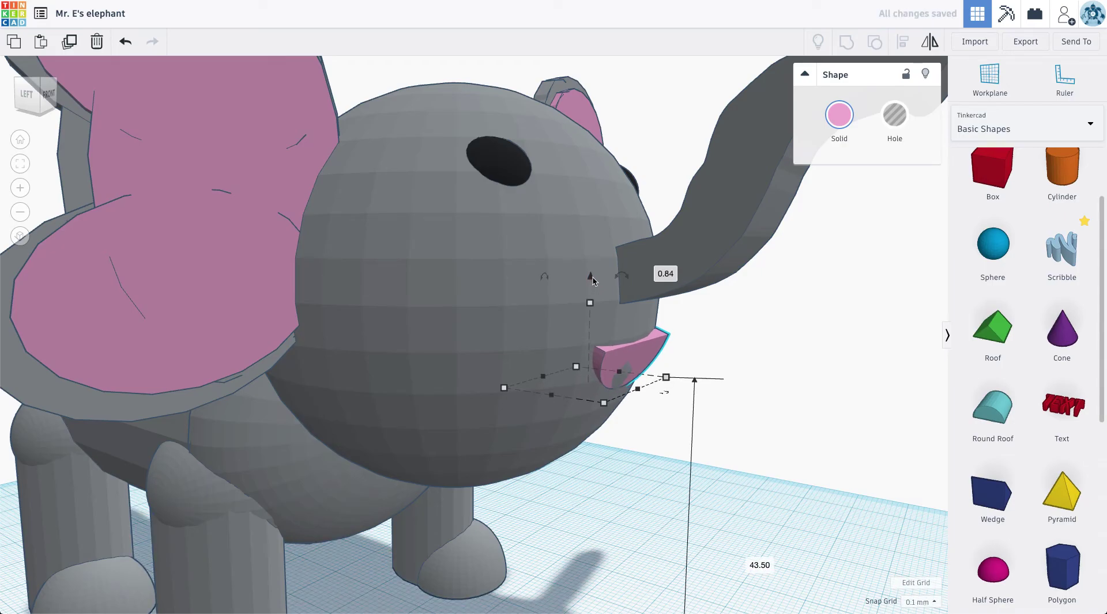
key("Right")
key("Right")
key("Right")
key("Right")
key("Right")
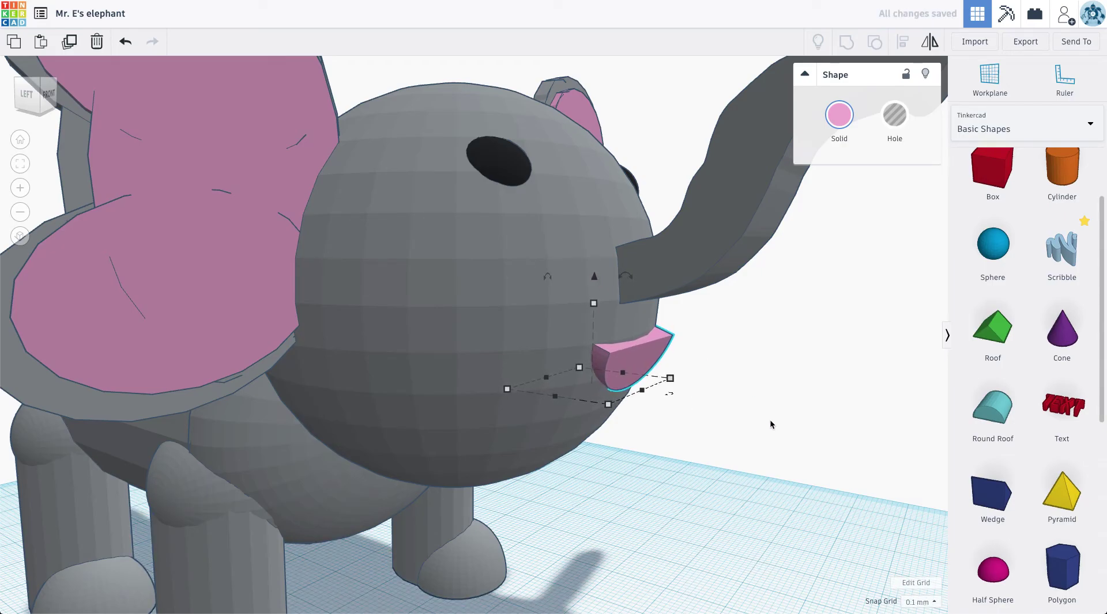
Group the pink mouth with the rest of the elephant.
right_click_drag(770, 421, 519, 440)
scroll(586, 413, "down", 5)
scroll(519, 440, "down", 3)
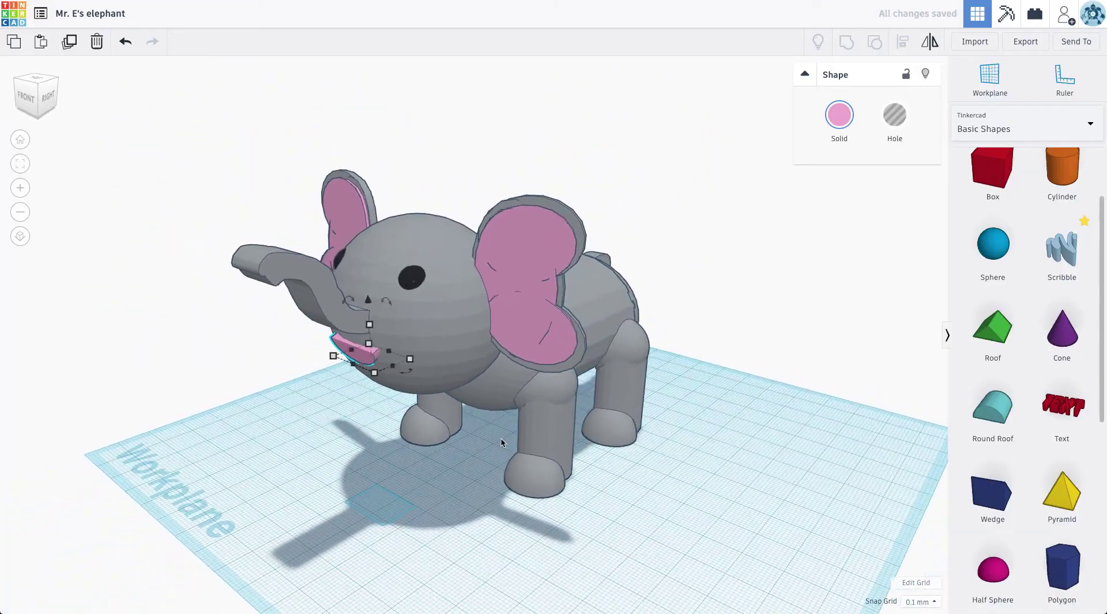
left_click(337, 450)
right_click_drag(333, 438, 319, 510)
left_click_drag(247, 172, 777, 523)
left_click(847, 50)
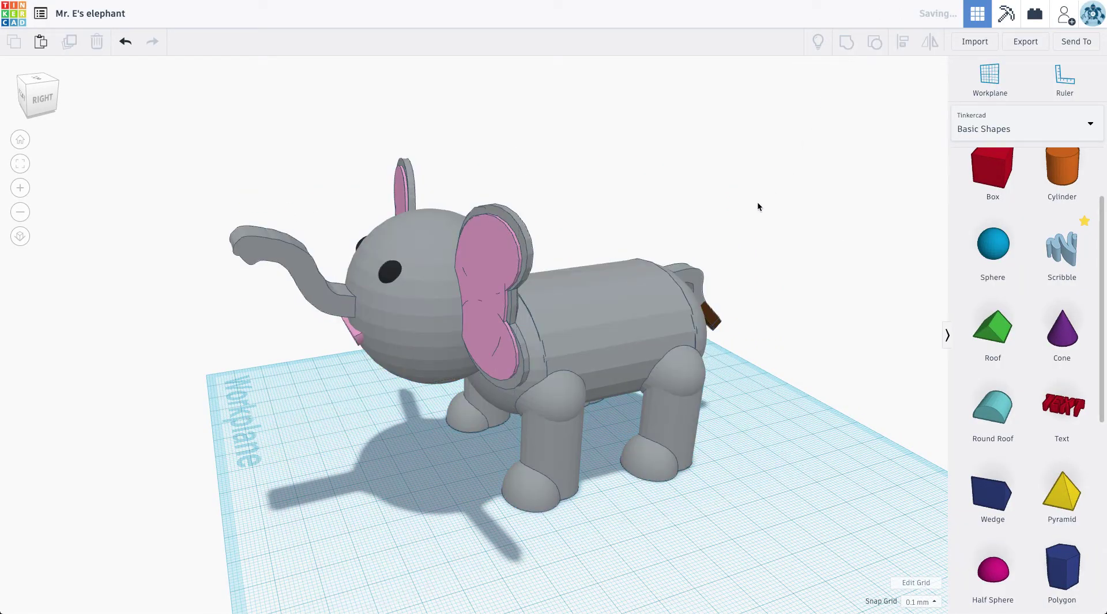
Examine the grouped elephant from several sides and check its Multicolor setting.
right_click_drag(739, 292, 558, 337)
right_click_drag(348, 347, 575, 427)
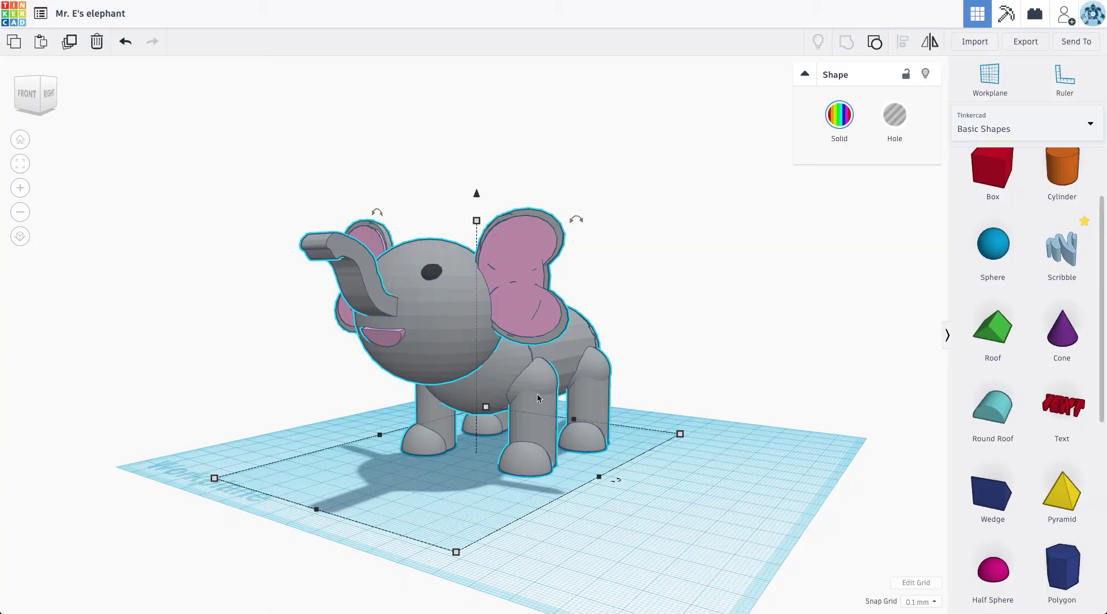
right_click_drag(458, 415, 390, 273)
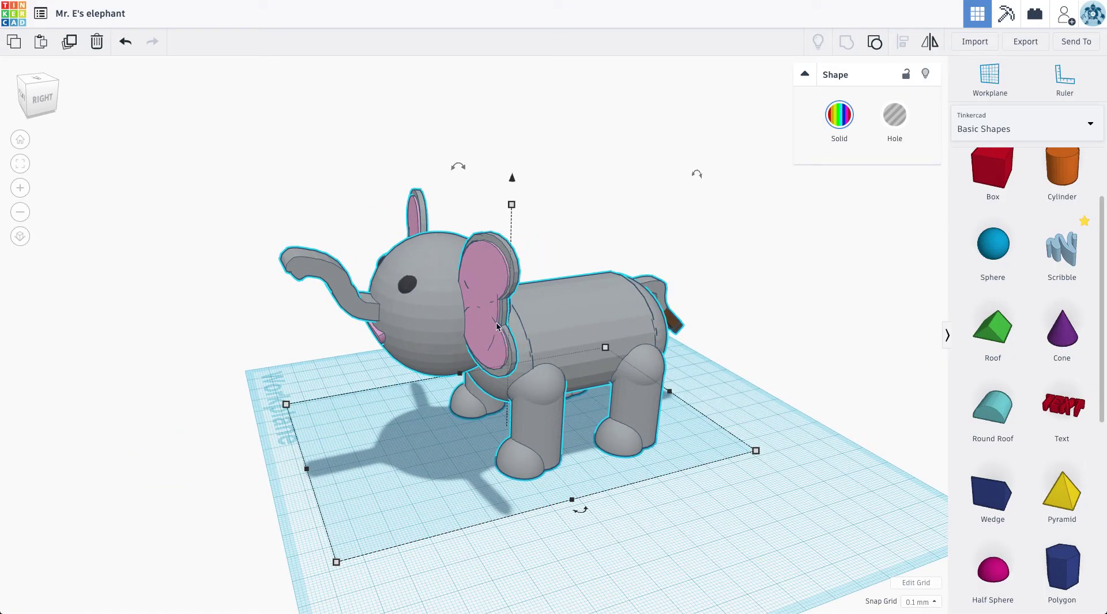
left_click(828, 127)
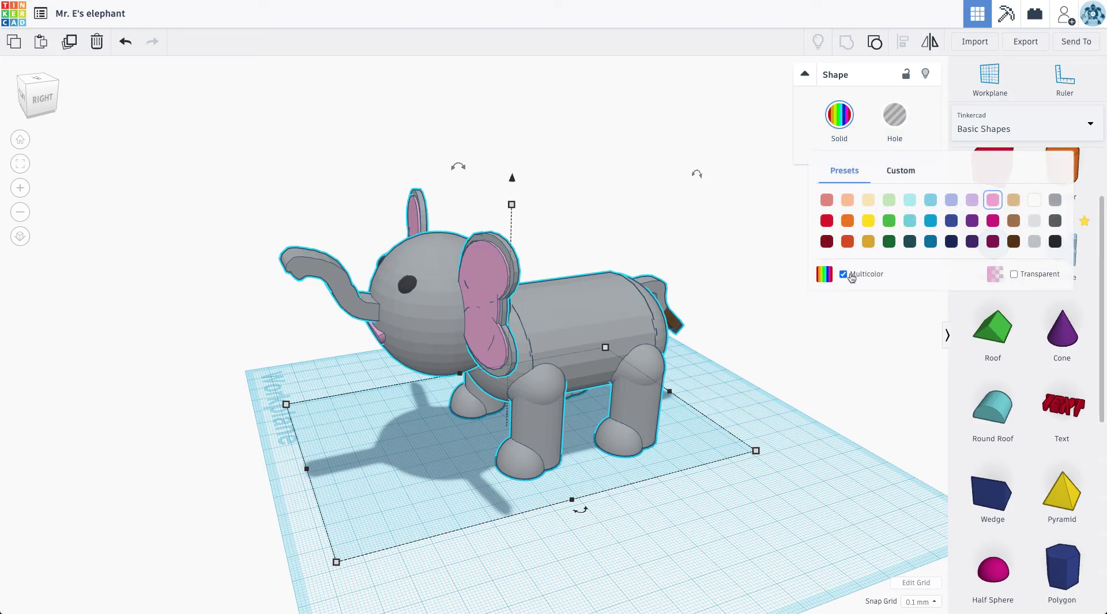
left_click(768, 355)
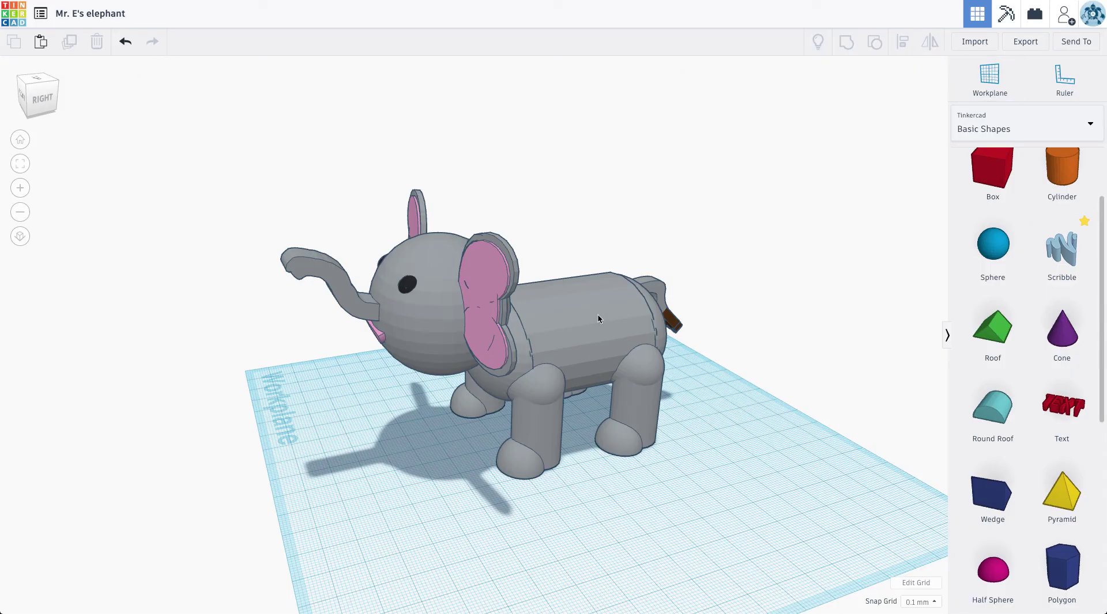
right_click_drag(600, 316, 489, 332)
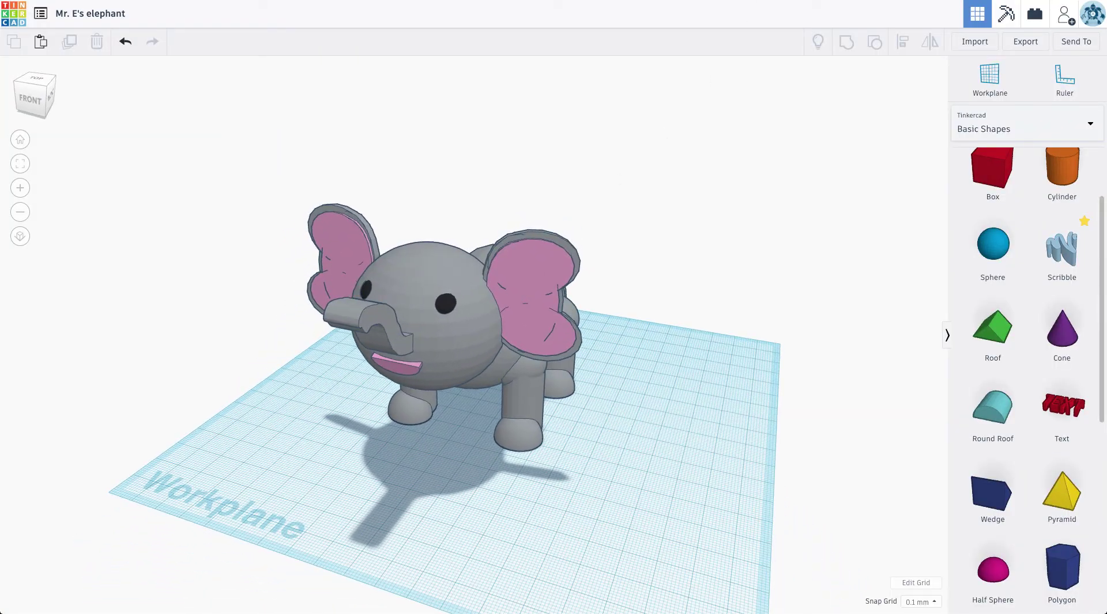